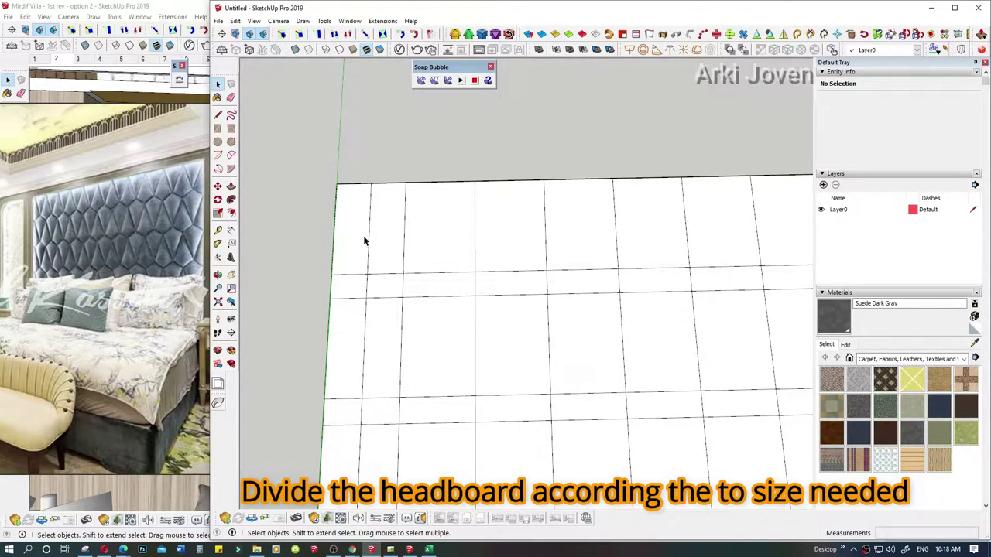
Step: Draw two diagonal edges from the top-left and lower-left corners meeting at a grid intersection
scroll(359, 234, up, 1)
scroll(358, 234, up, 1)
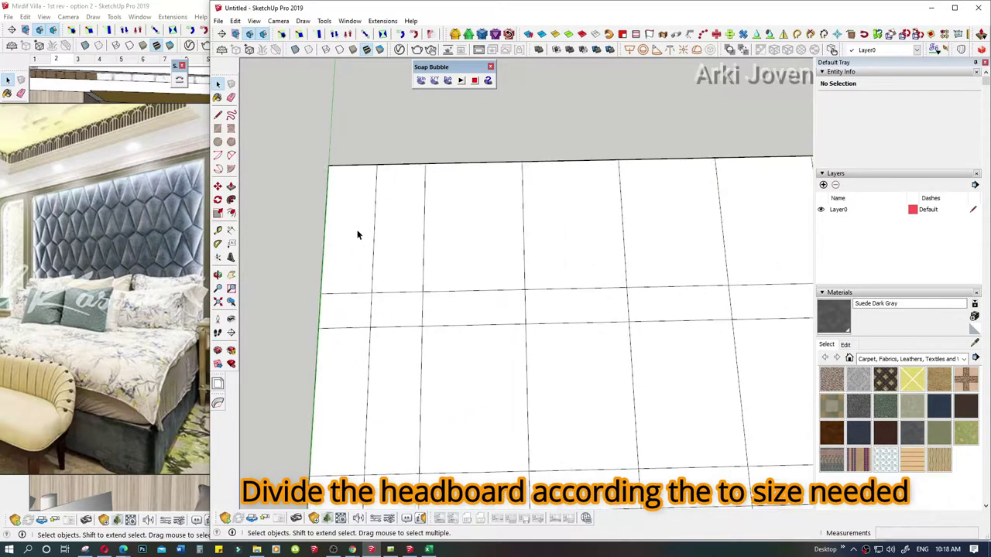
scroll(359, 236, up, 1)
key(l)
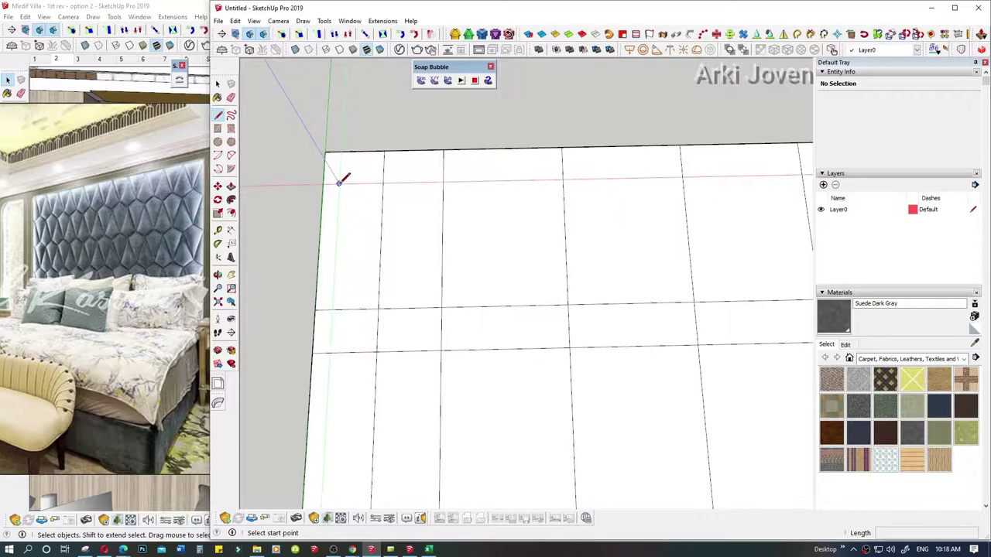
click(326, 152)
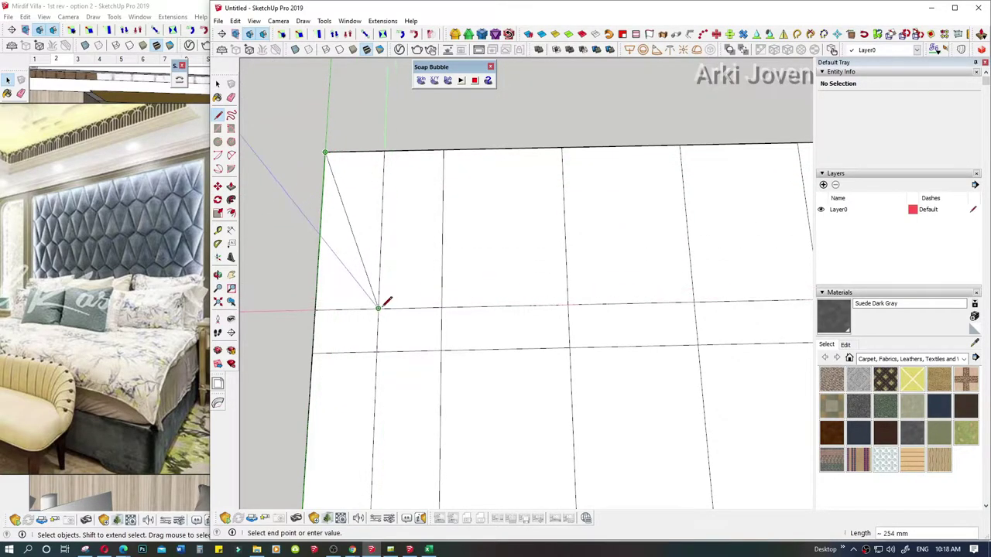
click(377, 308)
click(313, 352)
click(377, 308)
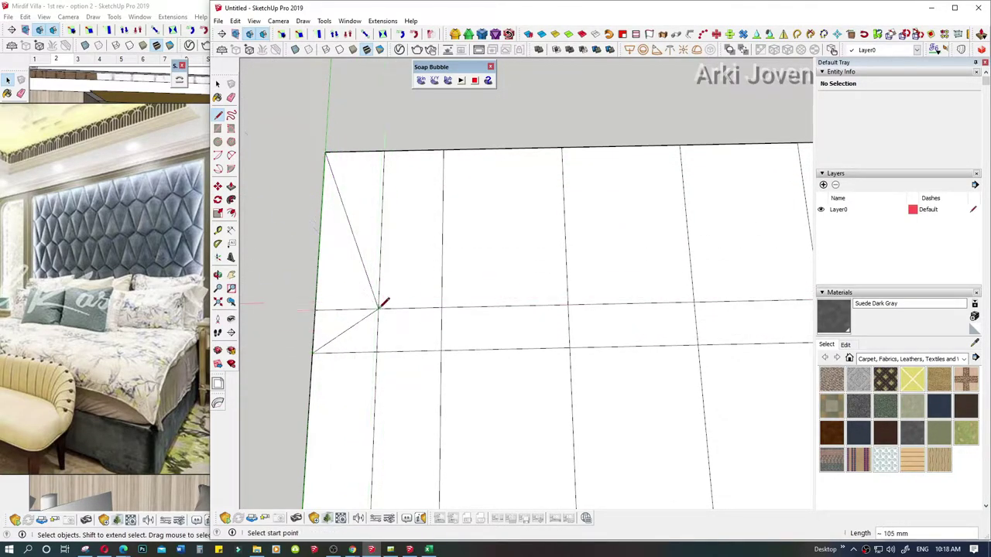
Step: Draw a vertical edge from the panel's top edge down to its bottom edge
scroll(415, 310, down, 1)
shift+middle_drag(415, 312, 411, 273)
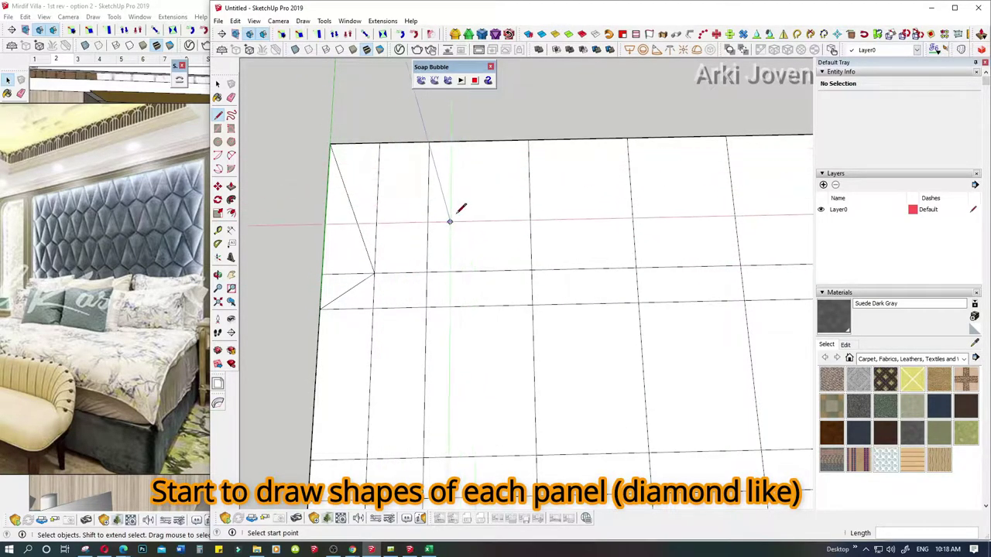
scroll(479, 140, down, 3)
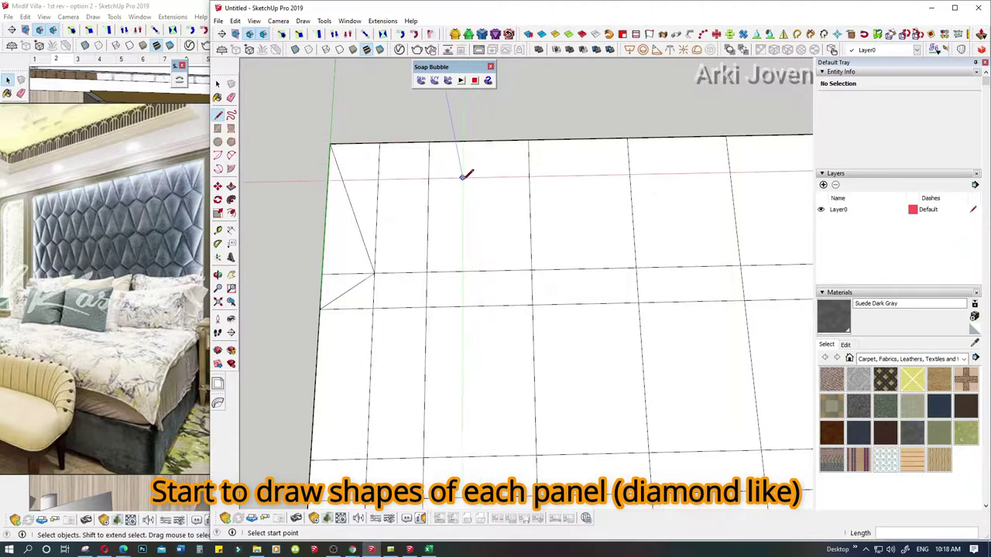
middle_drag(464, 193, 463, 140)
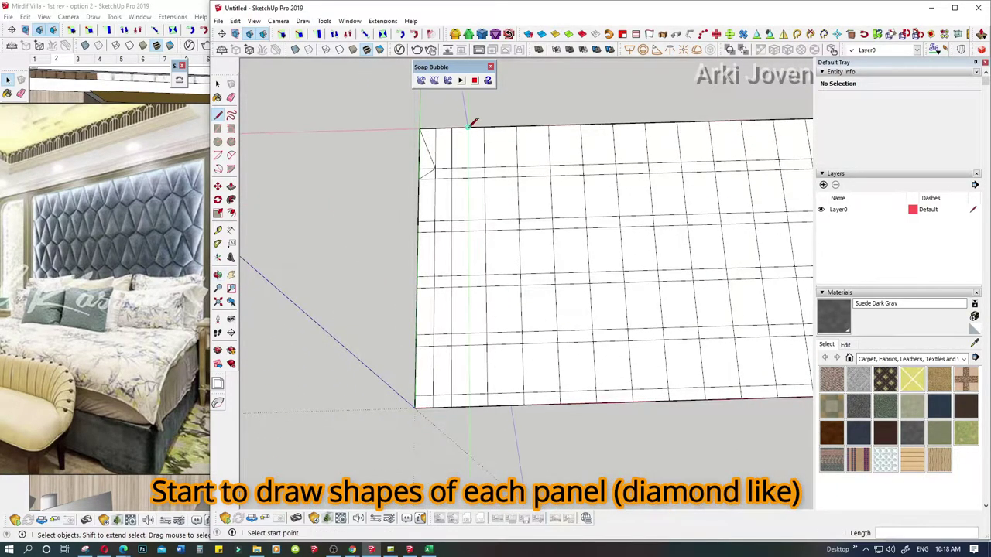
click(468, 128)
click(469, 402)
key(space)
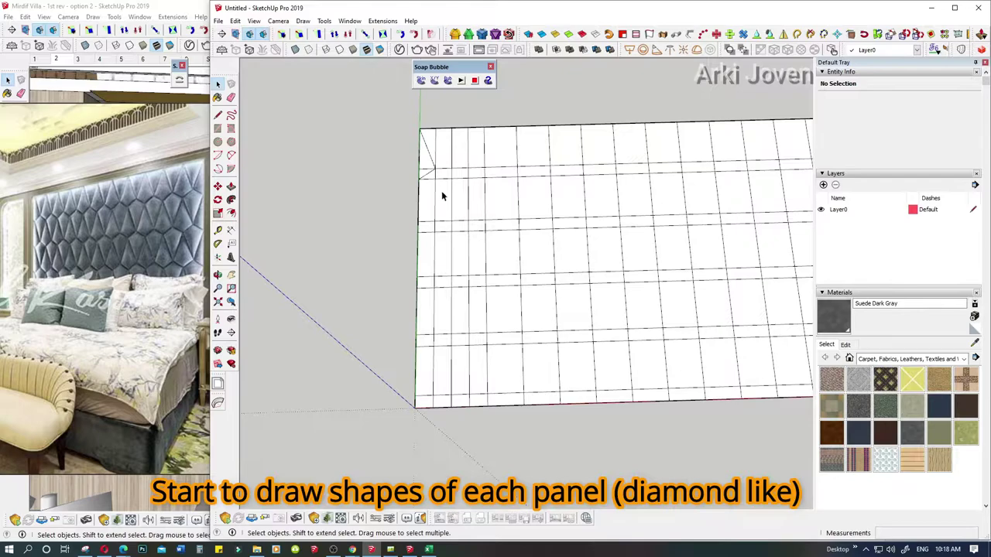
scroll(441, 191, up, 2)
scroll(442, 187, up, 2)
scroll(444, 184, up, 2)
shift+middle_drag(443, 184, 449, 302)
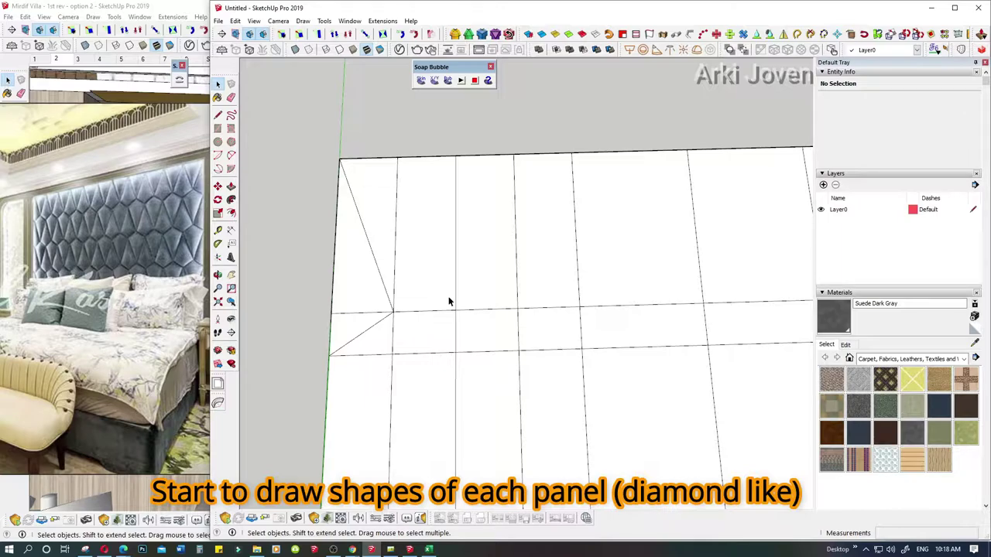
Step: Draw a V from the top edge to the middle grid intersection, then undo it
key(l)
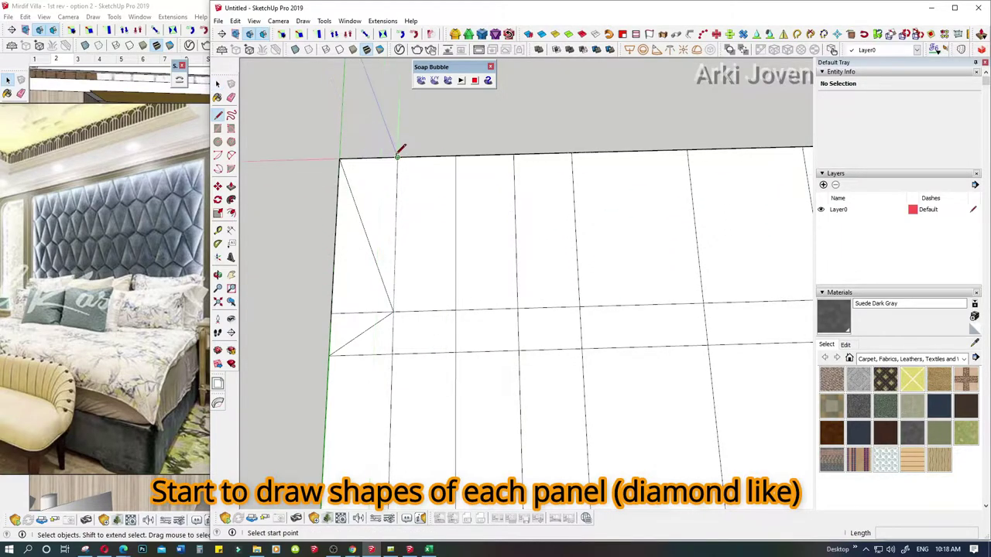
click(397, 158)
click(455, 309)
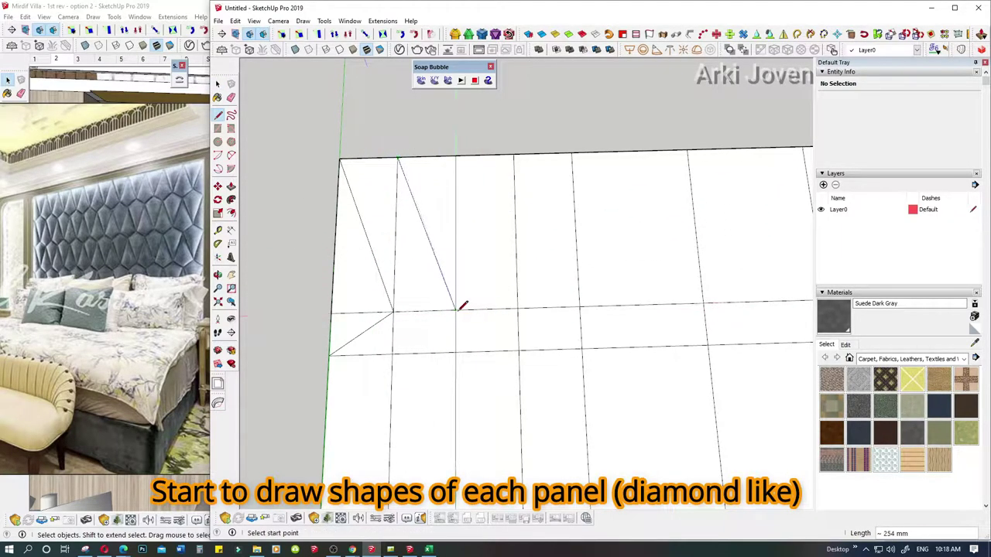
click(513, 154)
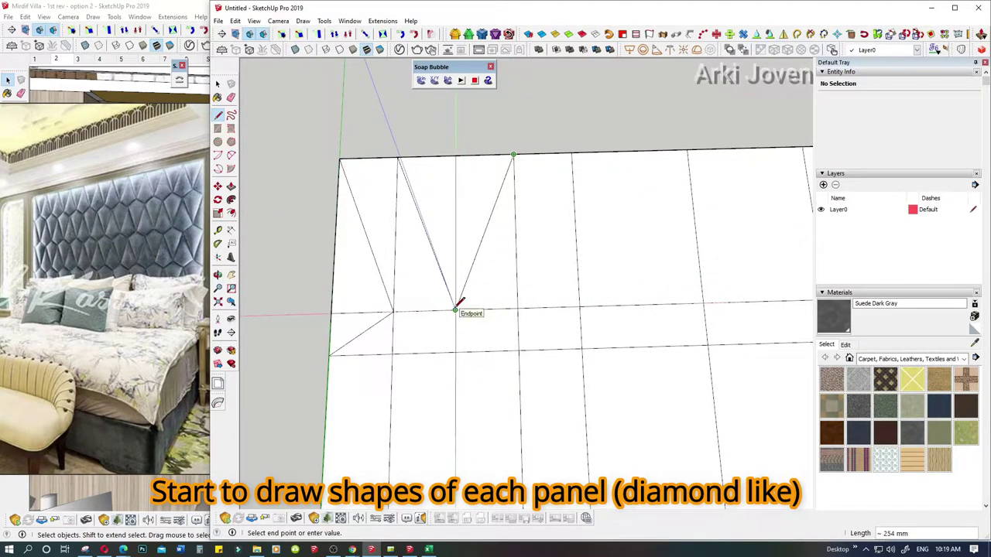
click(455, 310)
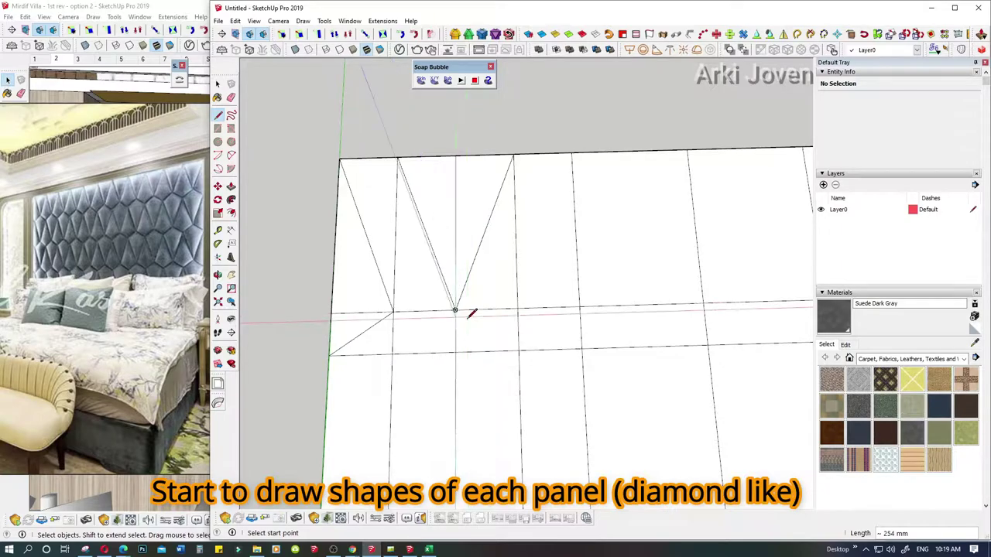
key(ctrl+z)
key(ctrl+z)
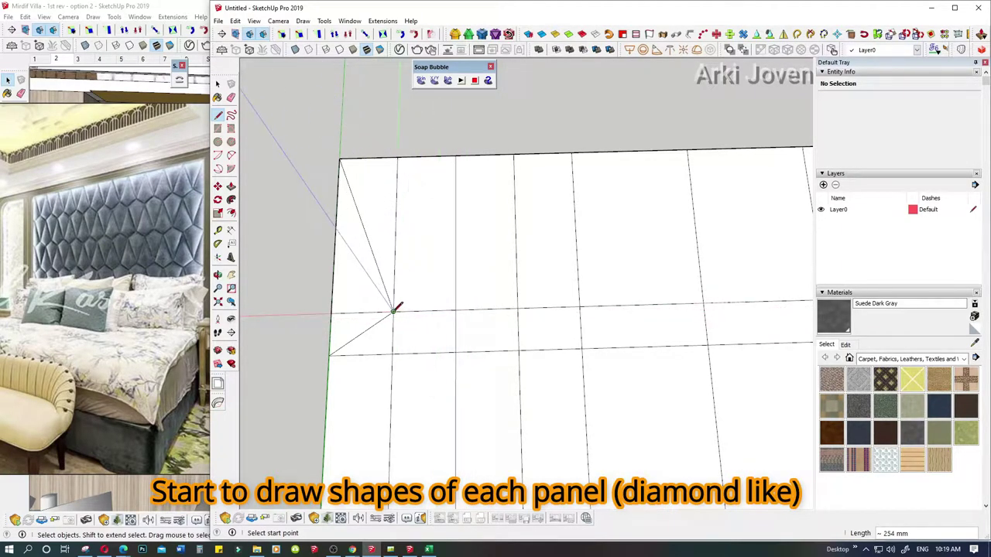
Step: Draw four edges from the triangle's inner point up to the top apex and around to close the diamond
click(393, 309)
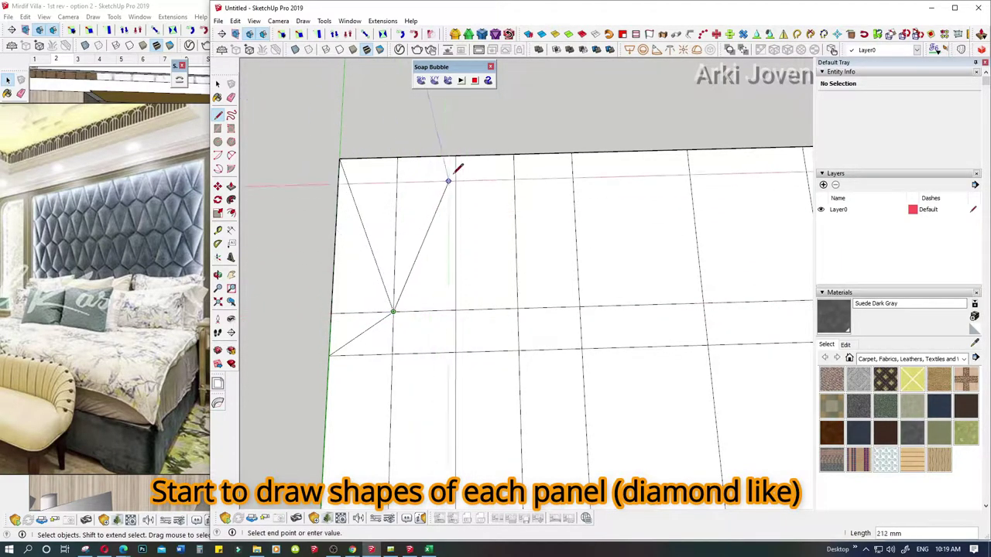
click(455, 155)
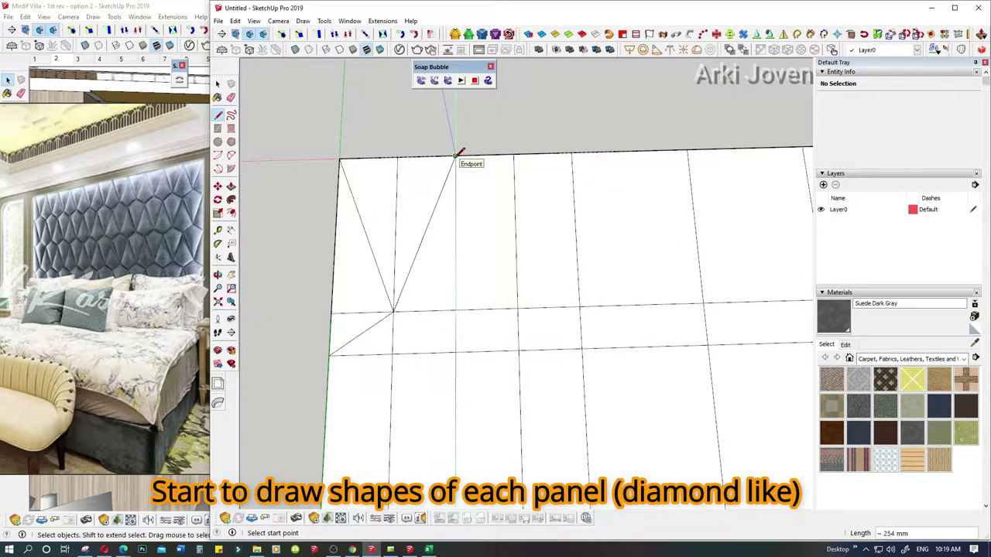
click(455, 155)
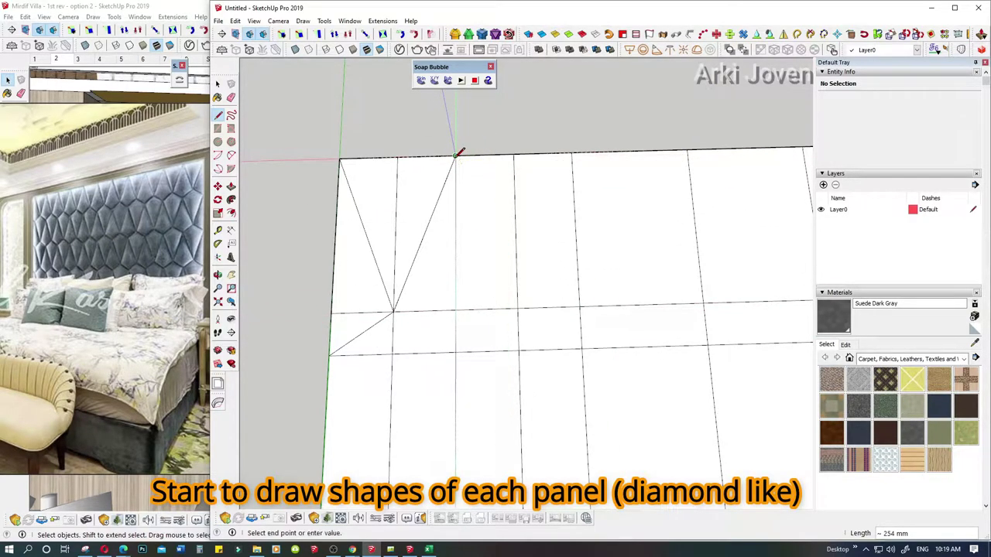
click(517, 308)
click(516, 308)
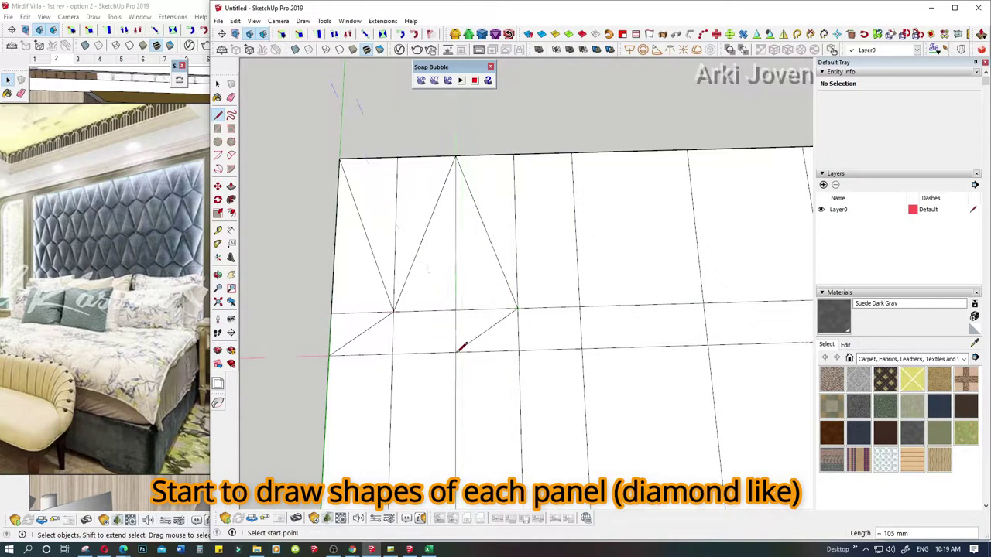
click(455, 352)
click(393, 310)
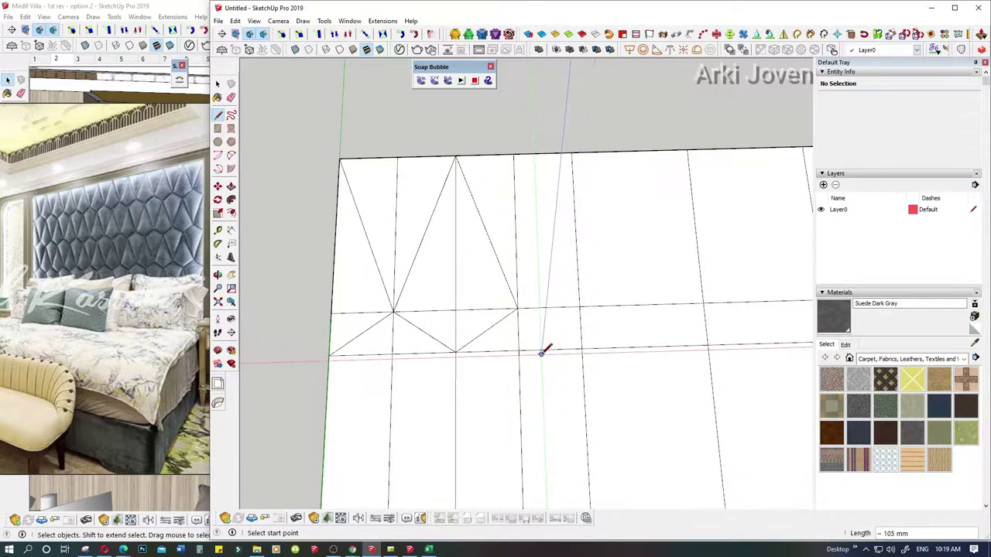
key(space)
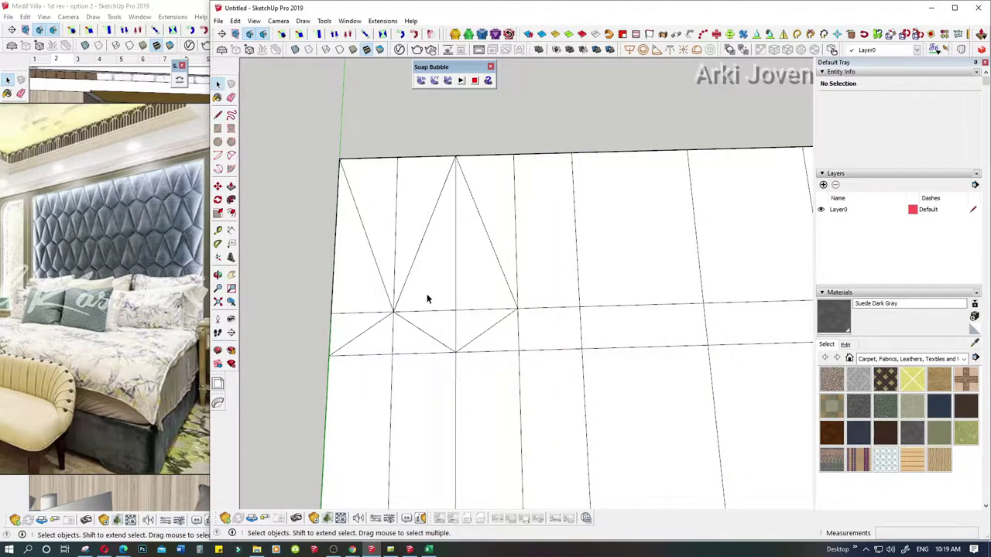
Step: Select the three diamond faces and group them
click(426, 299)
shift+click(478, 301)
shift+click(479, 329)
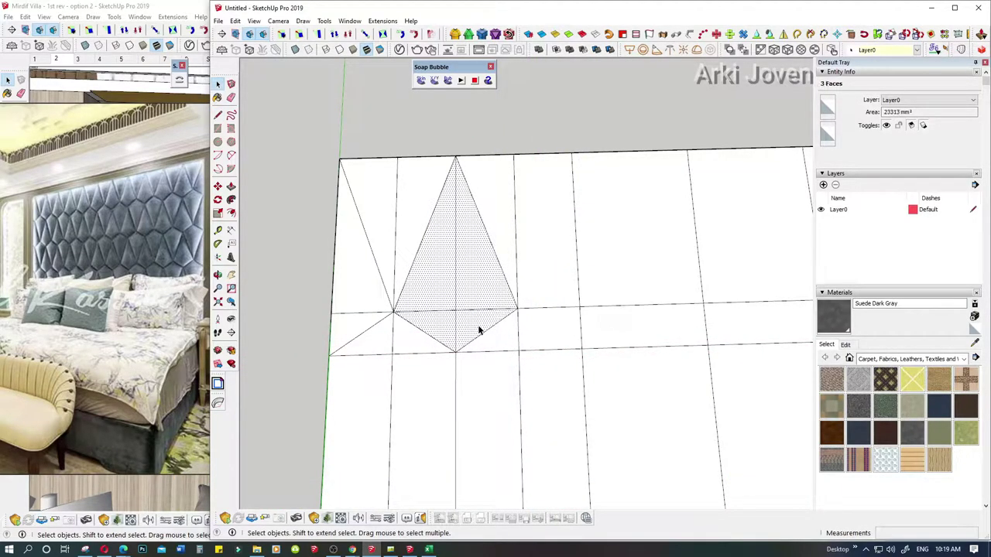
scroll(478, 329, down, 2)
middle_drag(480, 327, 371, 333)
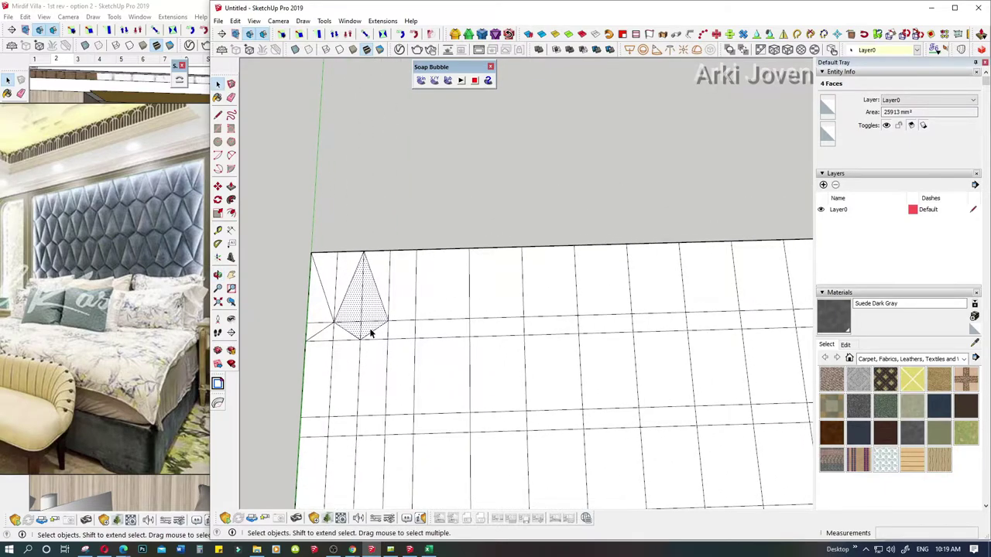
key(g)
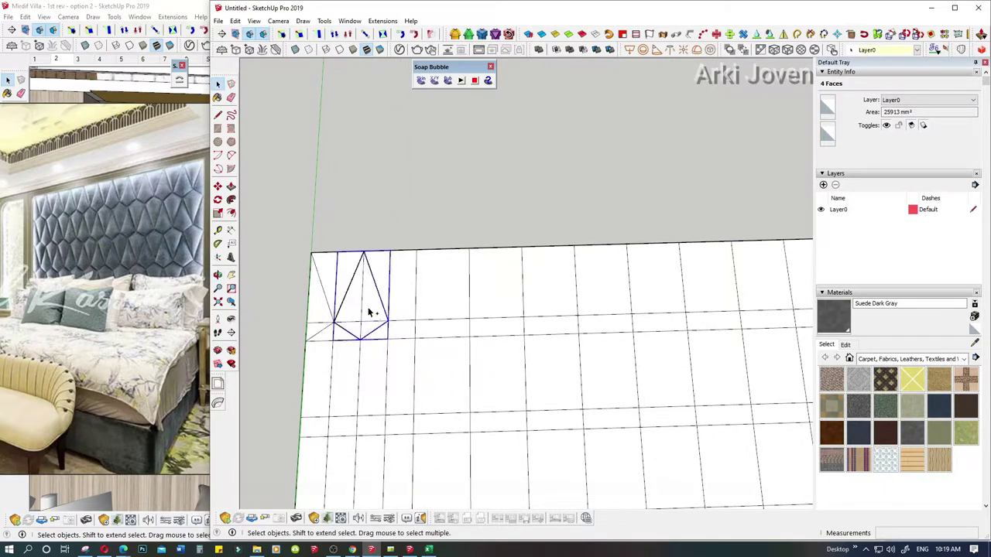
key(m)
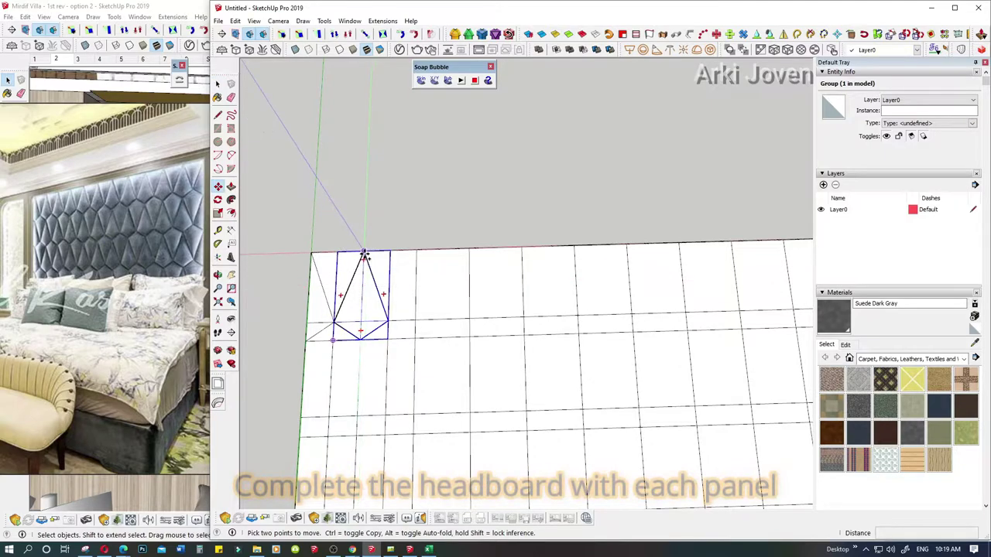
key(space)
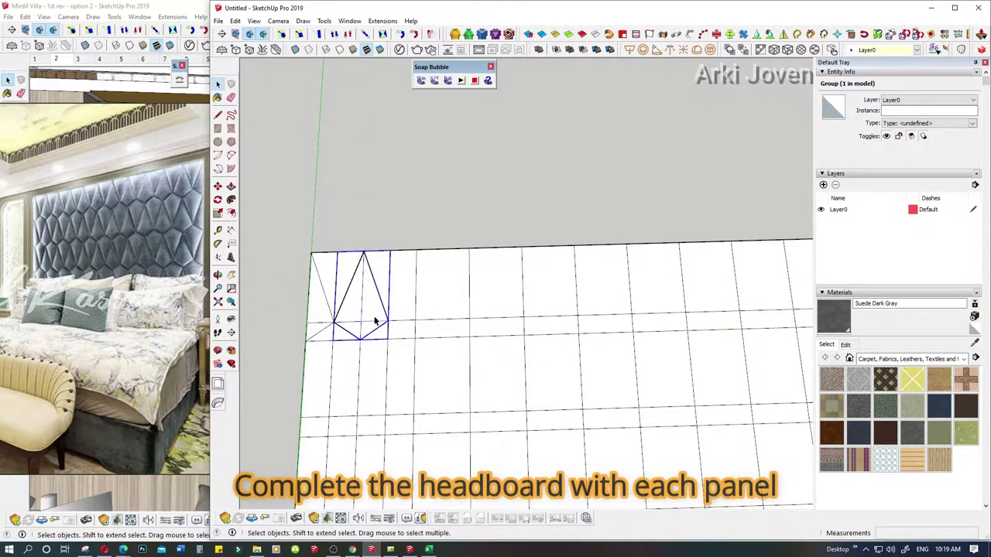
Step: Make the grouped diamond geometry into a new component
triple_click(371, 313)
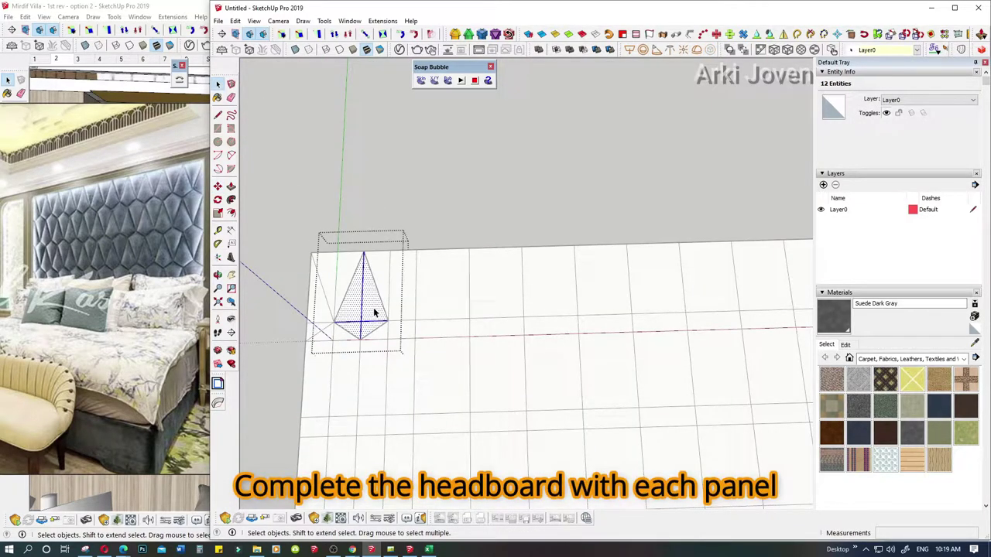
key(g)
click(508, 381)
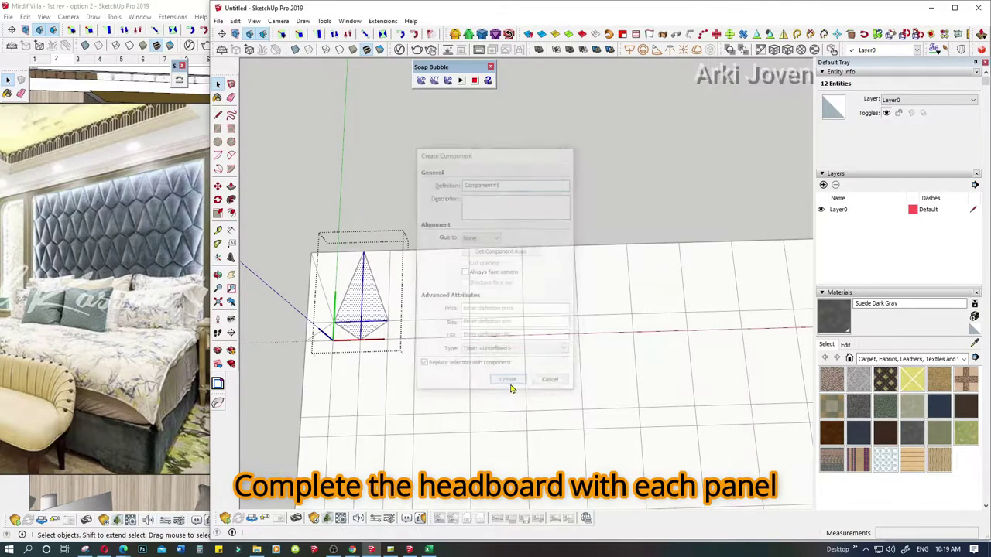
Step: Start a copy from the diamond's top apex, then cancel it
key(m)
ctrl+click(363, 252)
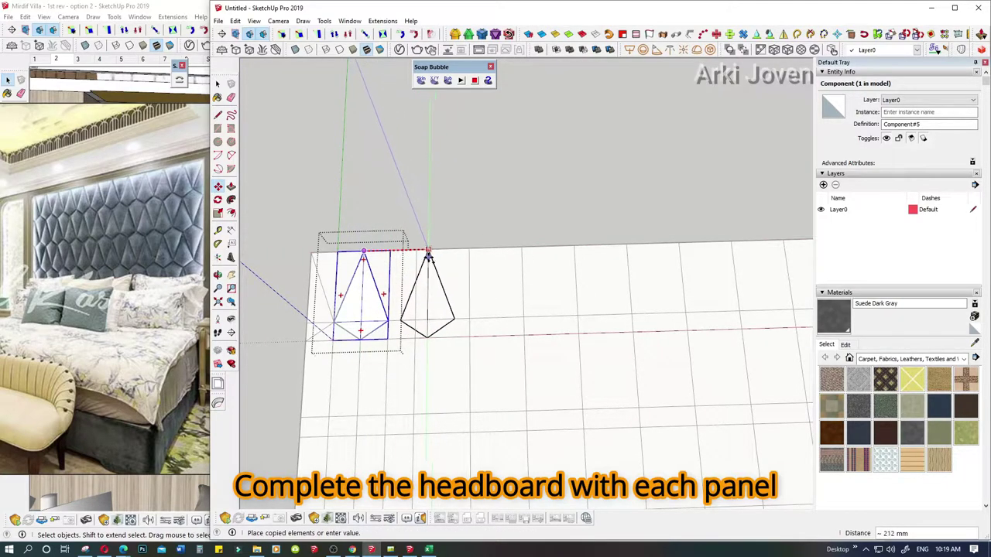
key(Escape)
key(space)
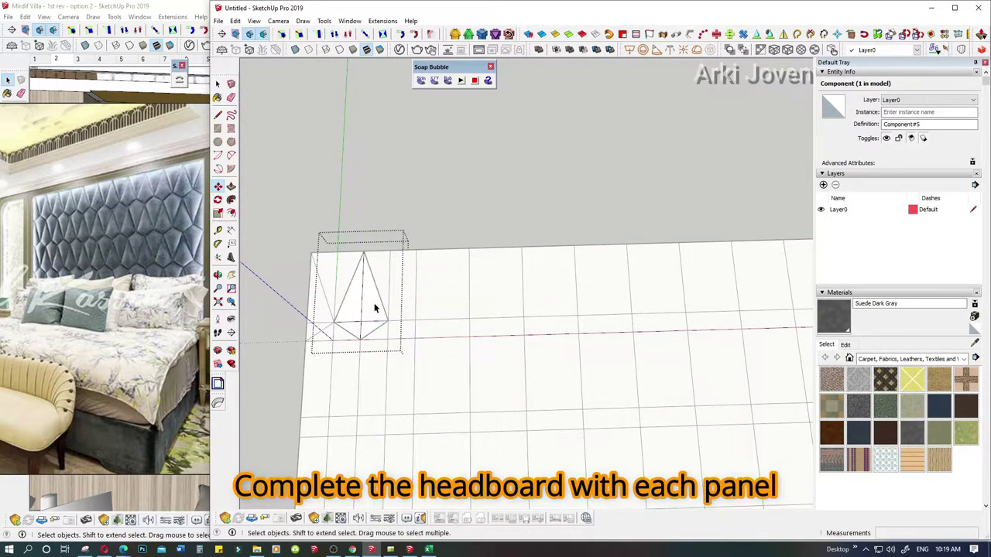
scroll(373, 309, up, 3)
Step: Copy the panel group one cell right and array it x20 along the top row
key(ctrl+t)
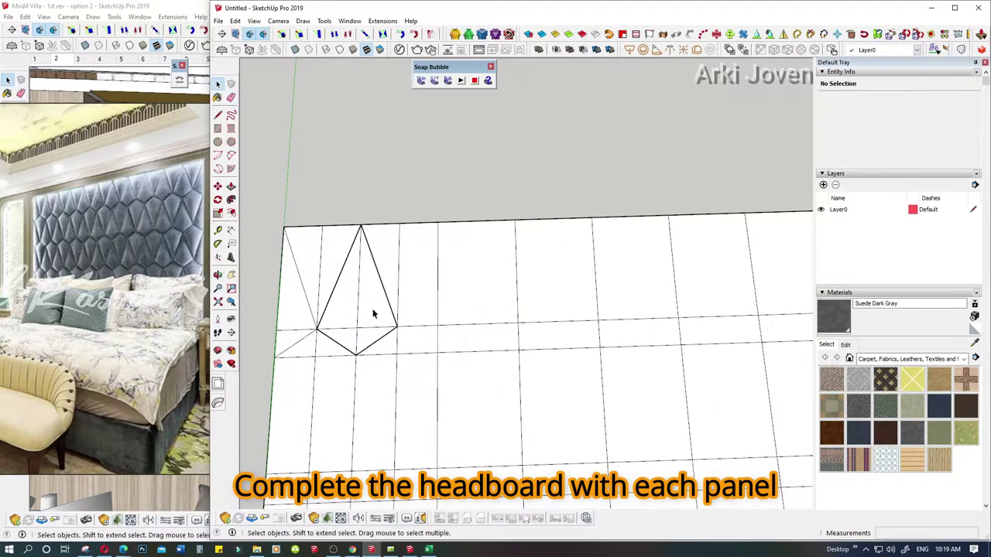
click(373, 312)
key(m)
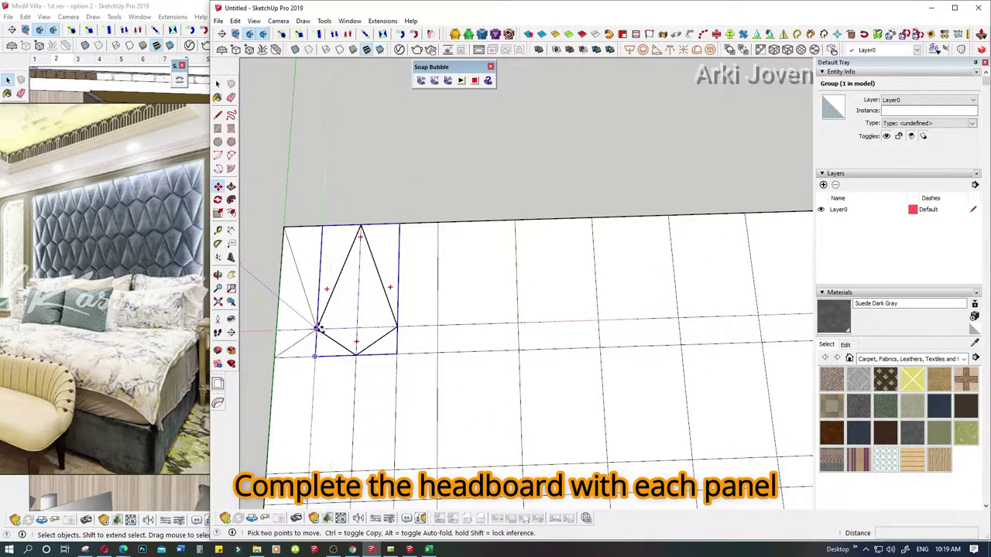
ctrl+click(316, 328)
click(396, 328)
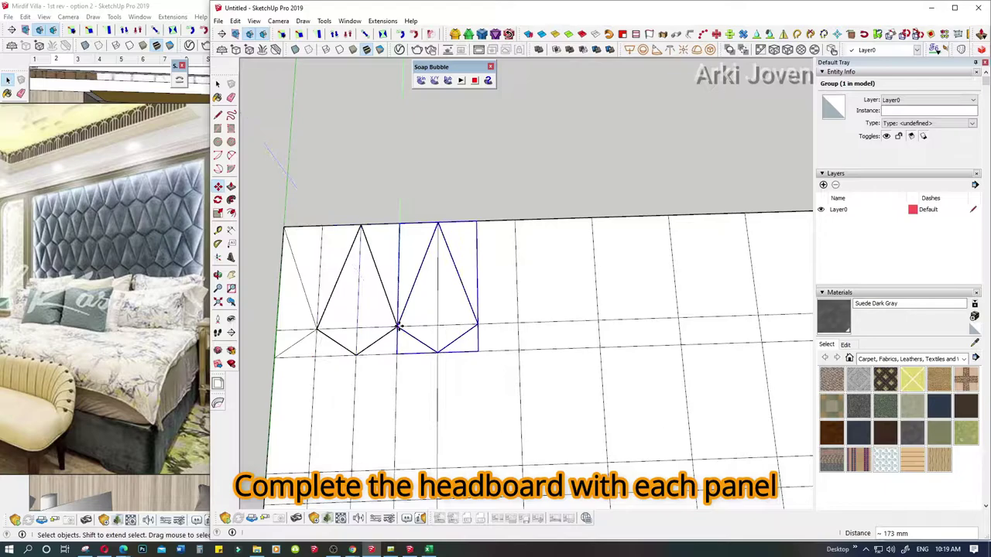
scroll(396, 329, down, 3)
scroll(364, 328, down, 2)
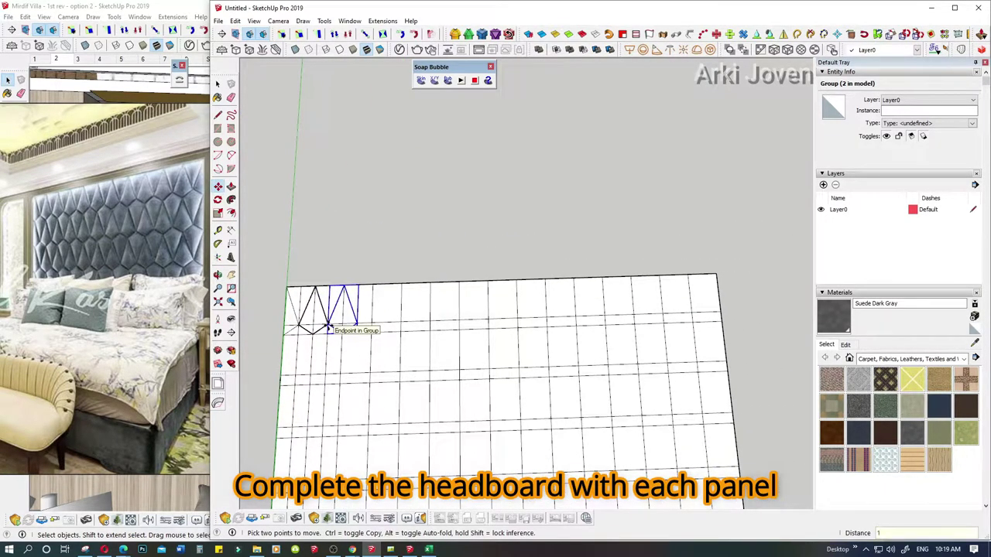
text(x20)
key(Return)
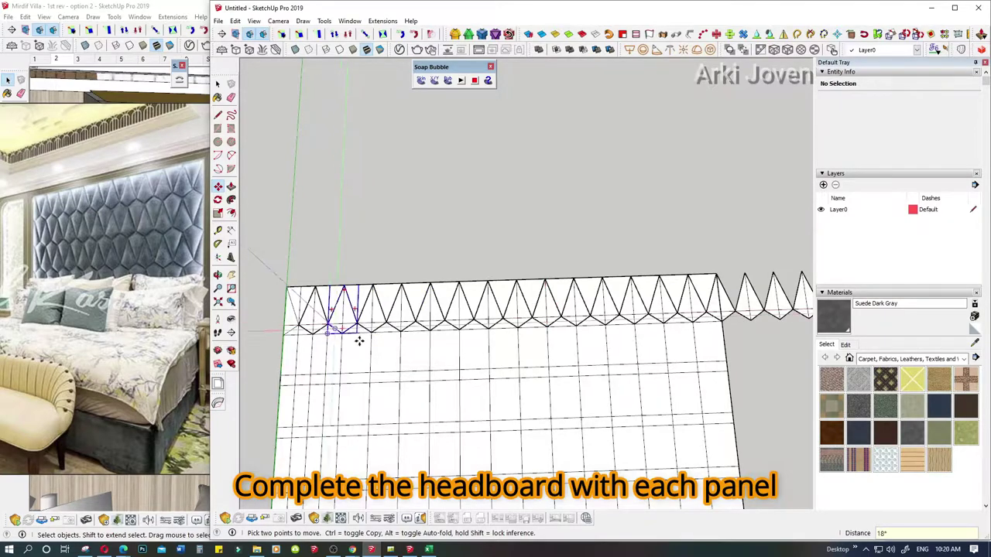
Step: Delete the copies overhanging the right edge and orbit to a front-on view
scroll(408, 349, down, 2)
key(space)
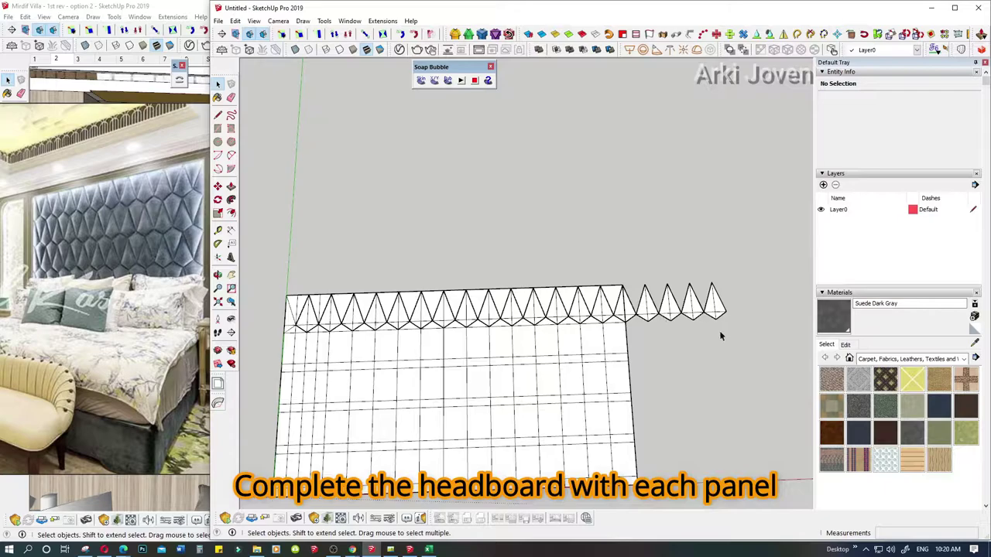
click(652, 298)
key(Delete)
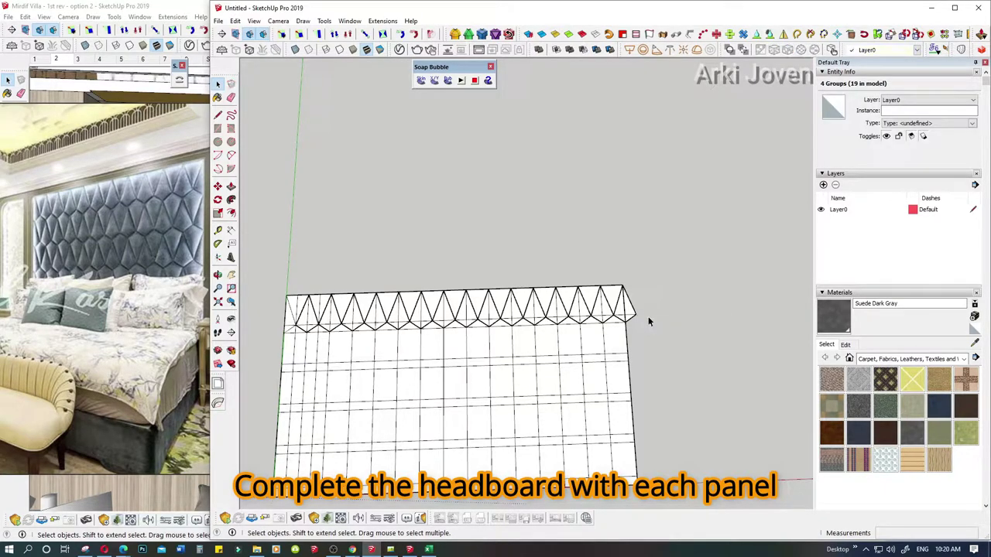
mouse_move(647, 320)
middle_down()
mouse_move(635, 332)
mouse_move(628, 311)
middle_up()
click(630, 316)
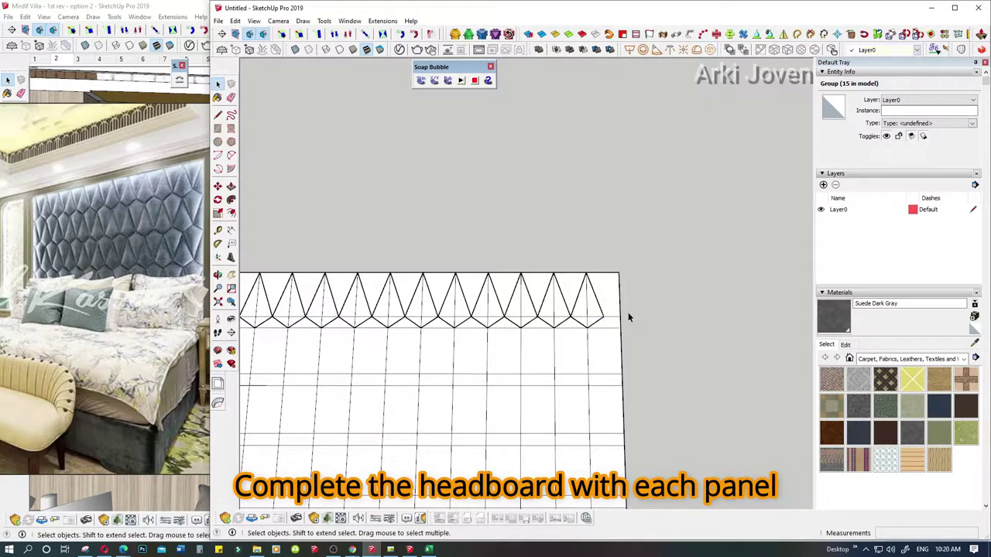
click(628, 312)
middle_drag(628, 312, 637, 307)
scroll(640, 308, up, 2)
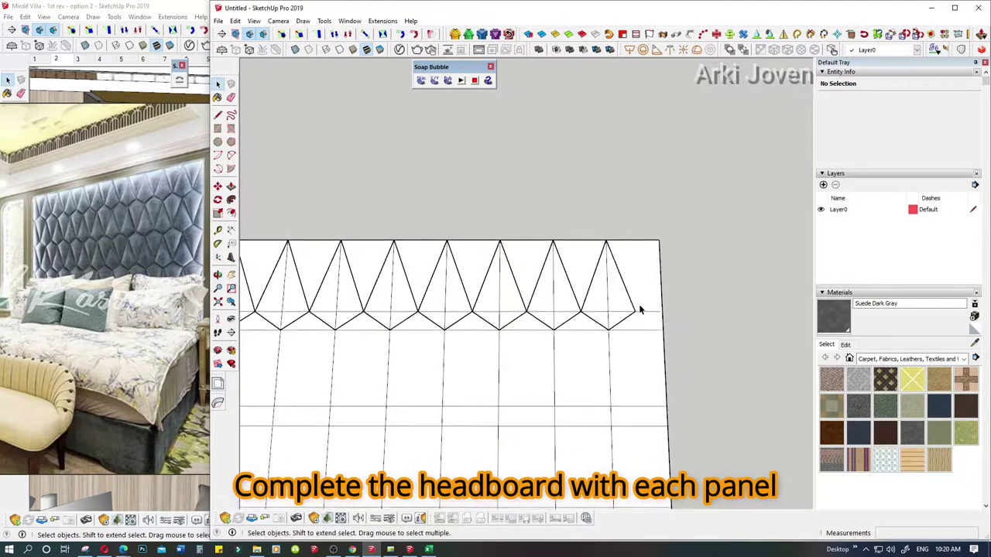
scroll(641, 309, up, 2)
Step: Draw an edge from the top-right corner to the last triangle point and group the two corner faces
scroll(640, 310, up, 2)
key(l)
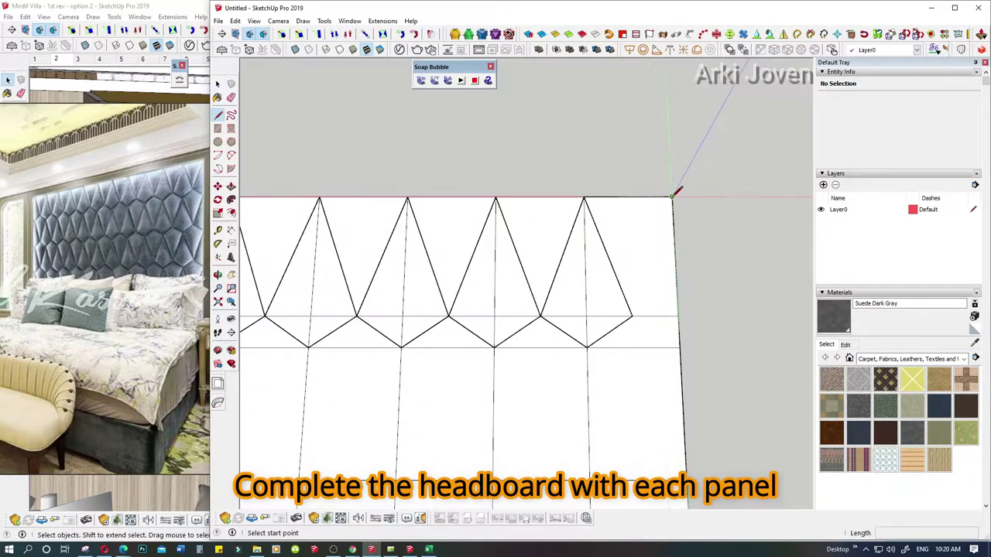
click(672, 197)
click(632, 316)
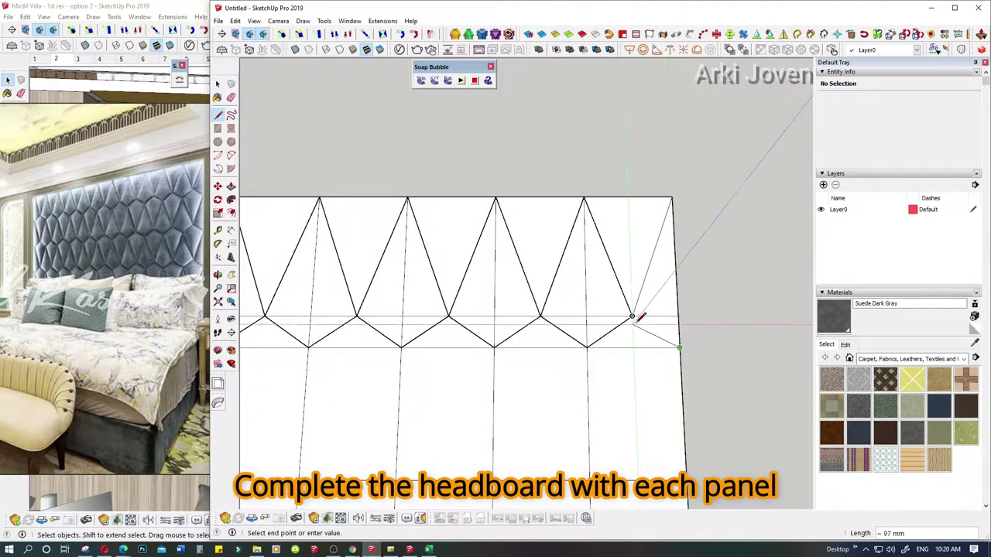
key(space)
click(664, 330)
ctrl+click(664, 330)
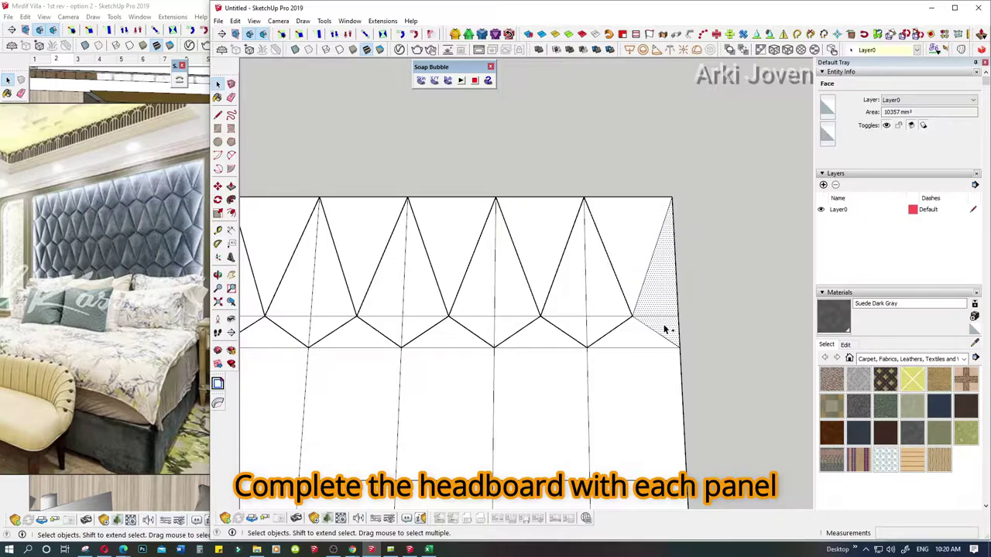
key(g)
scroll(657, 327, down, 2)
scroll(544, 361, down, 3)
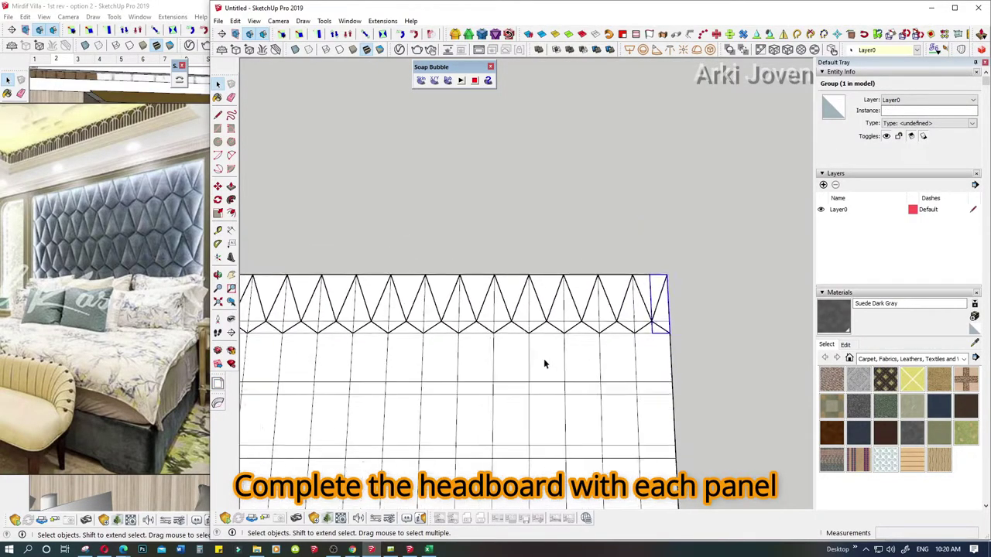
mouse_move(544, 361)
middle_down()
mouse_move(699, 318)
mouse_move(654, 214)
middle_up()
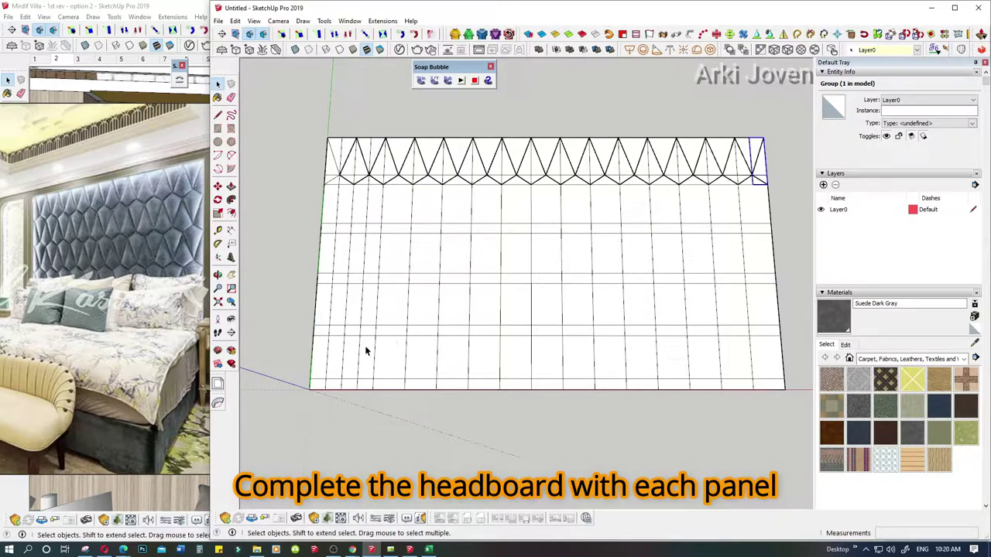
double_click(346, 176)
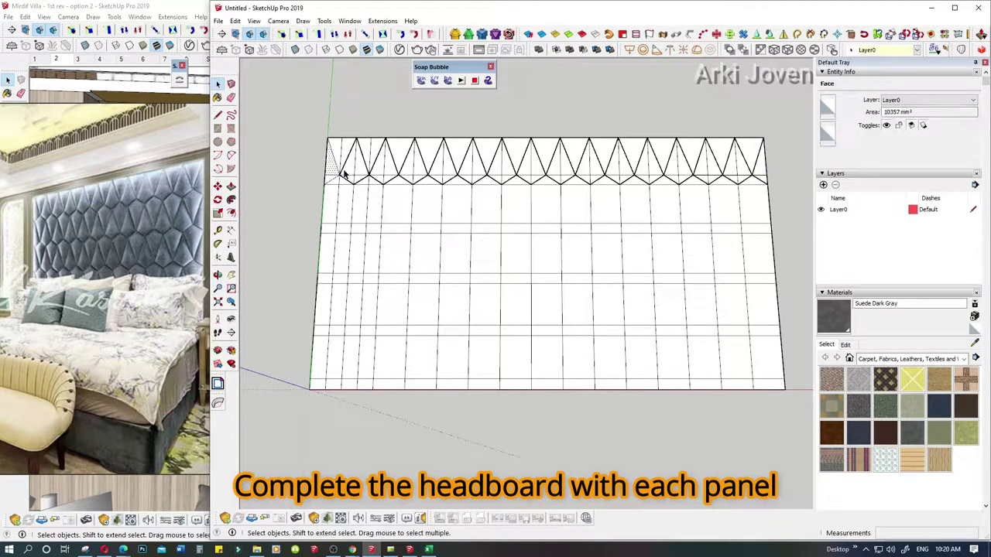
Step: Select the left-edge triangle pieces and group them
shift+click(329, 182)
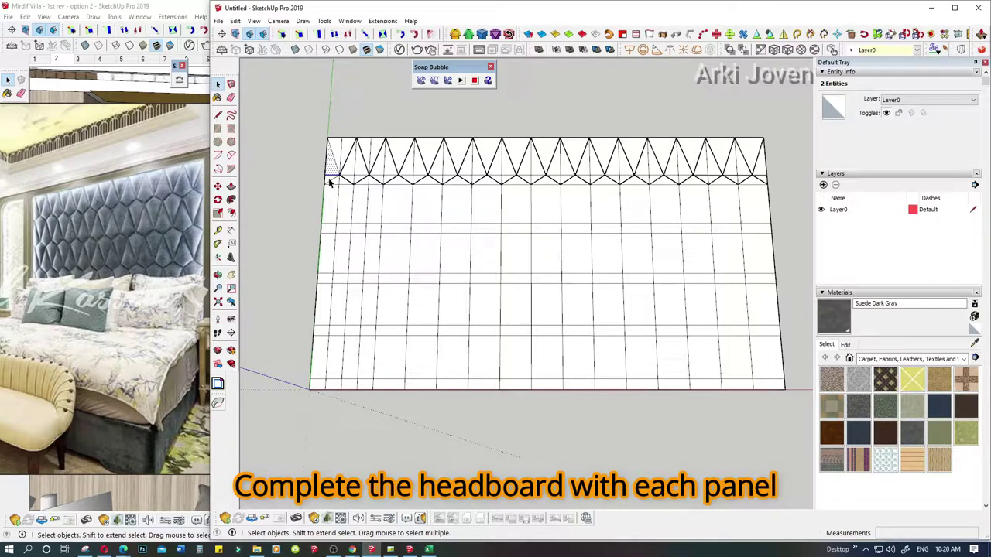
click(329, 172)
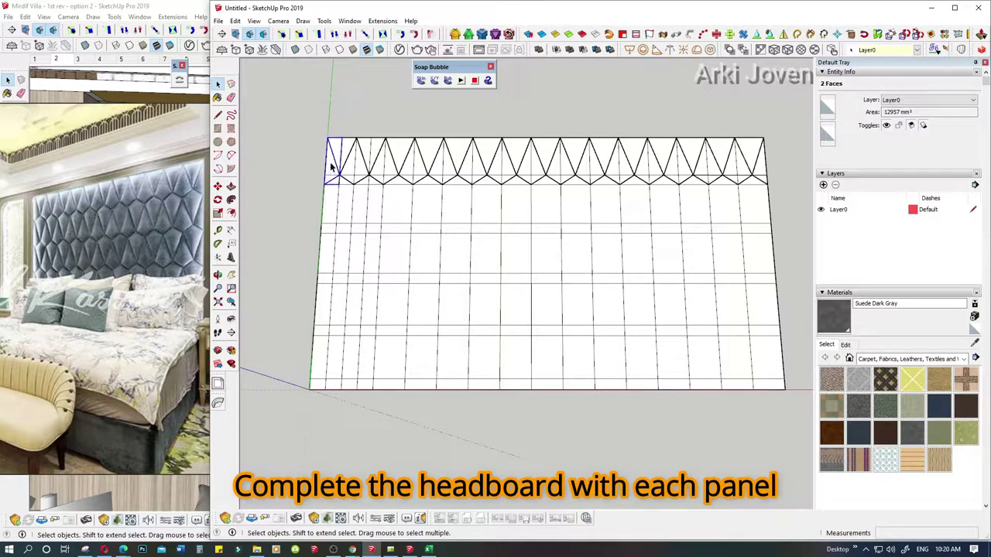
click(332, 170)
shift+click(357, 168)
key(ctrl+g)
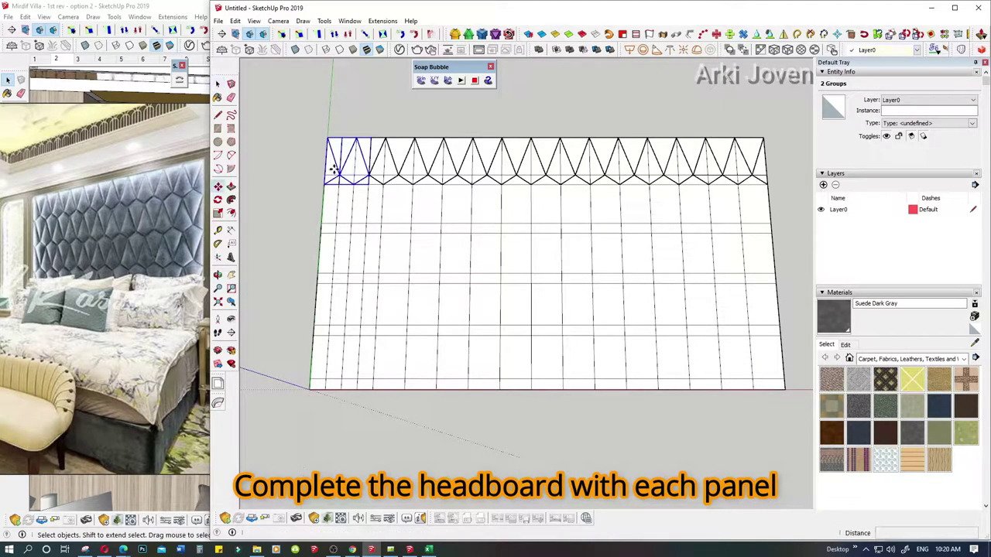
Step: Copy the group one cell down and array it 4x down the left side
key(m)
click(328, 138)
key(ctrl)
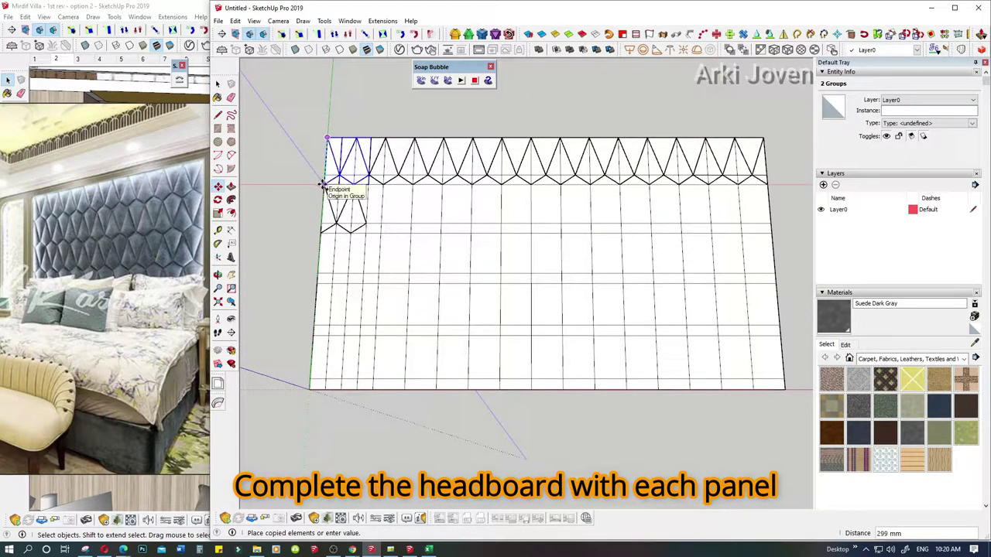
click(323, 184)
key(m)
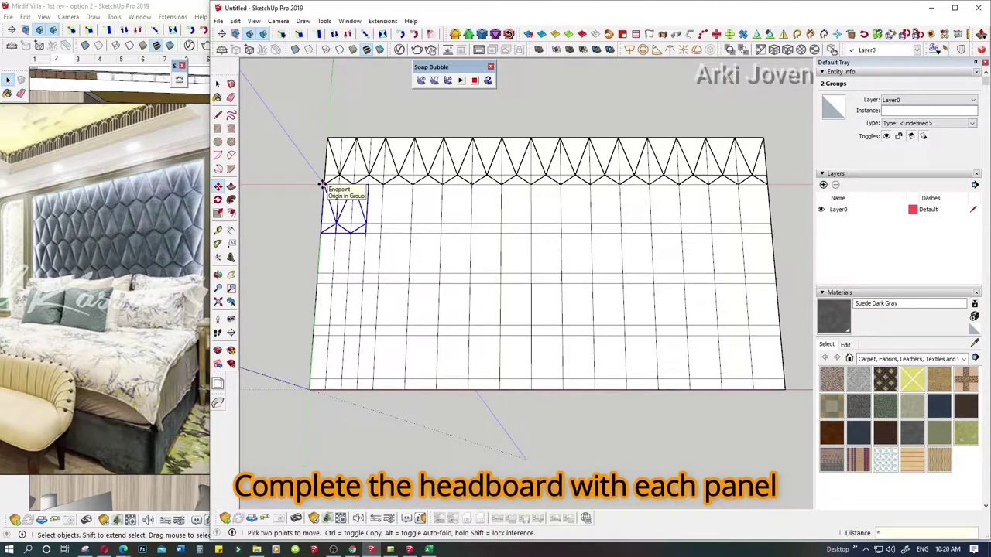
text(4x)
key(Return)
key(space)
click(319, 207)
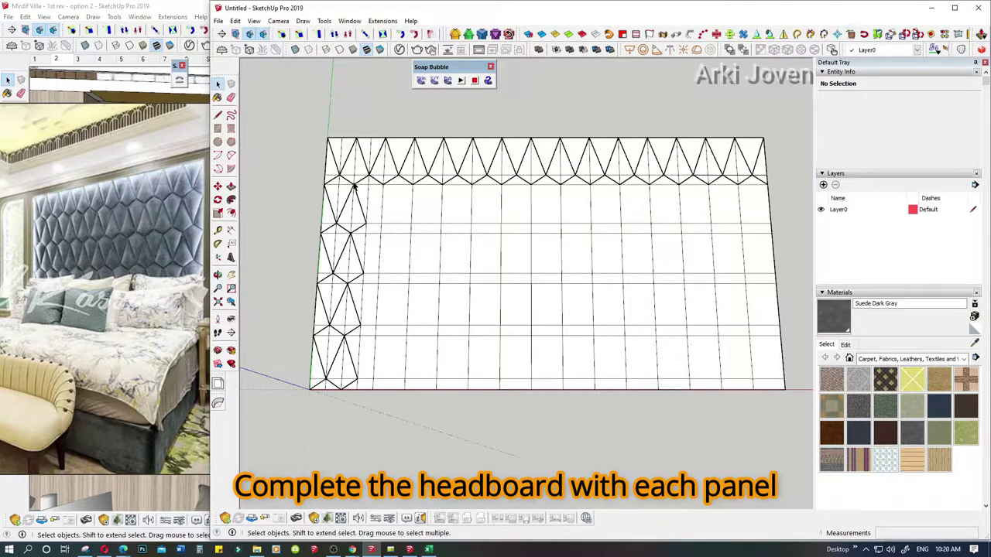
Step: Zoom into the bottom-left corner and select the faces of the corner cell
scroll(315, 395, up, 2)
scroll(316, 392, up, 3)
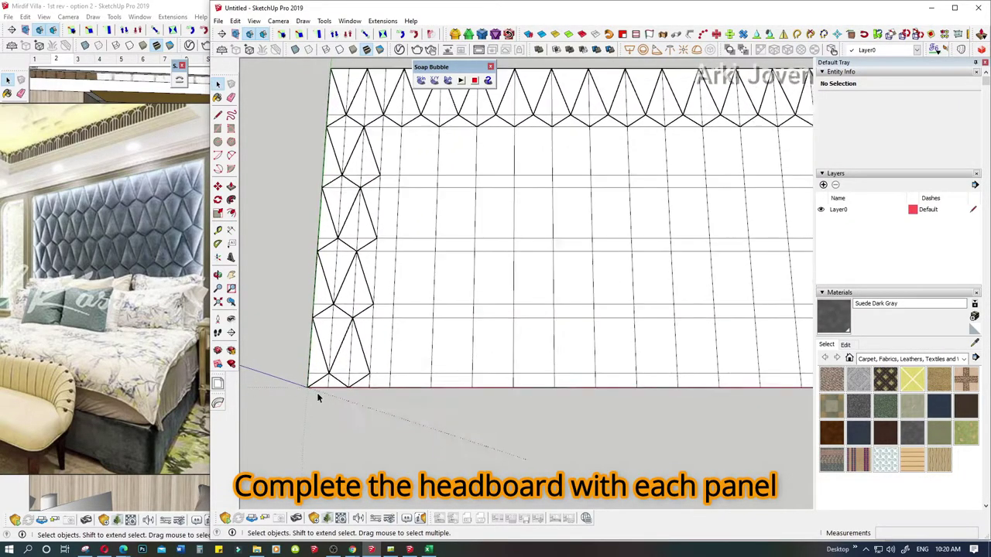
scroll(322, 390, up, 3)
scroll(328, 384, up, 2)
click(364, 341)
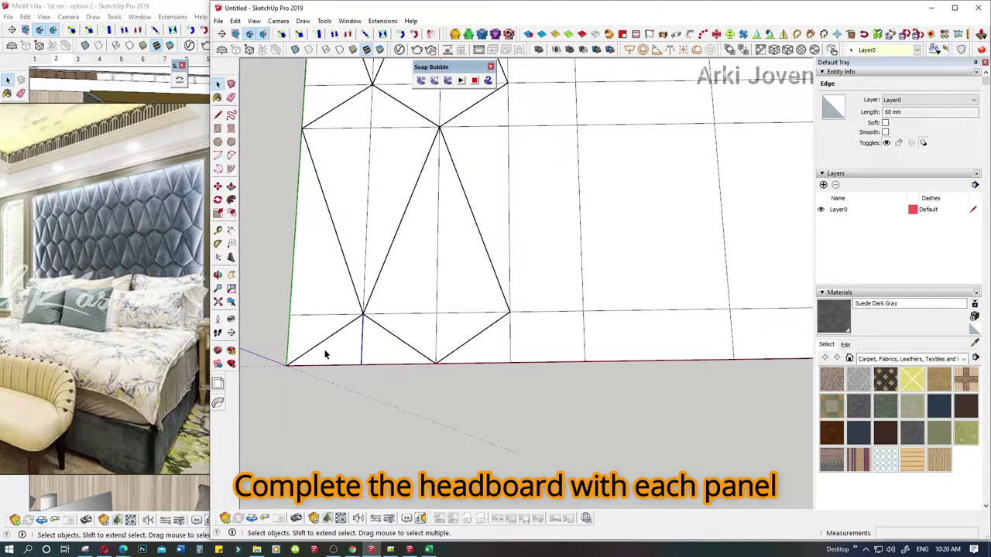
click(342, 354)
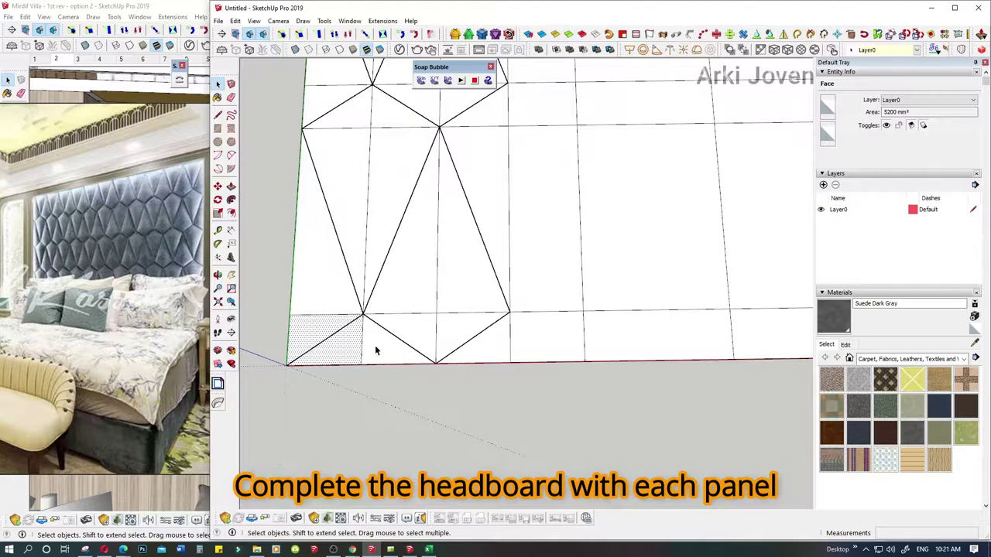
click(375, 350)
click(345, 356)
scroll(345, 358, up, 2)
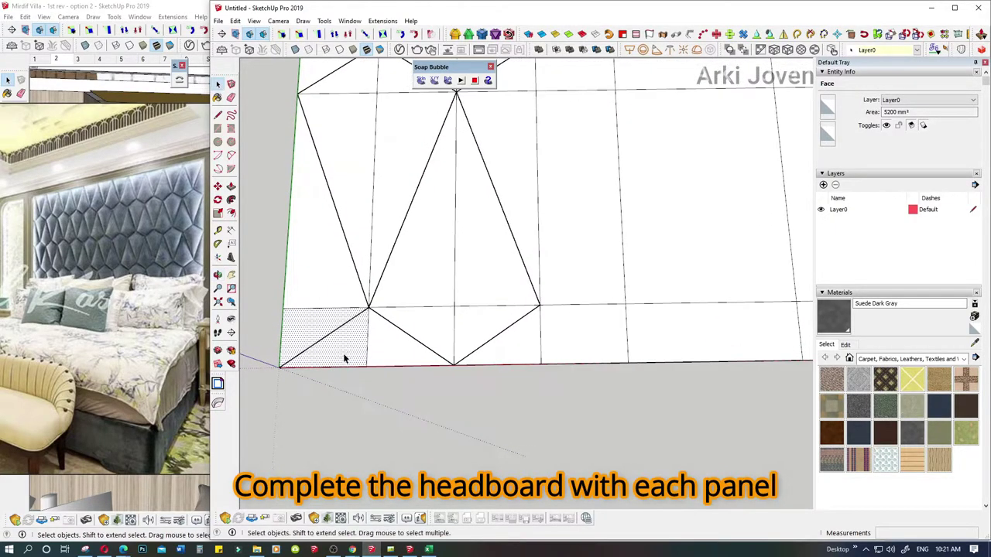
Step: Draw a diagonal to the bottom-left corner and group the two corner triangles
key(l)
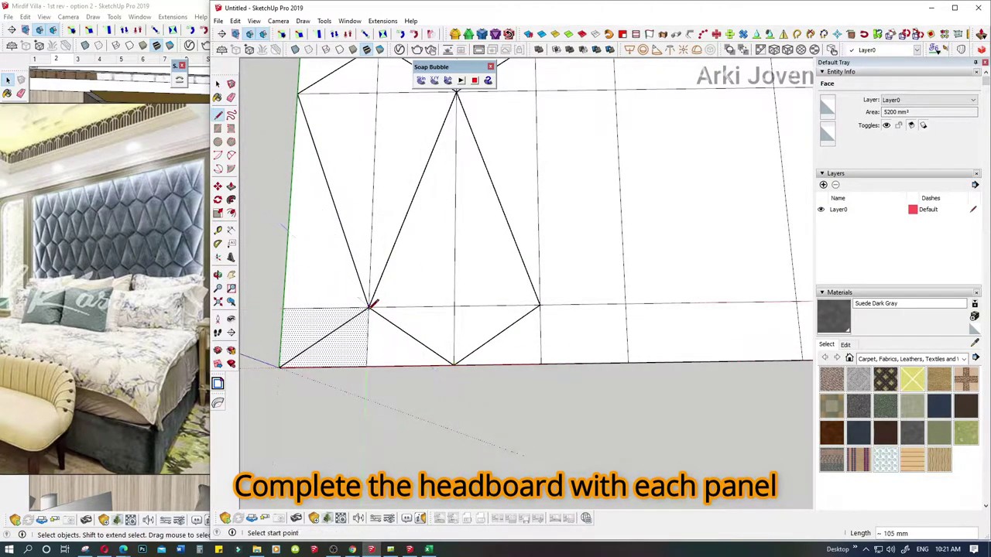
click(368, 308)
click(280, 365)
key(space)
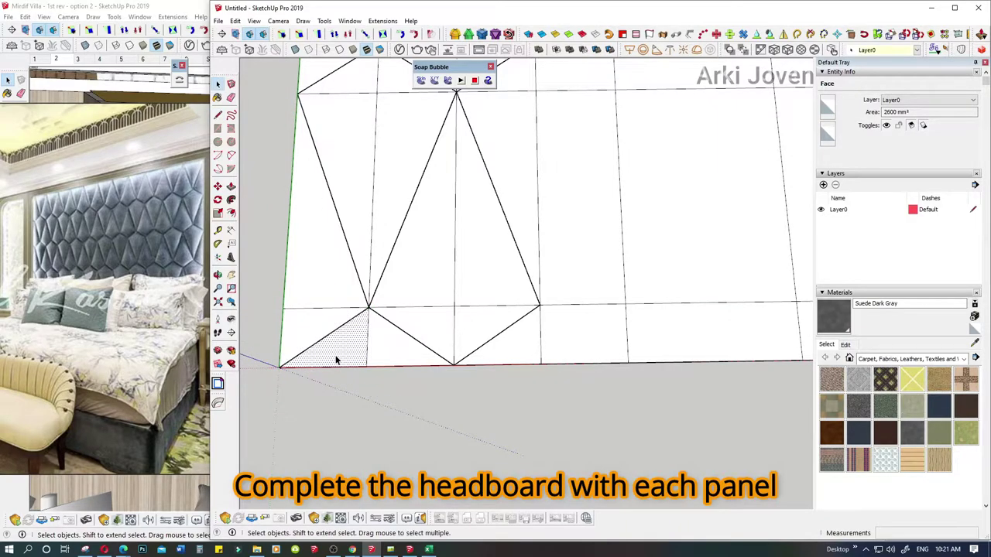
click(377, 352)
shift+click(349, 361)
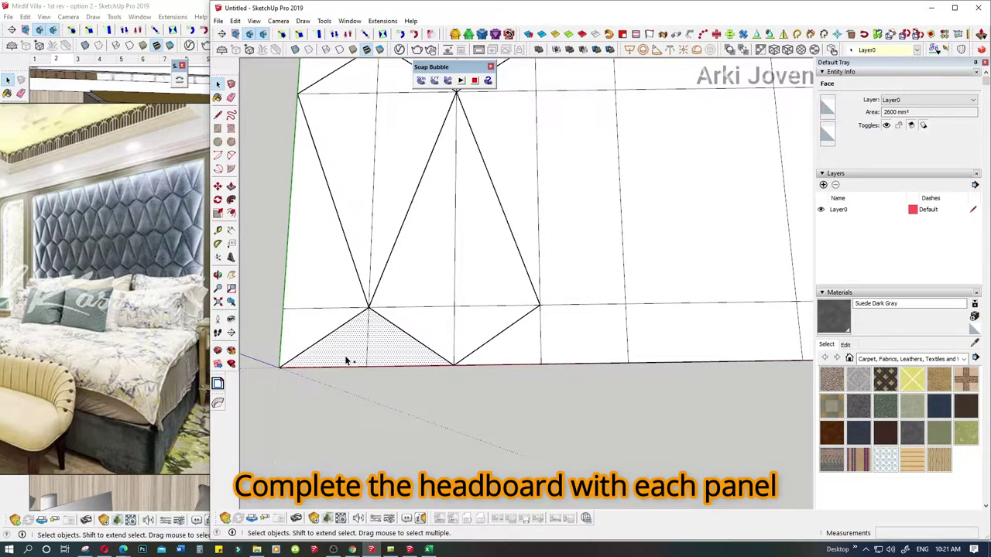
key(g)
scroll(358, 355, down, 1)
scroll(343, 341, down, 3)
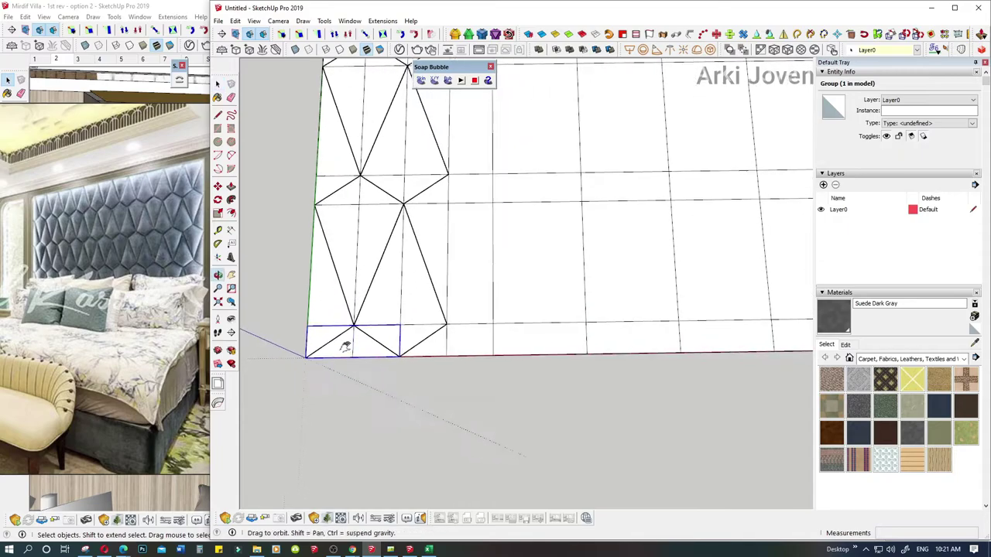
scroll(348, 354, down, 2)
scroll(364, 325, down, 1)
Step: Erase the kite's inner cross edges, then use Select Only > Border Edges on the kite
shift+middle_drag(382, 302, 408, 453)
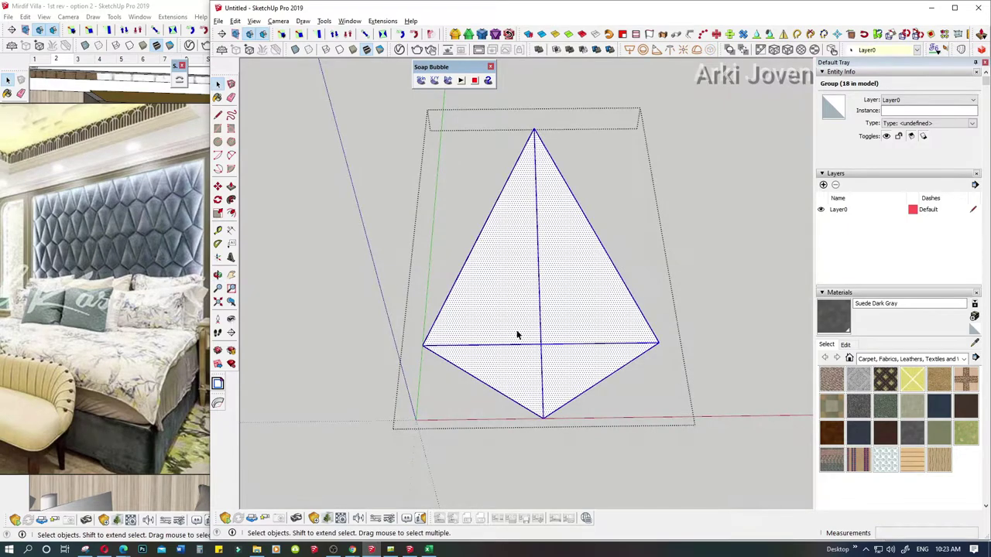
key(shift+e)
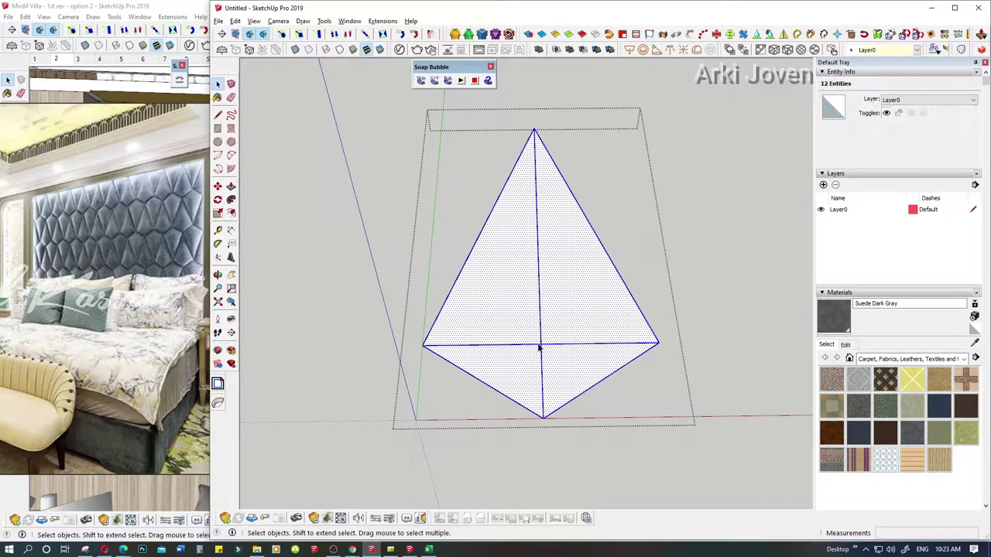
key(e)
drag(548, 345, 547, 338)
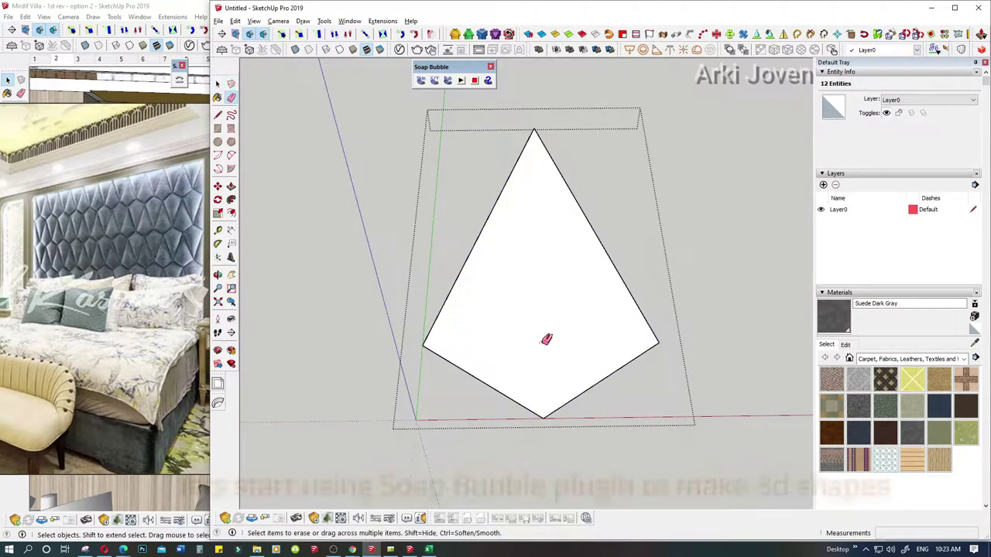
key(space)
double_click(582, 259)
right_click(582, 259)
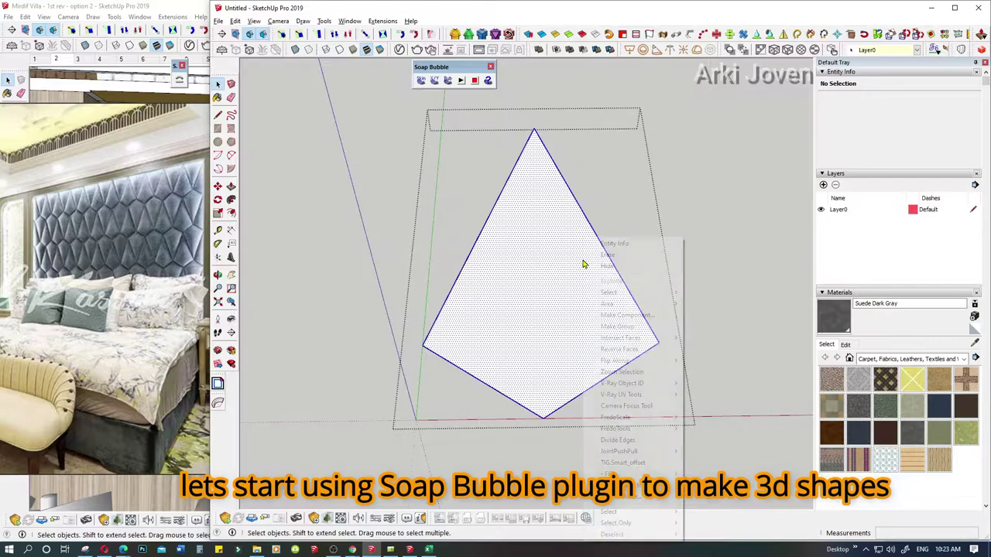
mouse_move(615, 523)
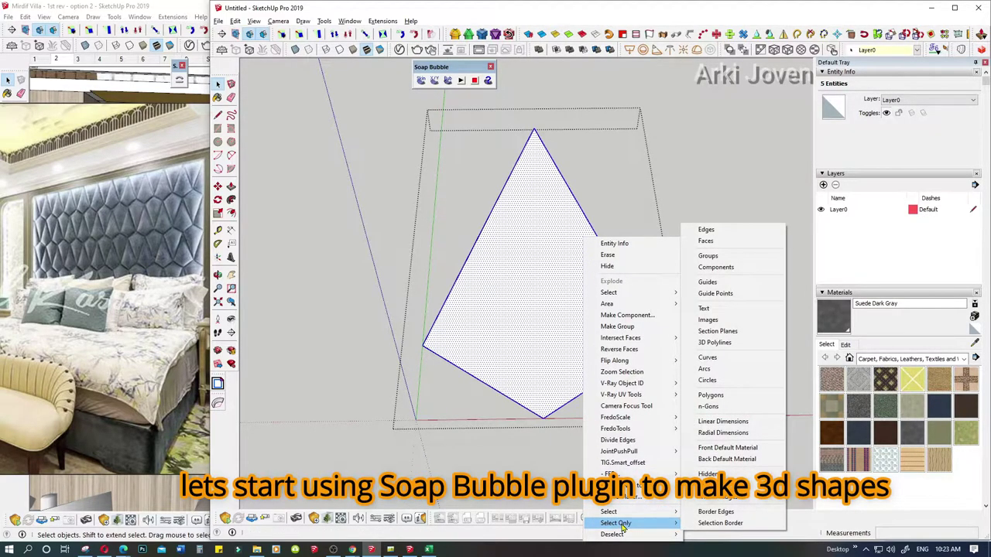
click(716, 511)
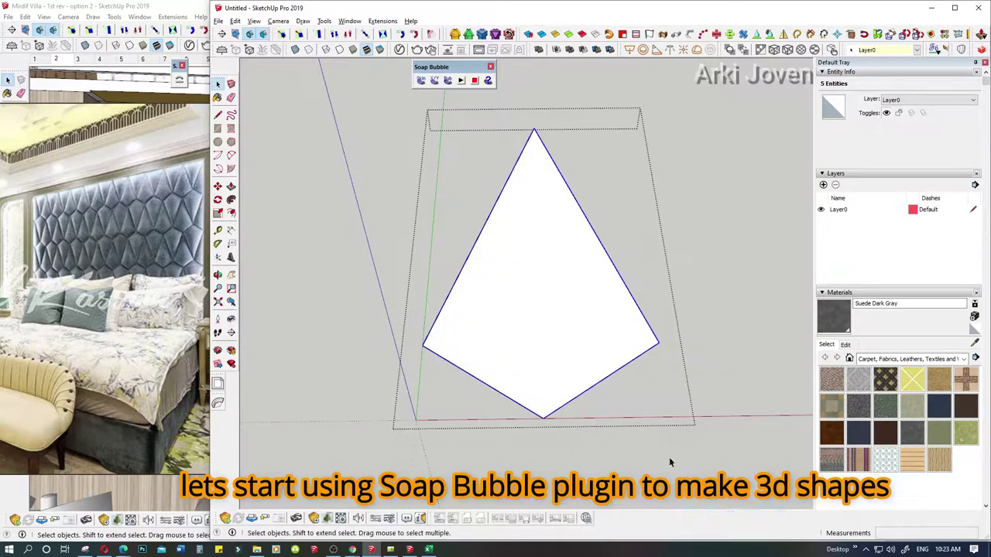
click(421, 82)
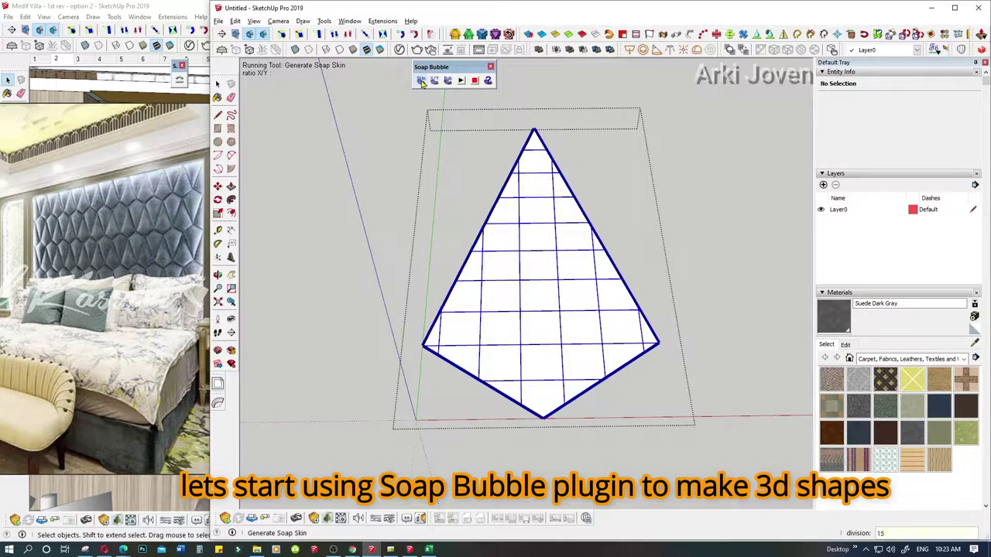
key(Return)
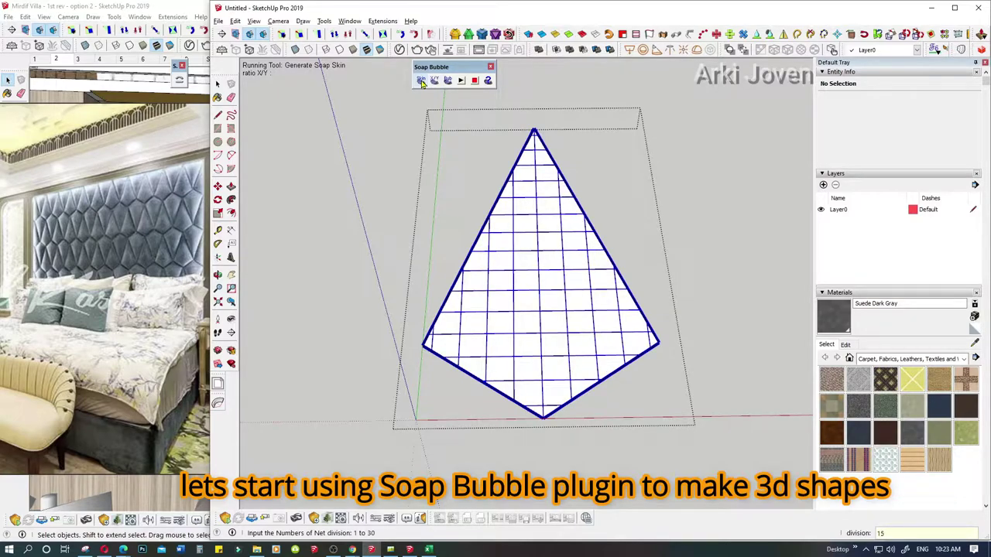
text(20)
key(Return)
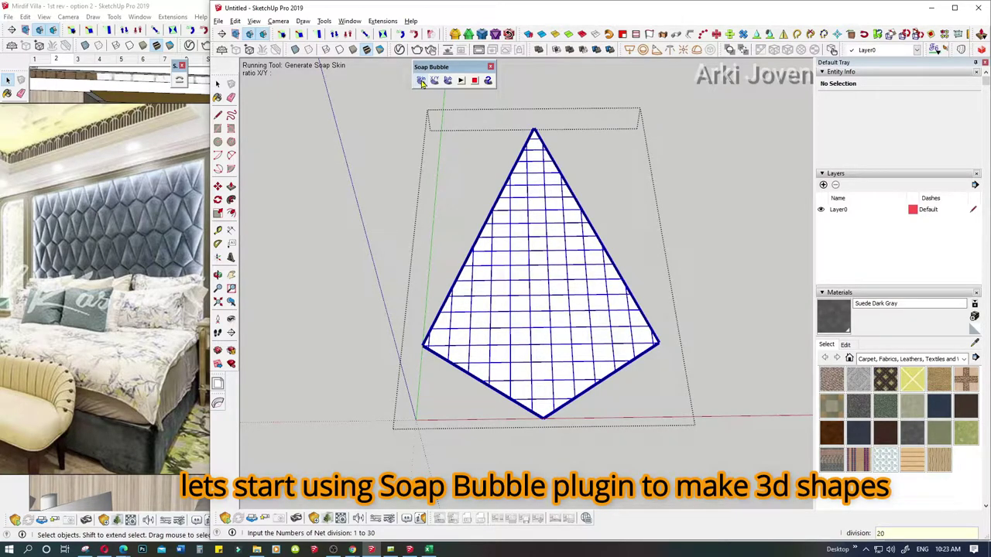
text(15)
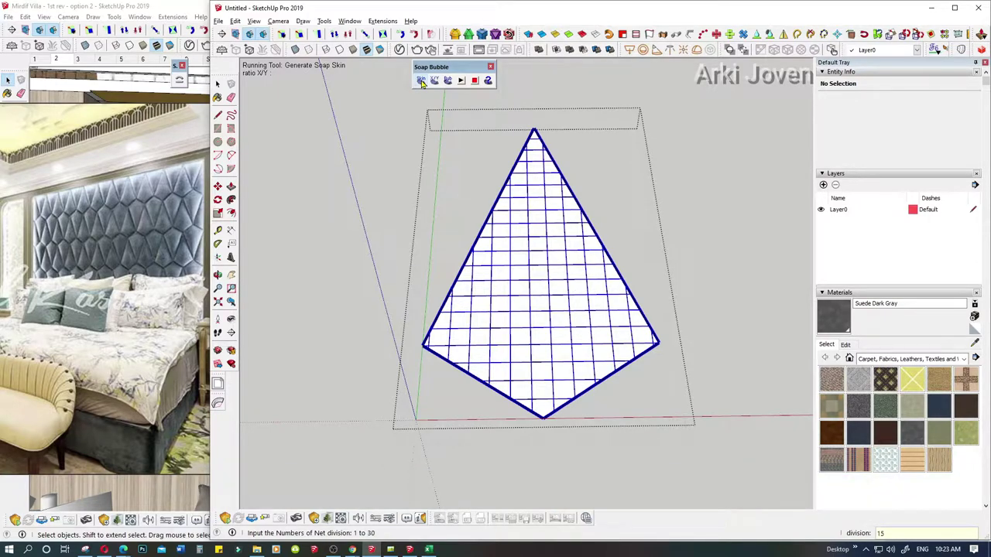
key(Return)
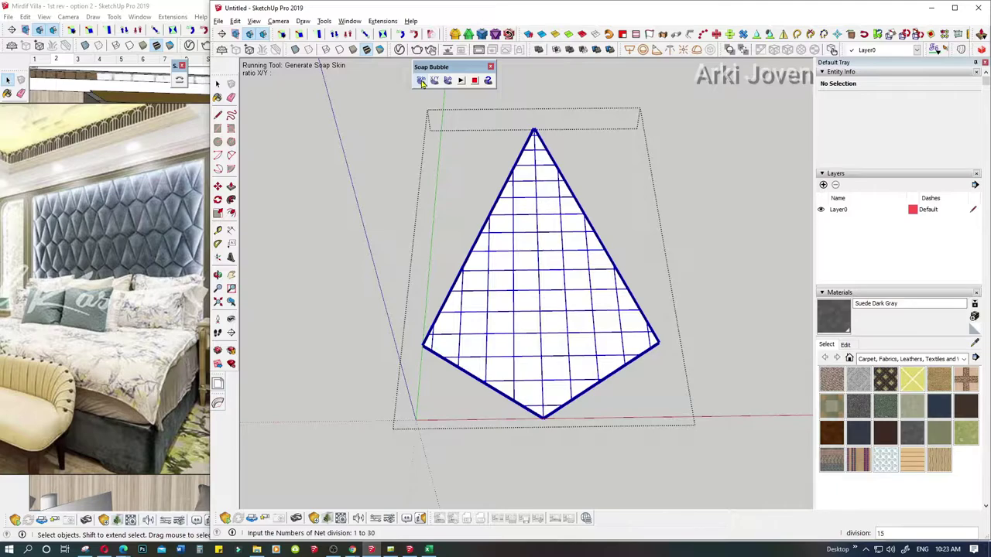
text(25)
key(Return)
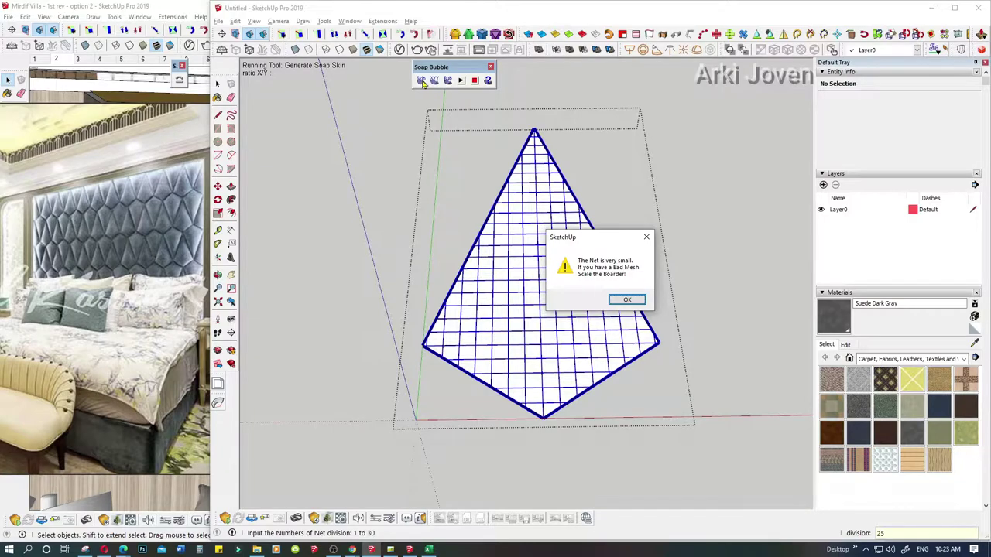
click(625, 301)
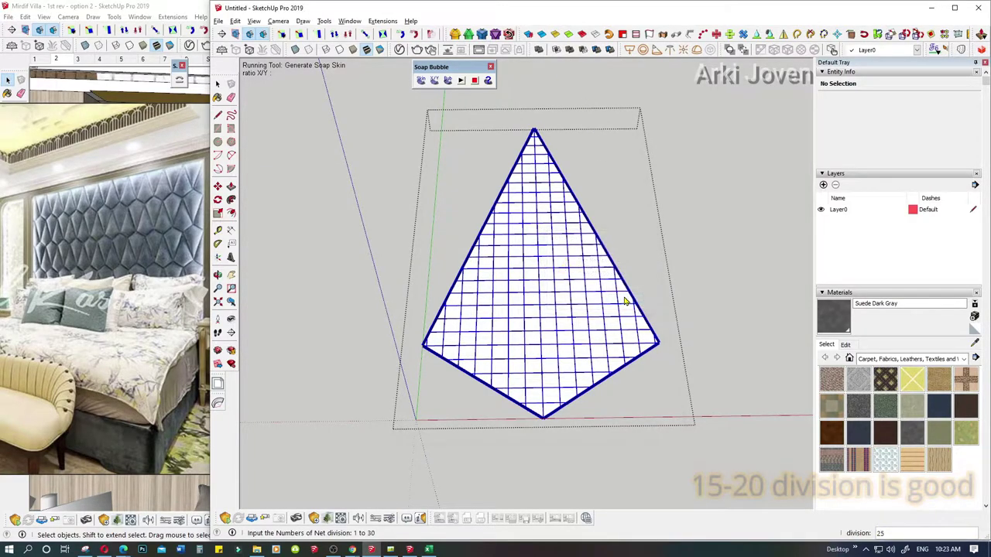
text(20)
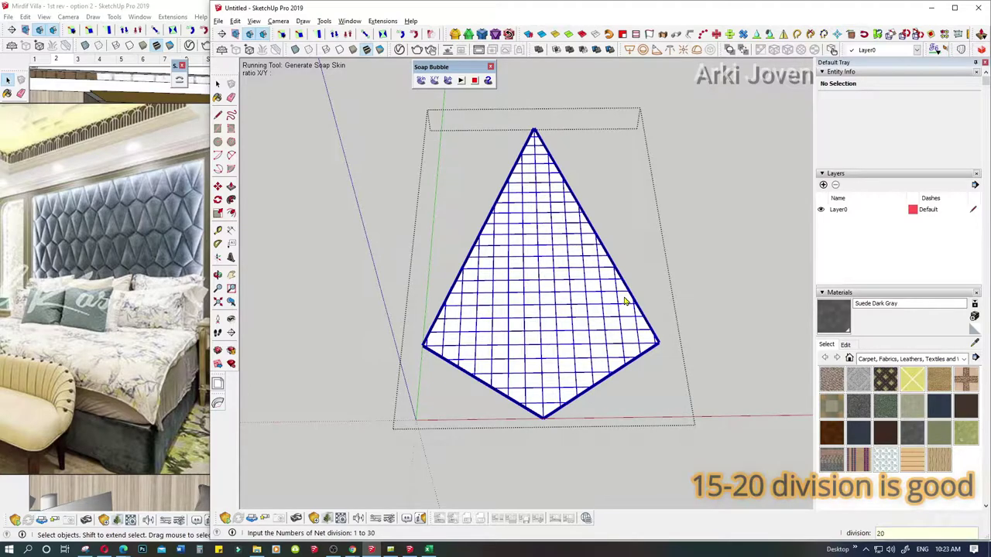
text(15)
key(Return)
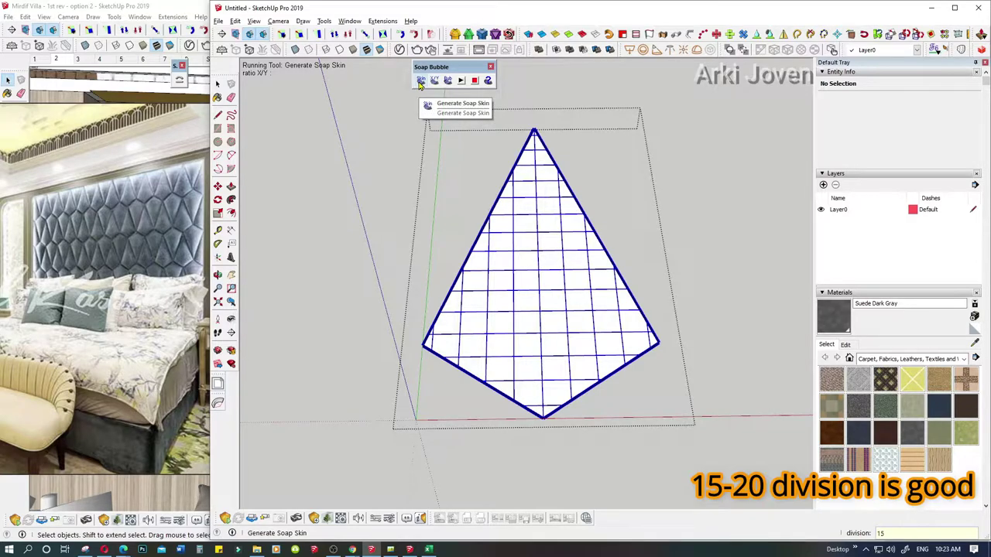
click(419, 83)
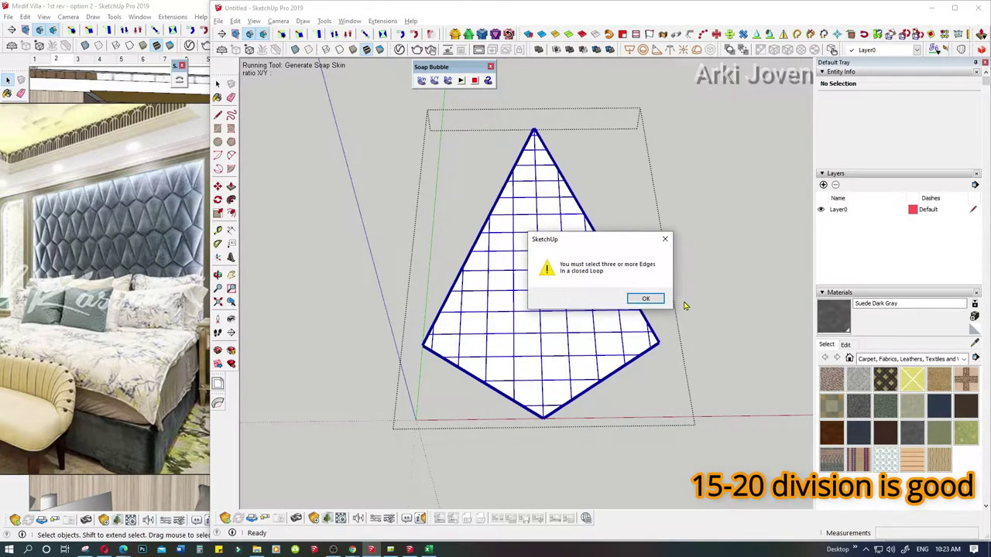
click(645, 299)
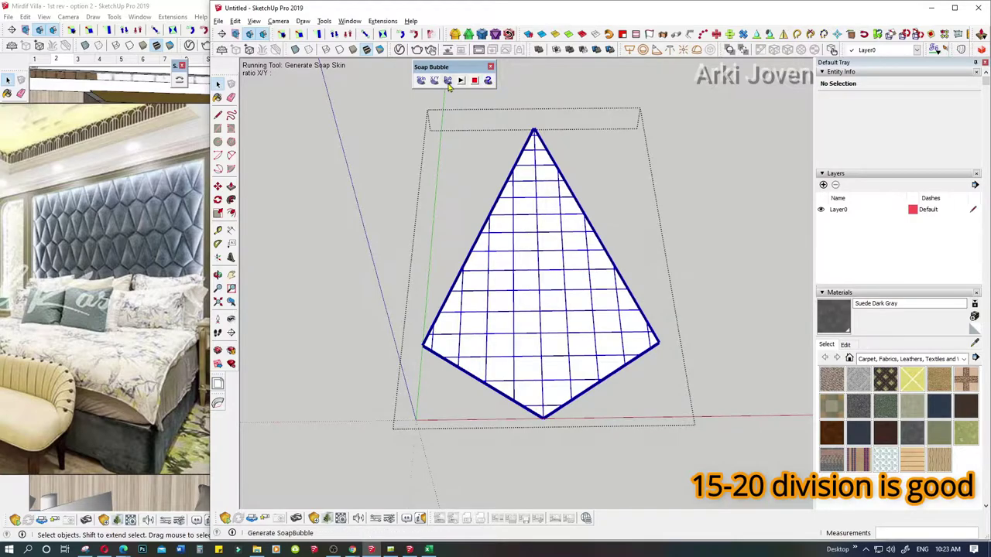
click(448, 82)
Step: Dismiss the soap-skin group warning and open the kite group for editing
click(629, 299)
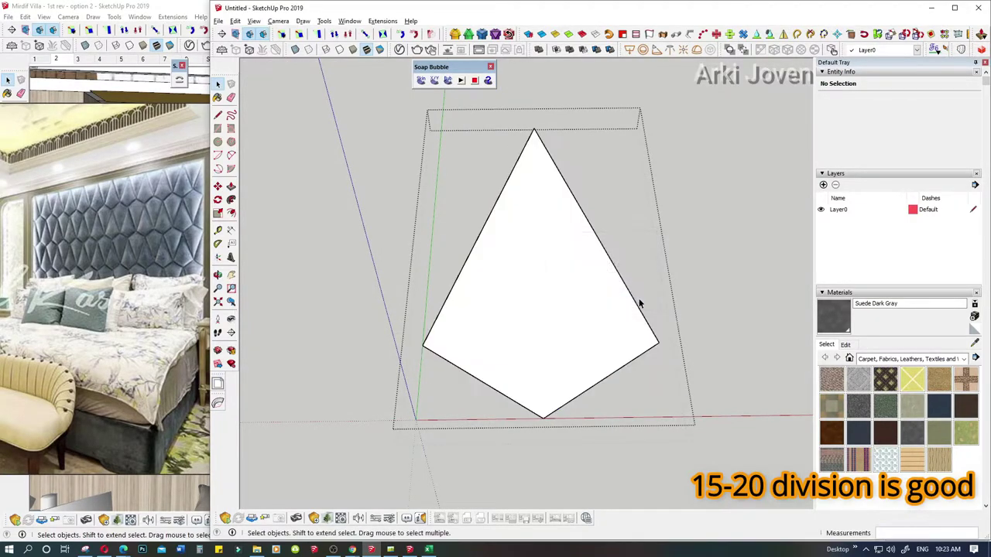
middle_drag(585, 327, 617, 435)
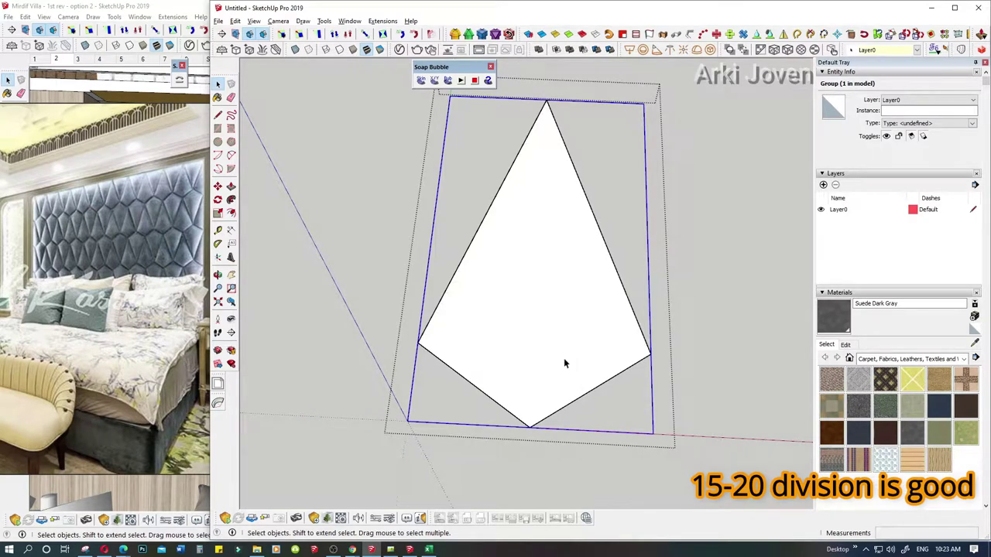
middle_drag(577, 369, 547, 234)
mouse_move(566, 300)
middle_down()
mouse_move(553, 249)
mouse_move(563, 421)
mouse_move(530, 381)
mouse_move(541, 350)
middle_up()
double_click(551, 298)
double_click(551, 298)
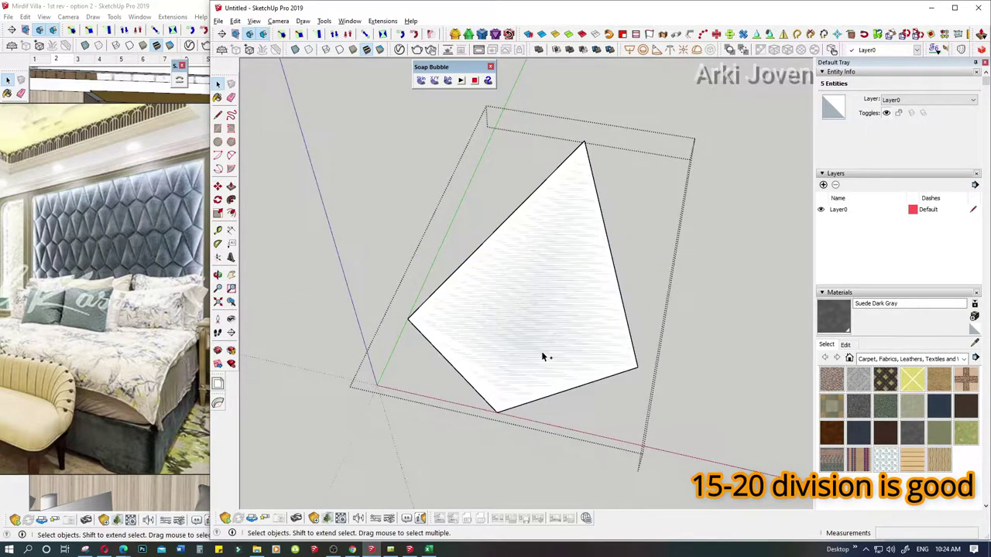
Step: Clear the kite's leftover interior edges and use Select Only > Border Edges
scroll(541, 350, up, 5)
triple_click(540, 340)
scroll(541, 337, down, 5)
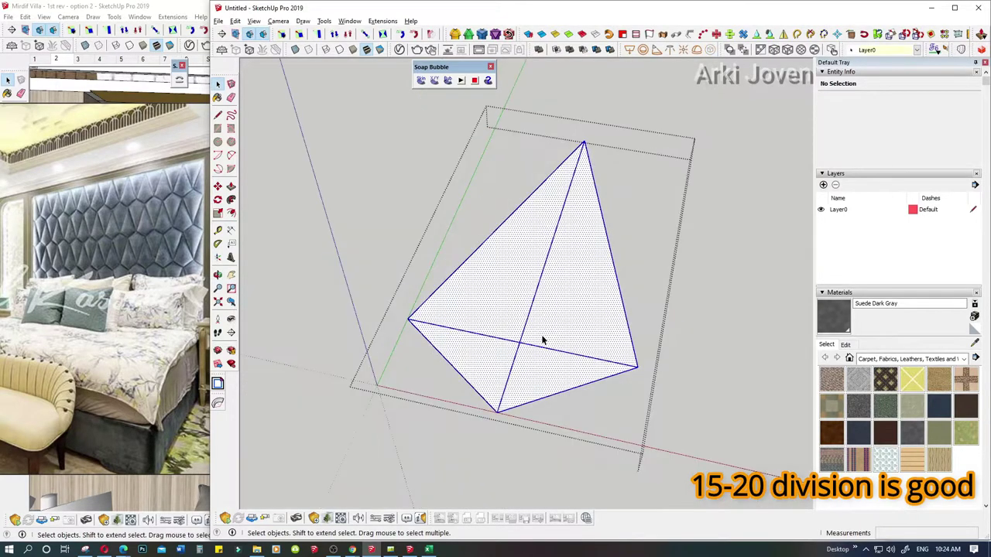
mouse_move(541, 338)
middle_down()
mouse_move(544, 293)
mouse_move(539, 340)
middle_up()
key(Escape)
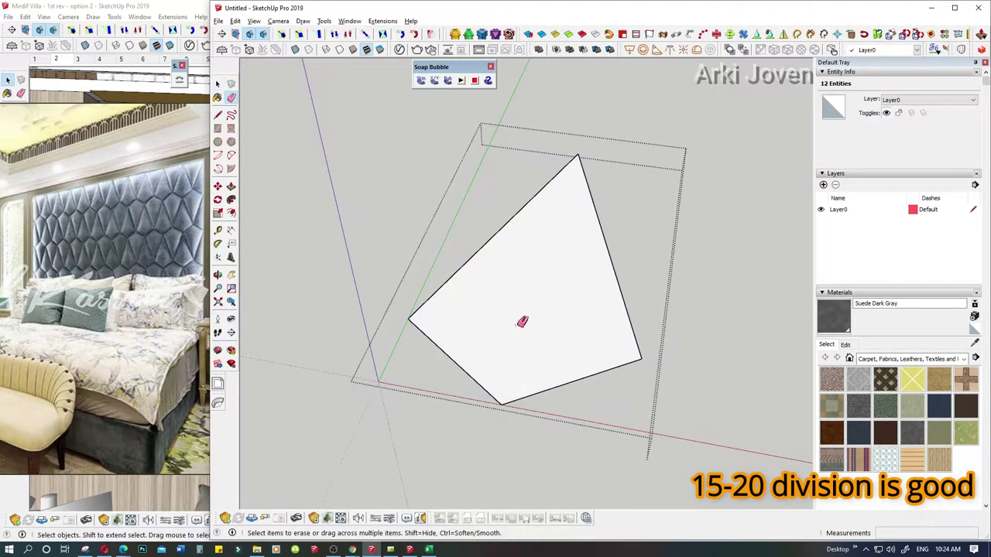
right_click(522, 321)
mouse_move(555, 300)
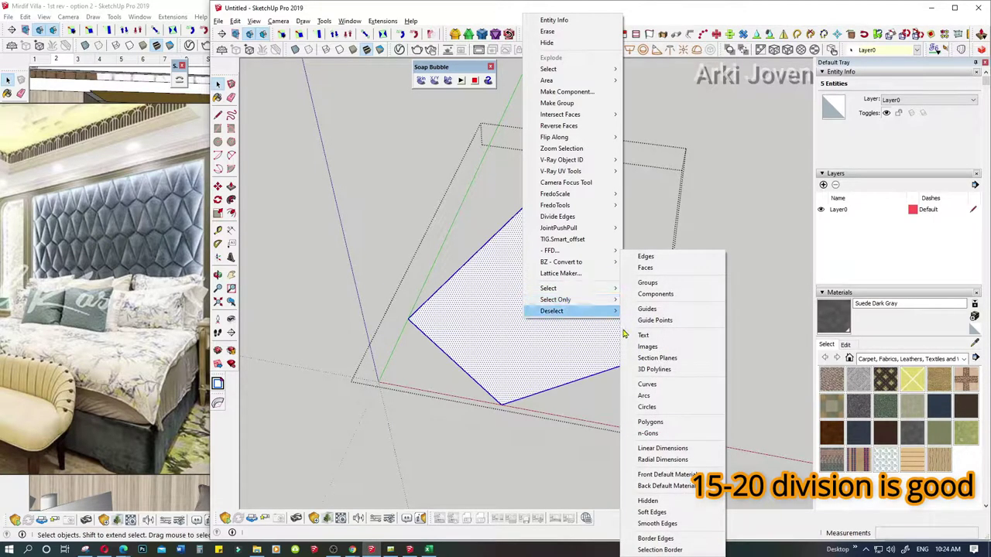
click(656, 537)
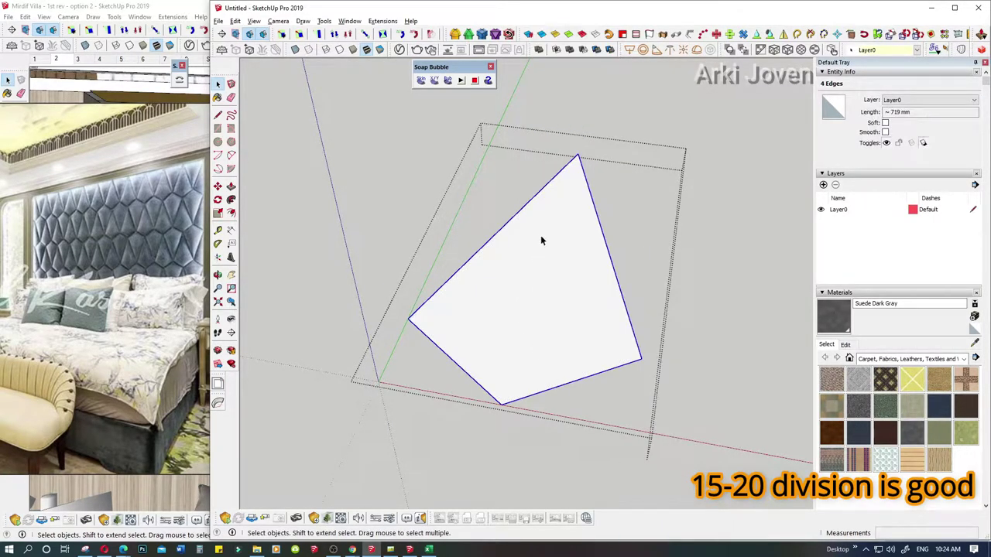
Step: Build a 15-division soap-skin net over the kite, then start Soap Bubble inflation on its group
click(422, 83)
text(15)
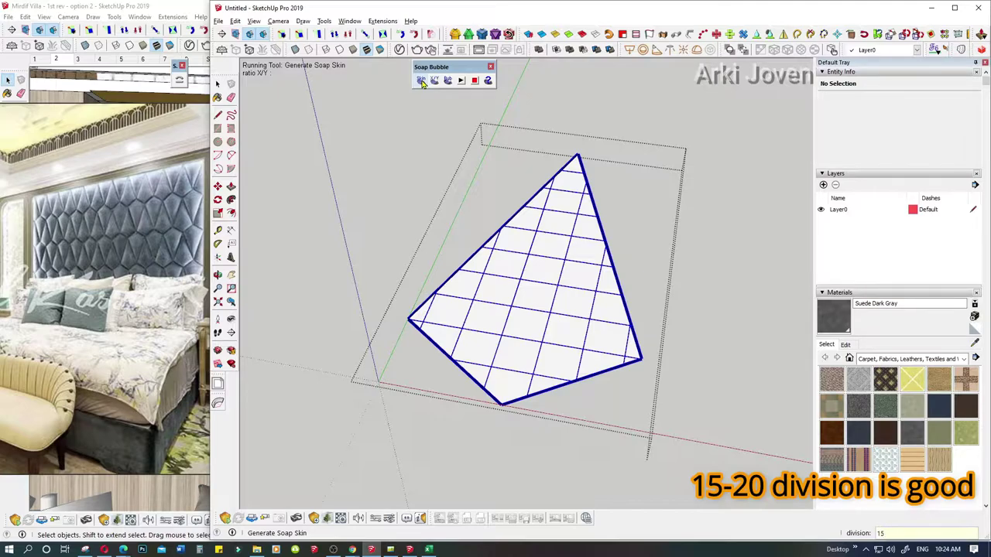
key(Return)
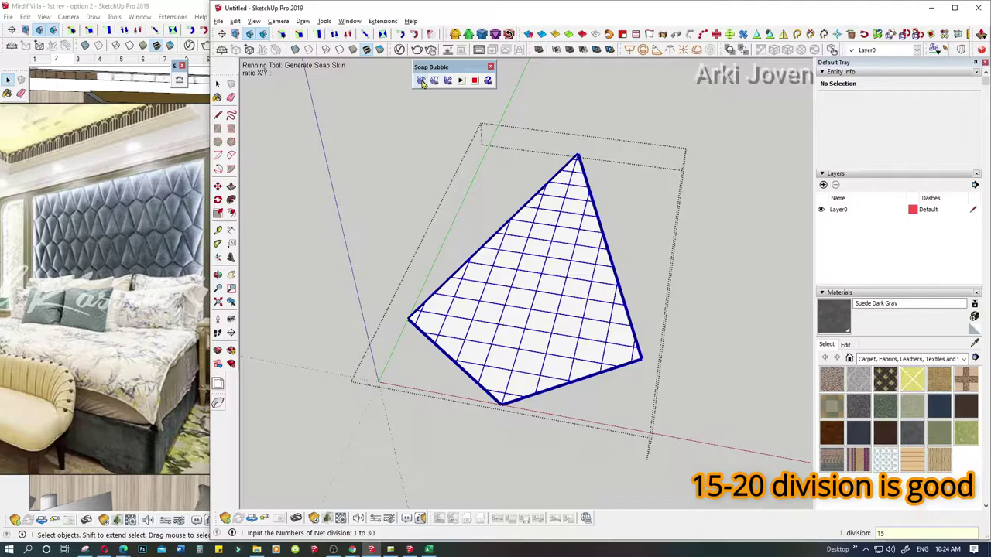
click(448, 81)
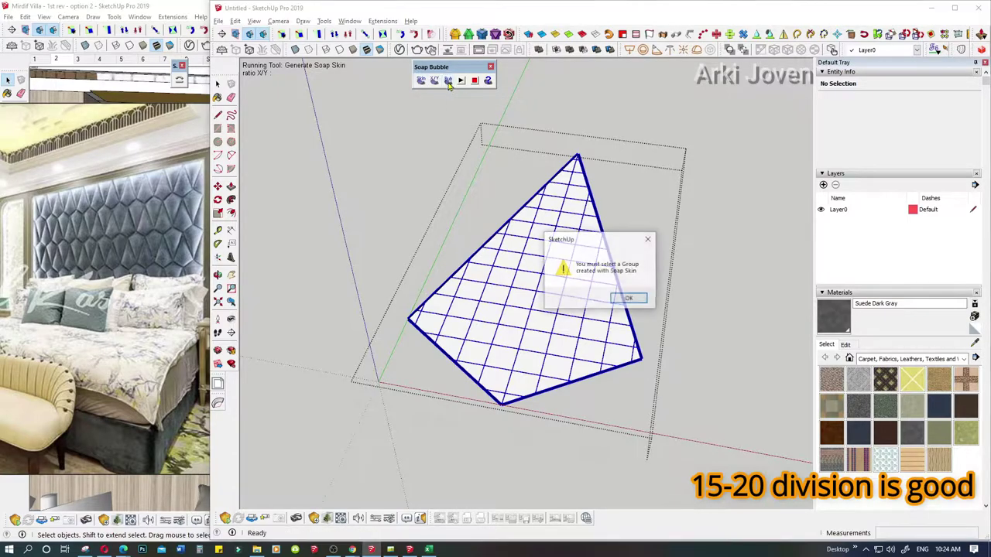
click(628, 300)
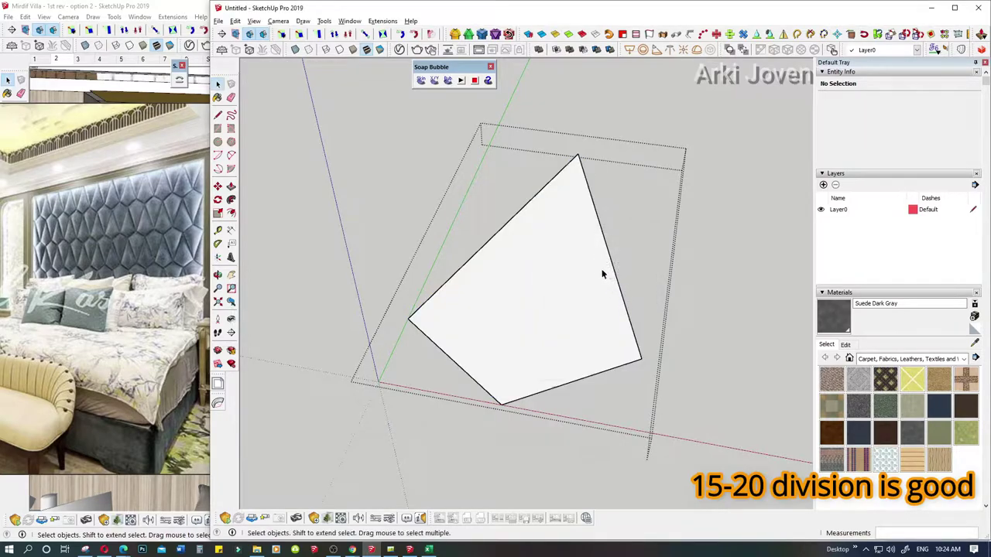
click(602, 274)
click(449, 81)
text(-2000)
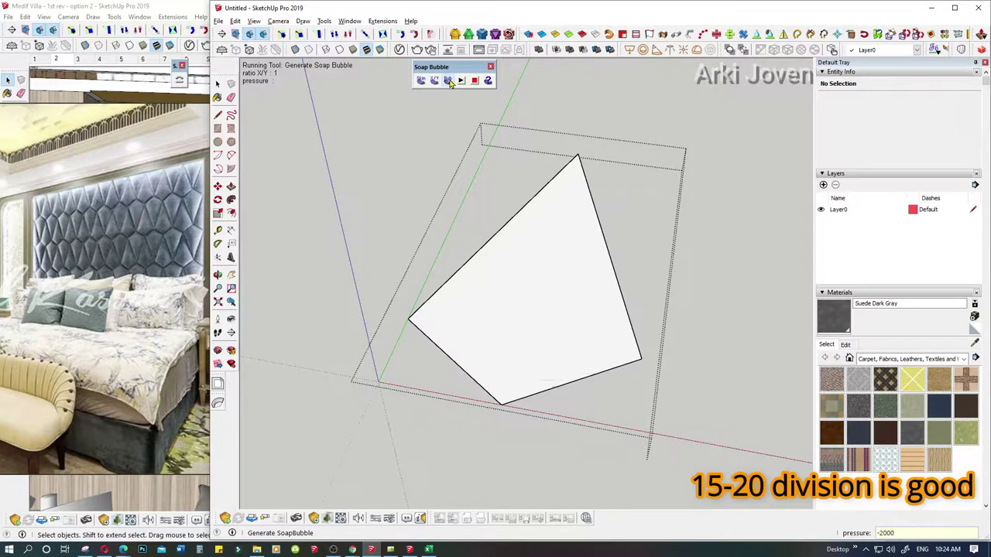
Step: Inflate the kite at pressure -2000 and inspect the result from a low side view
key(Return)
mouse_move(606, 322)
middle_down()
mouse_move(571, 151)
mouse_move(561, 338)
mouse_move(546, 214)
mouse_move(449, 338)
mouse_move(447, 325)
middle_up()
scroll(446, 325, up, 2)
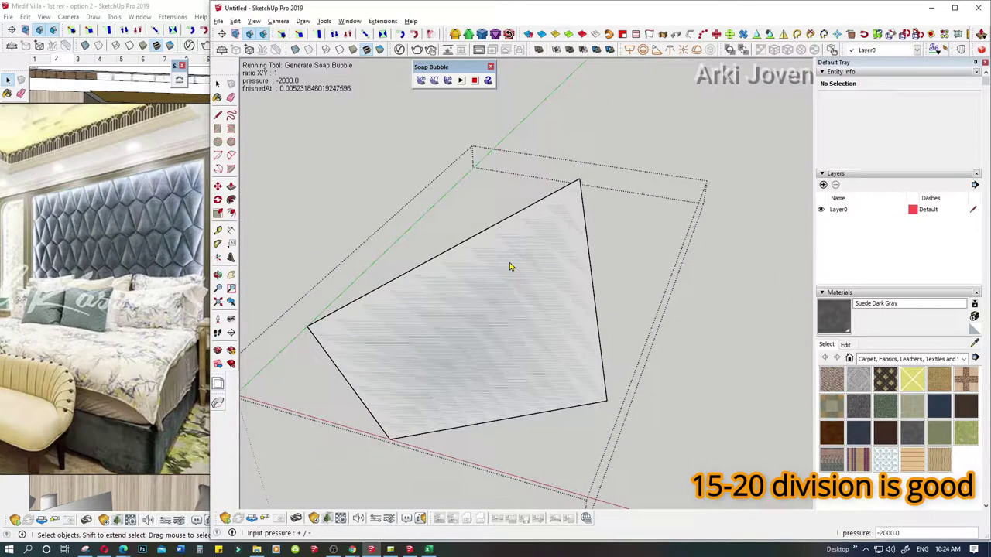
key(Escape)
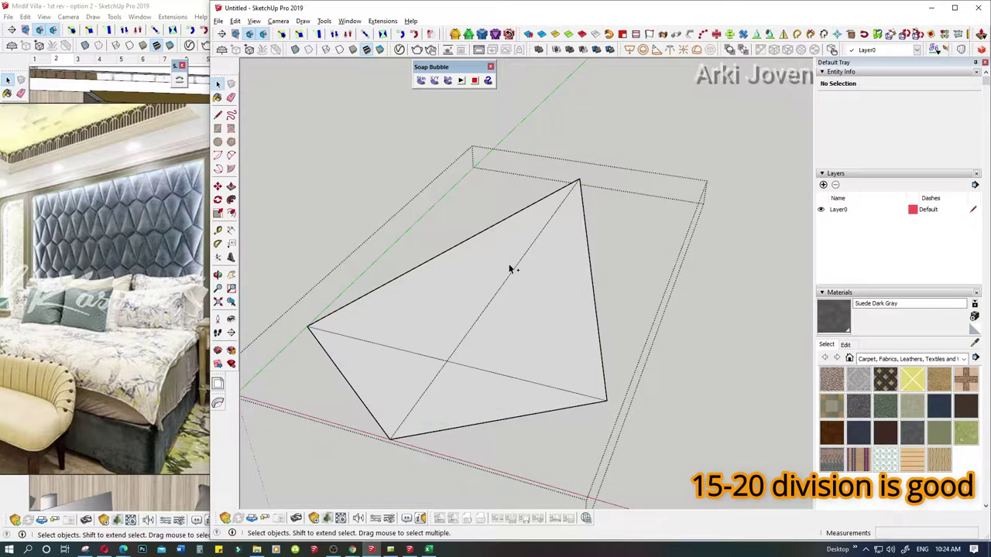
Step: Erase both crossing diagonals so the kite becomes one plain face
click(509, 308)
mouse_move(509, 307)
middle_down()
mouse_move(516, 290)
mouse_move(519, 320)
middle_up()
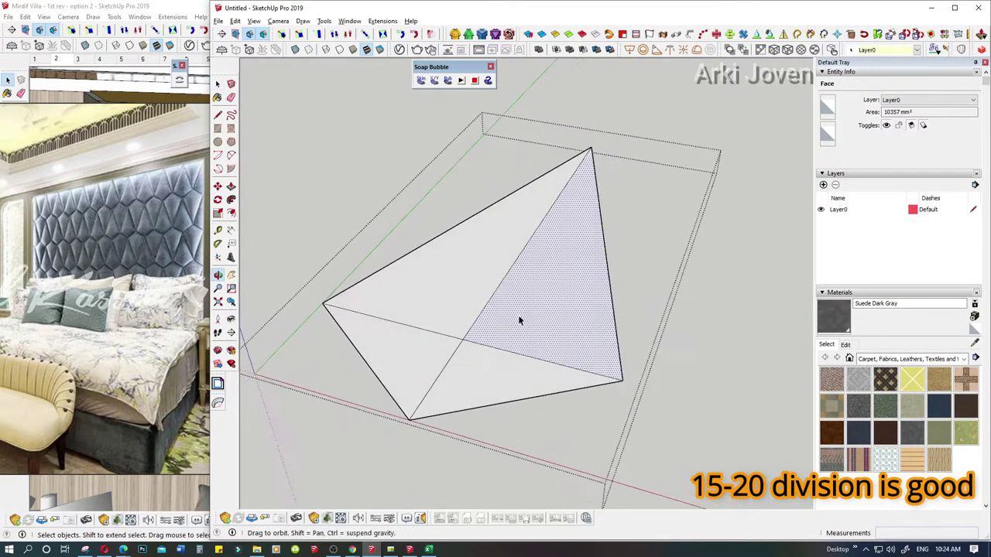
key(e)
click(483, 329)
click(472, 336)
click(465, 345)
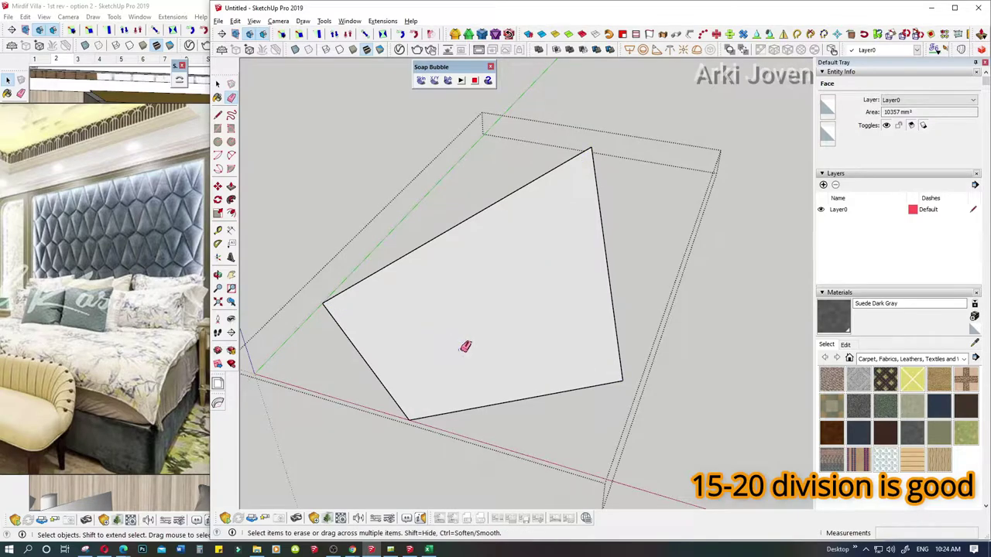
key(space)
click(470, 333)
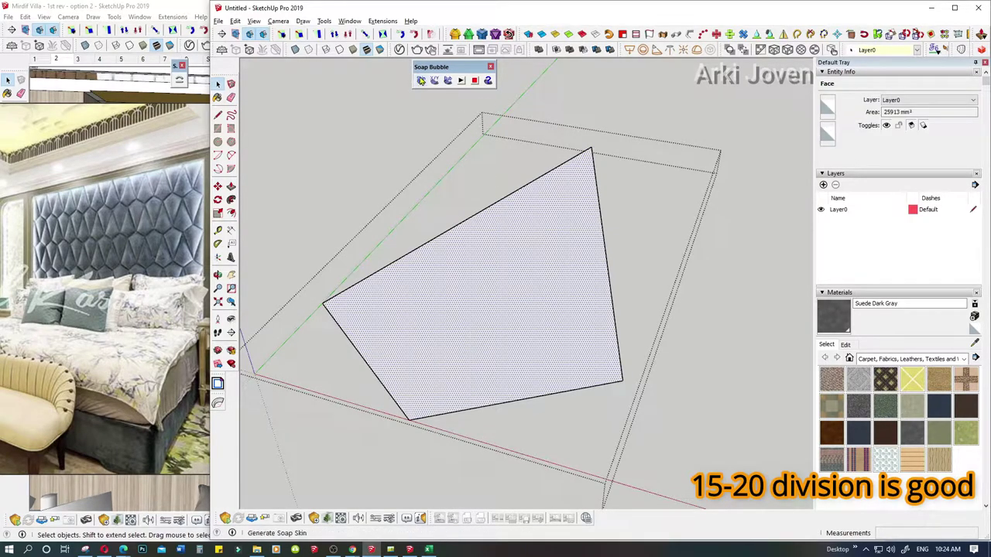
Step: Select the face with its edges, then narrow the selection to the four border edges
double_click(508, 274)
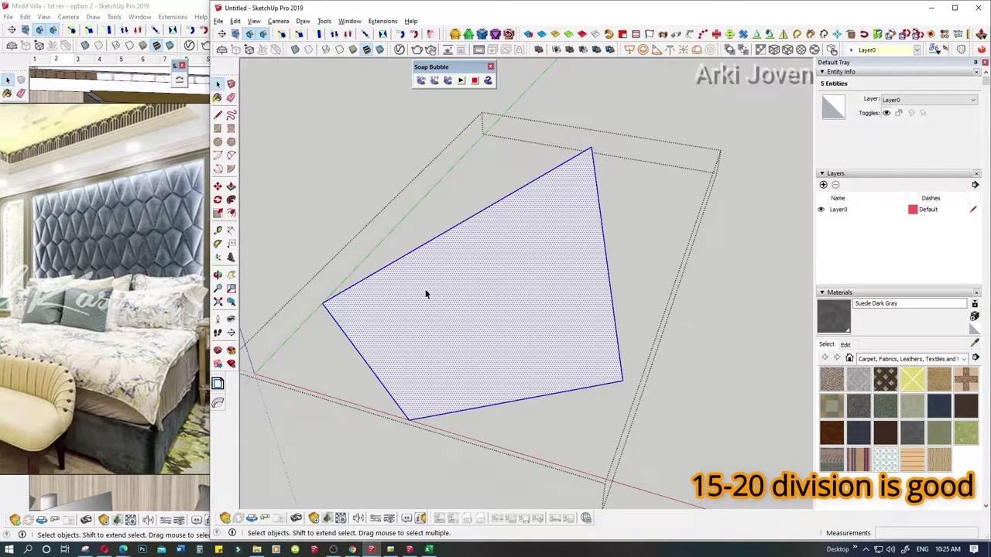
right_click(447, 291)
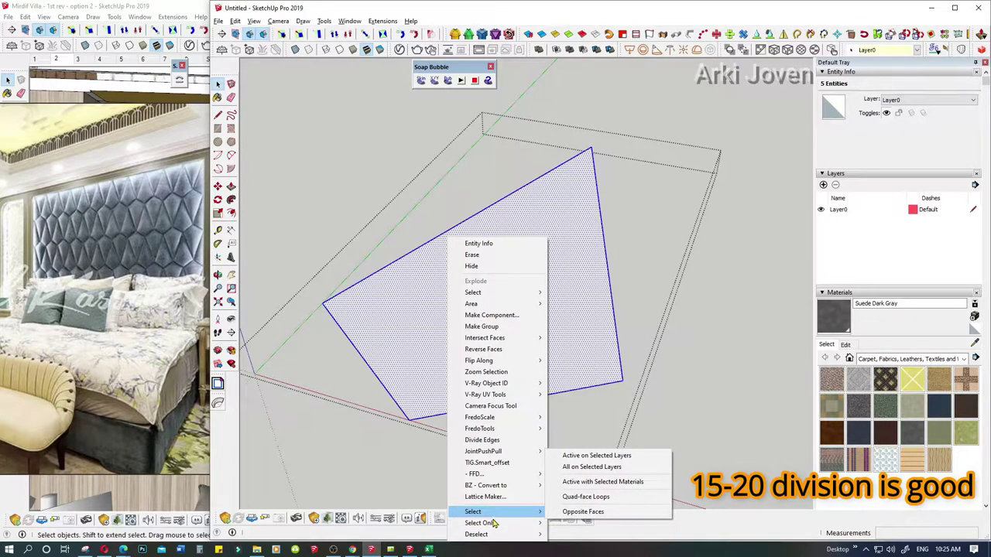
mouse_move(487, 523)
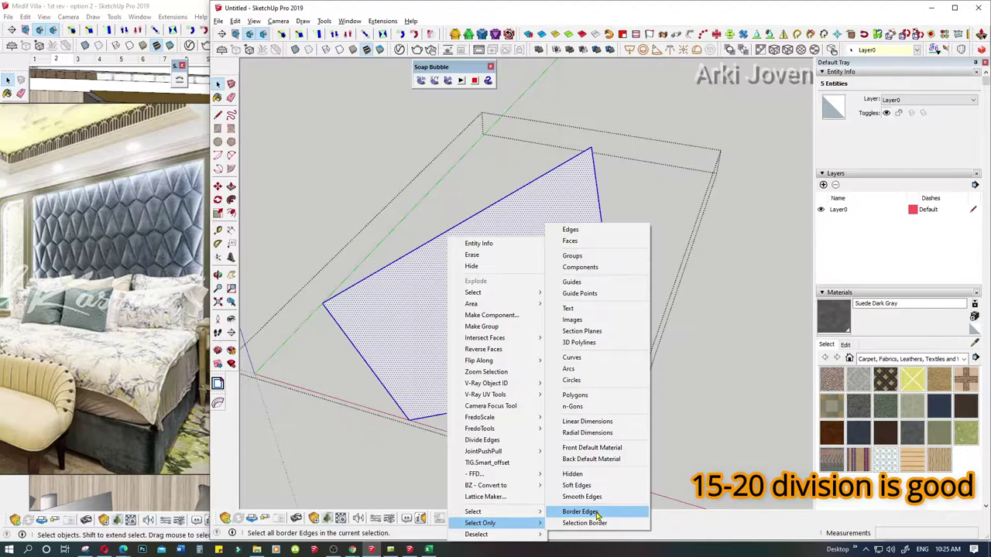
click(596, 230)
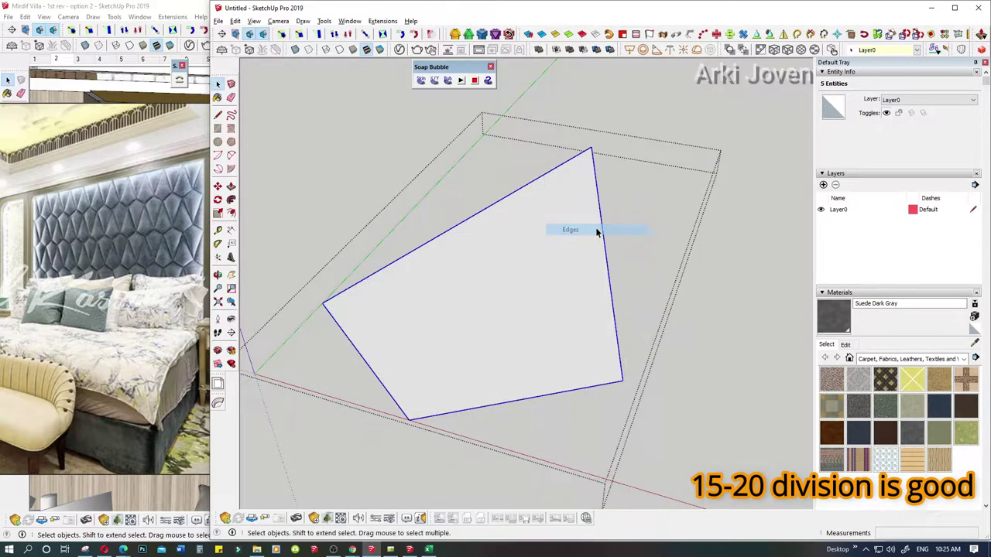
Step: Generate a 15-division soap-skin mesh over the selected border edges
click(420, 82)
text(15)
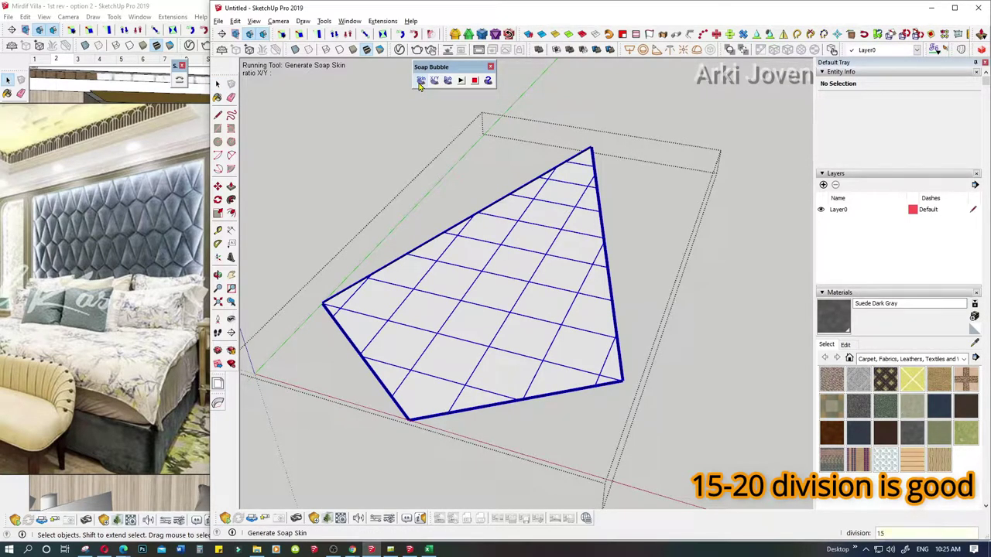
key(Return)
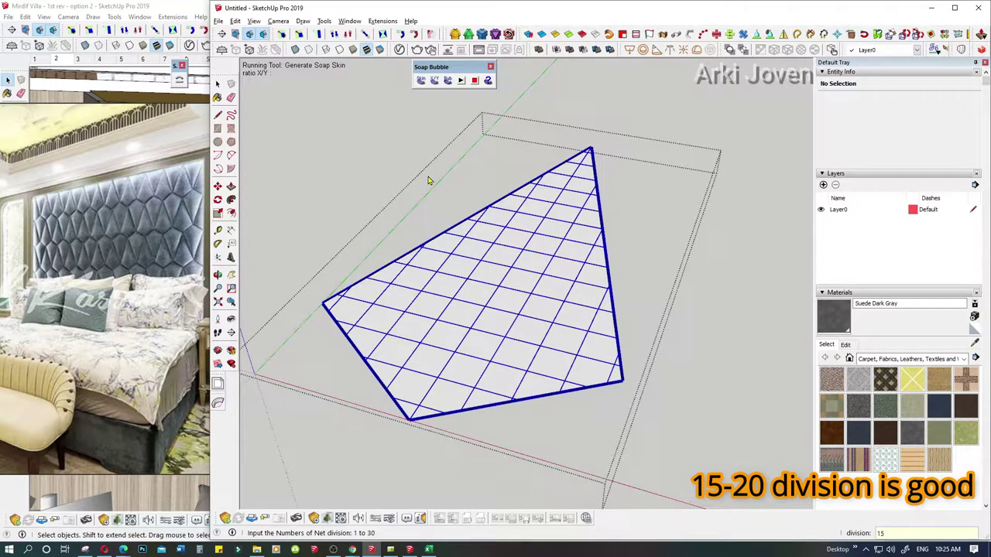
key(Return)
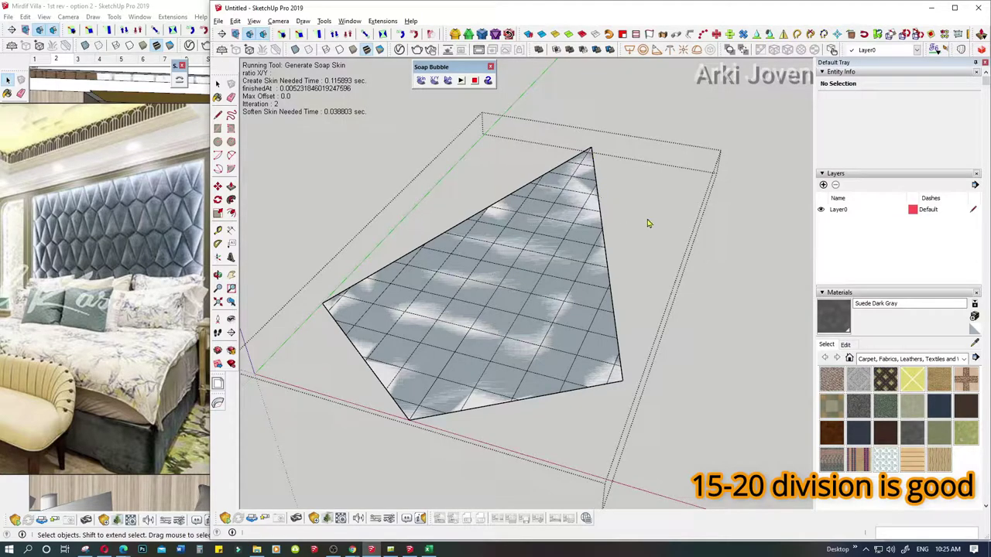
Step: Leave the mesh group, abandon a trial copy, and select the flat mesh group
click(605, 247)
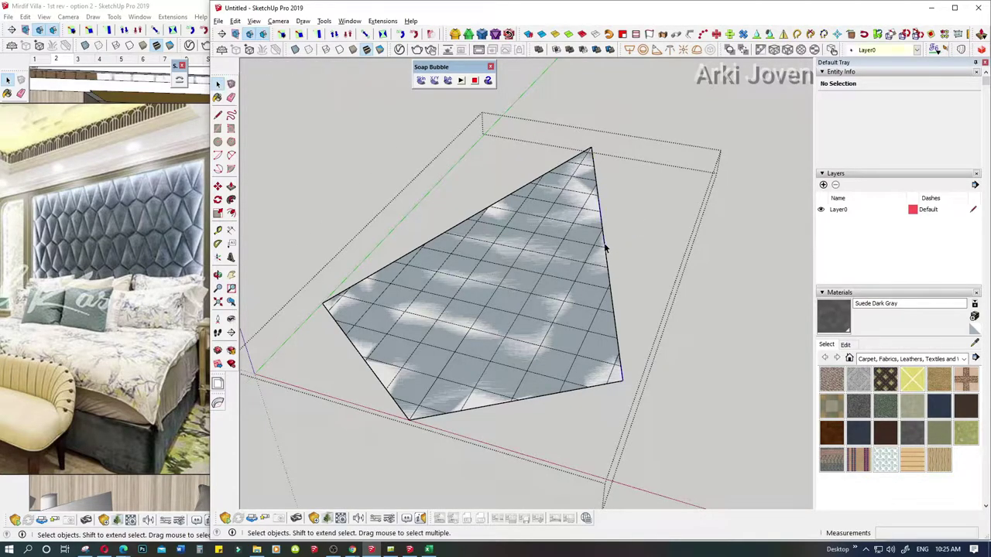
key(Escape)
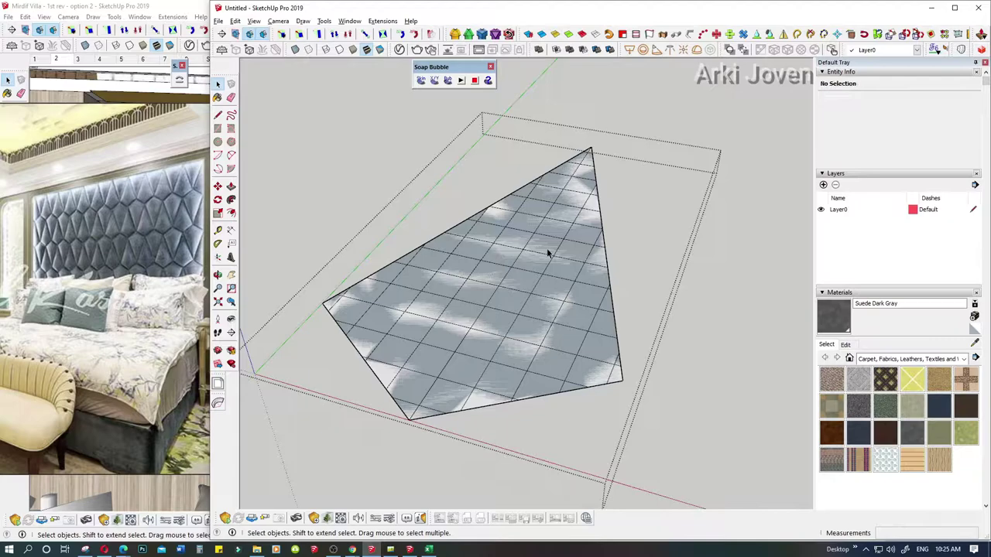
key(Escape)
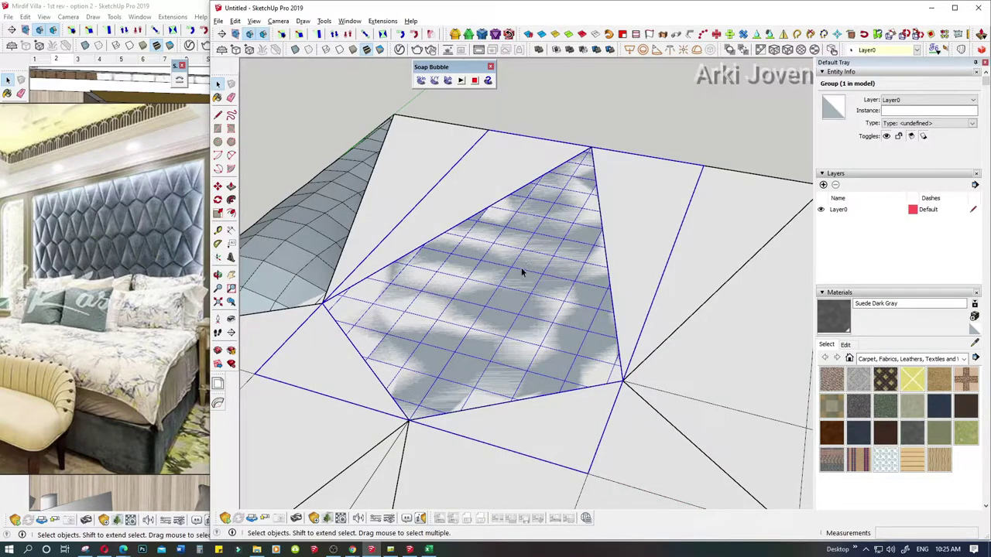
key(m)
click(519, 270)
key(ctrl)
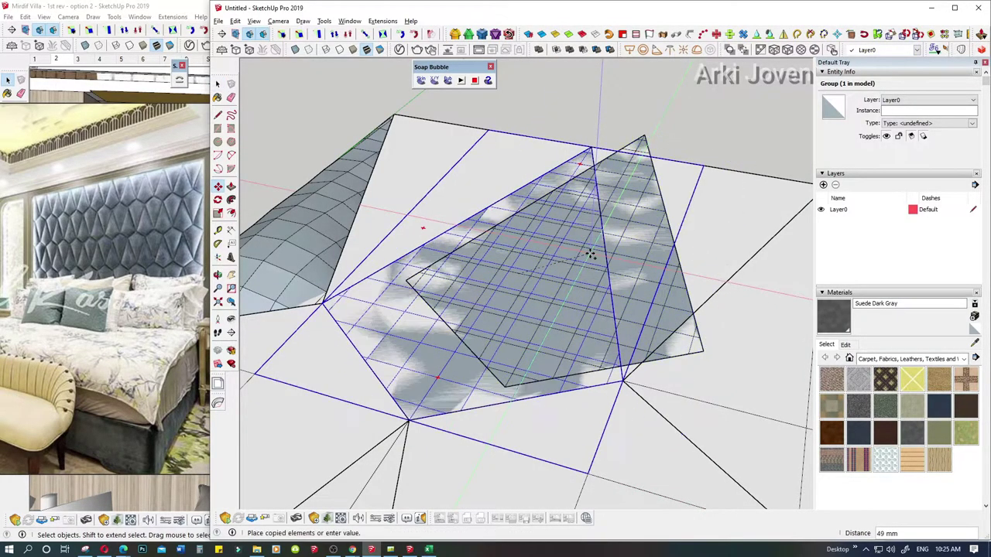
key(ctrl+z)
key(space)
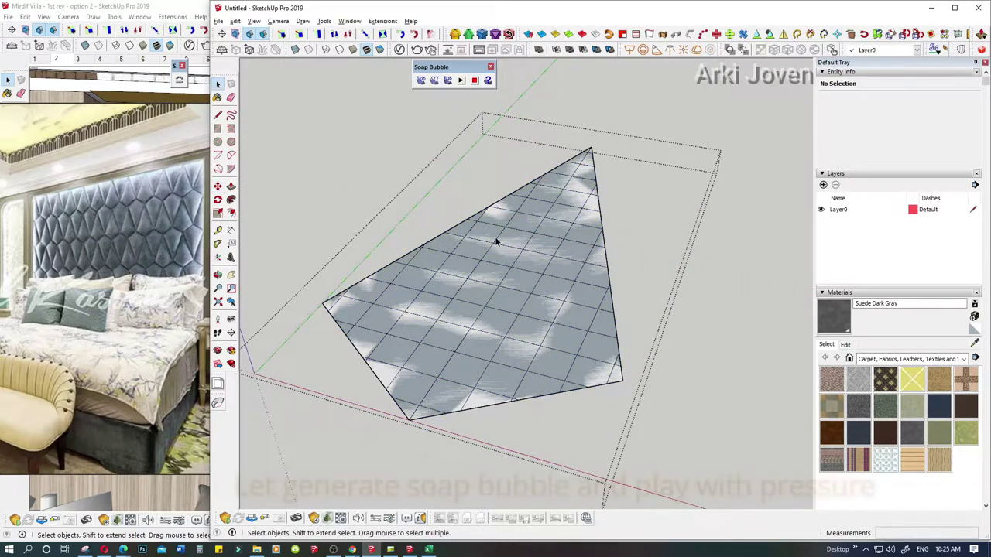
click(496, 243)
Step: Inflate the mesh as a soap bubble, trying pressures -2000, -1500, -1000, and settling on -800
click(447, 80)
text(-2000)
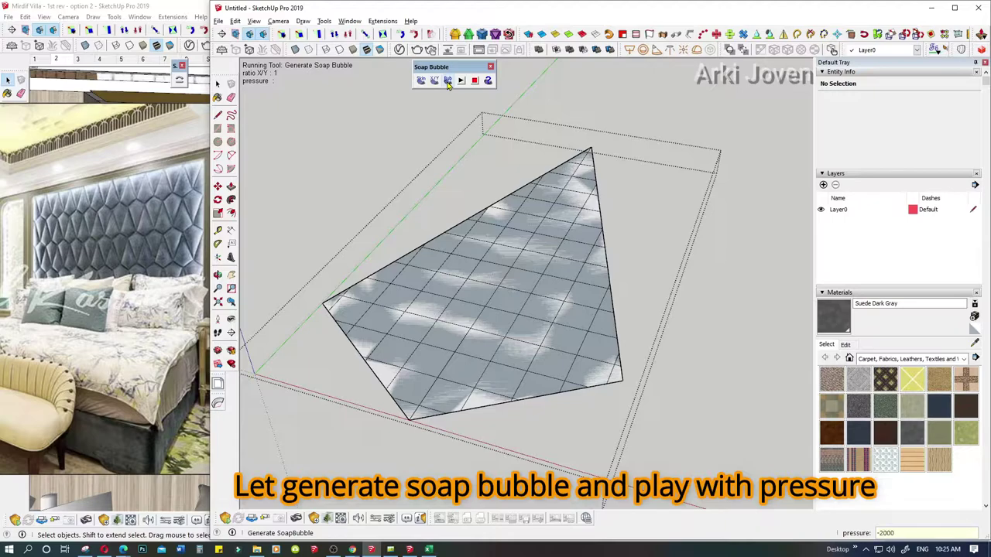
key(Return)
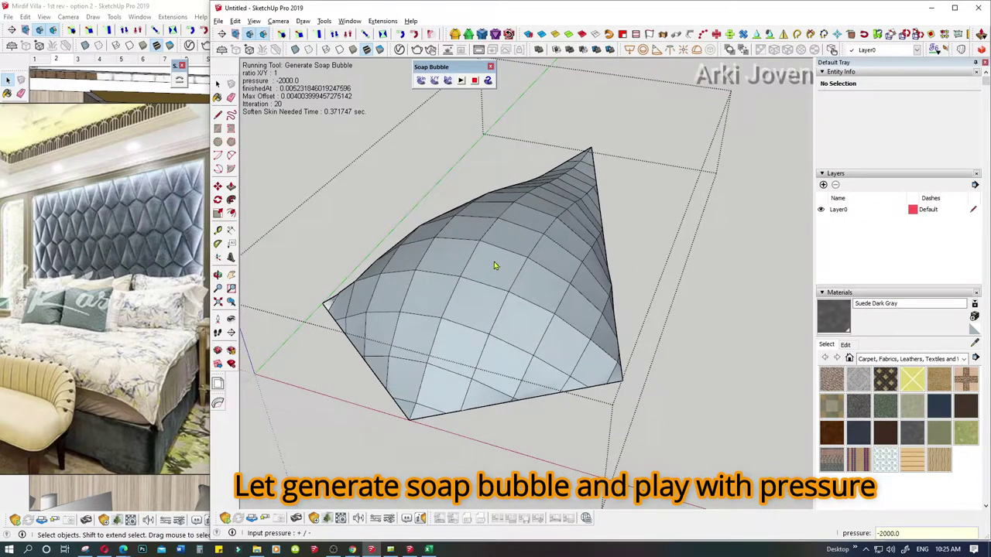
text(-15)
text(00)
key(Return)
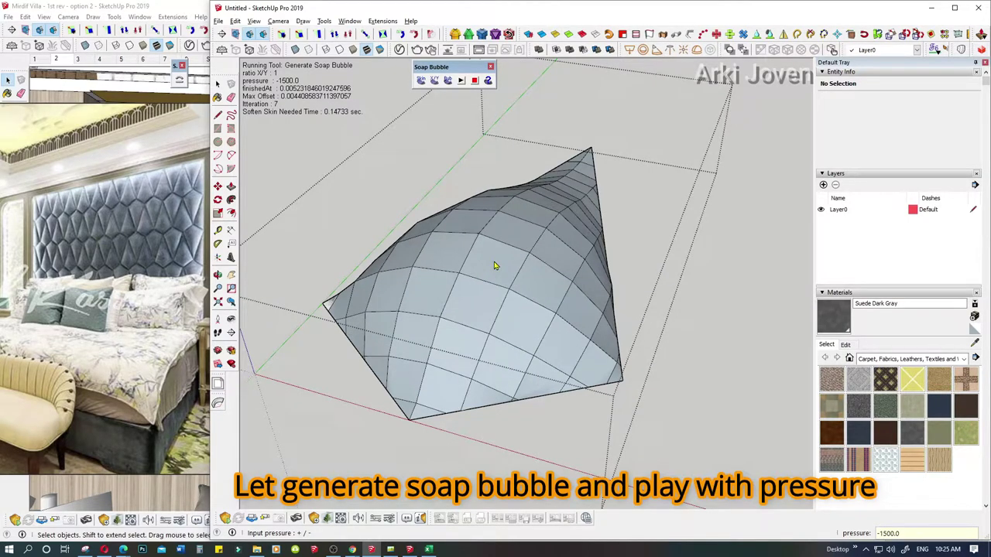
mouse_move(495, 265)
middle_down()
mouse_move(505, 290)
mouse_move(699, 186)
mouse_move(465, 310)
middle_up()
text(-)
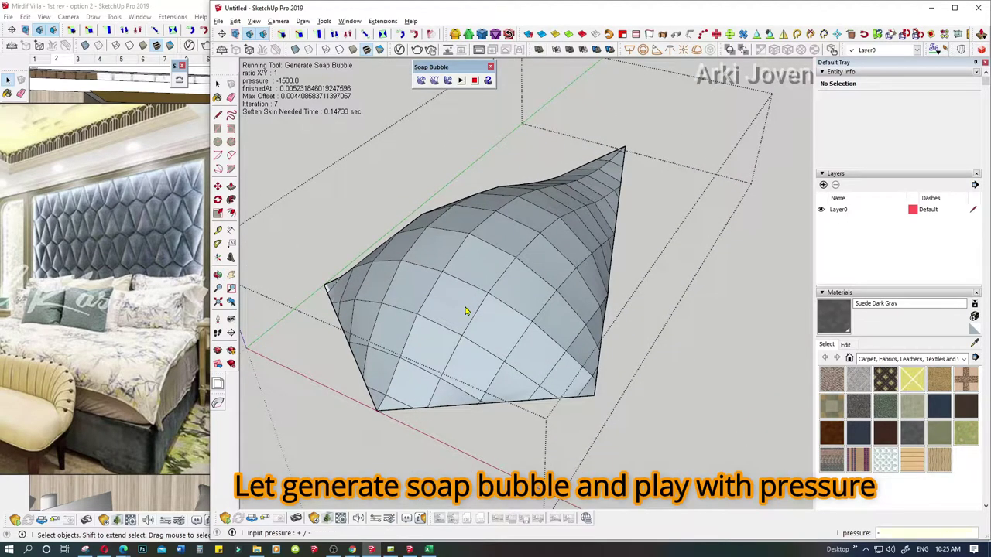
key(Return)
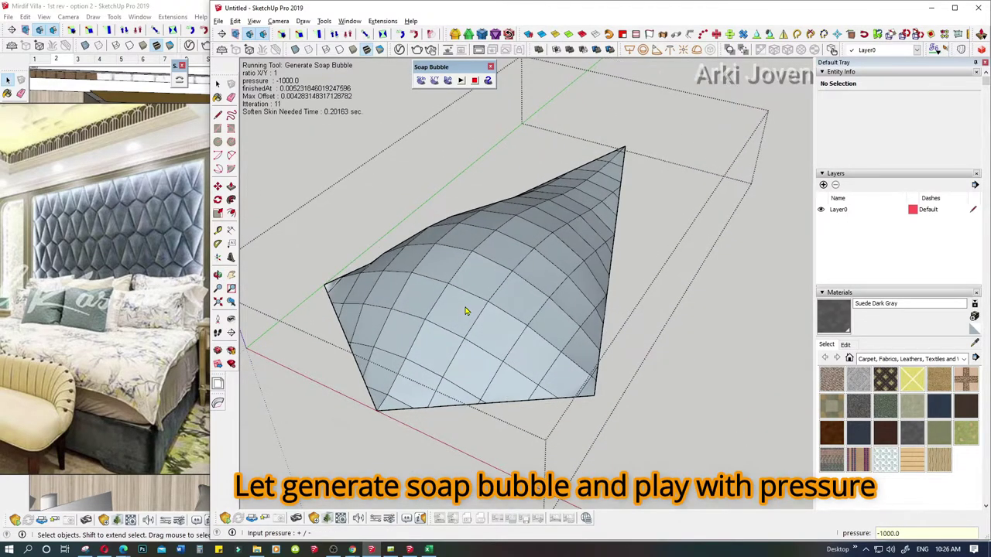
middle_drag(578, 370, 575, 338)
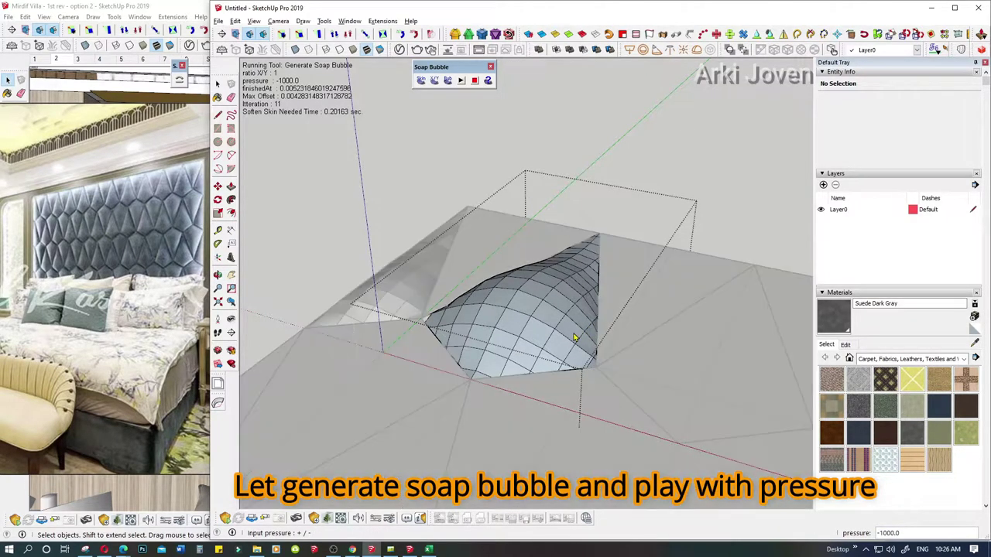
mouse_move(574, 338)
middle_down()
mouse_move(653, 182)
mouse_move(635, 244)
middle_up()
text(-800)
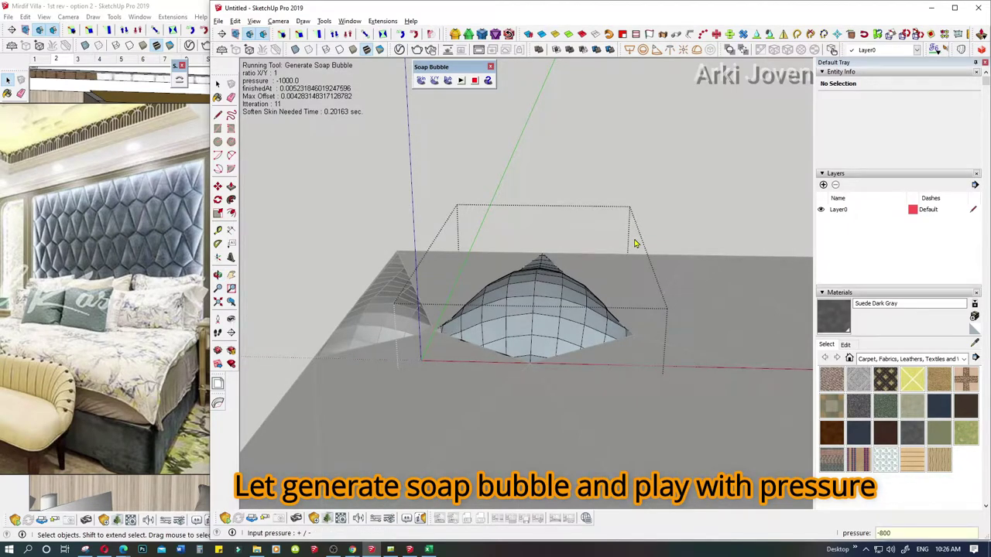
key(Return)
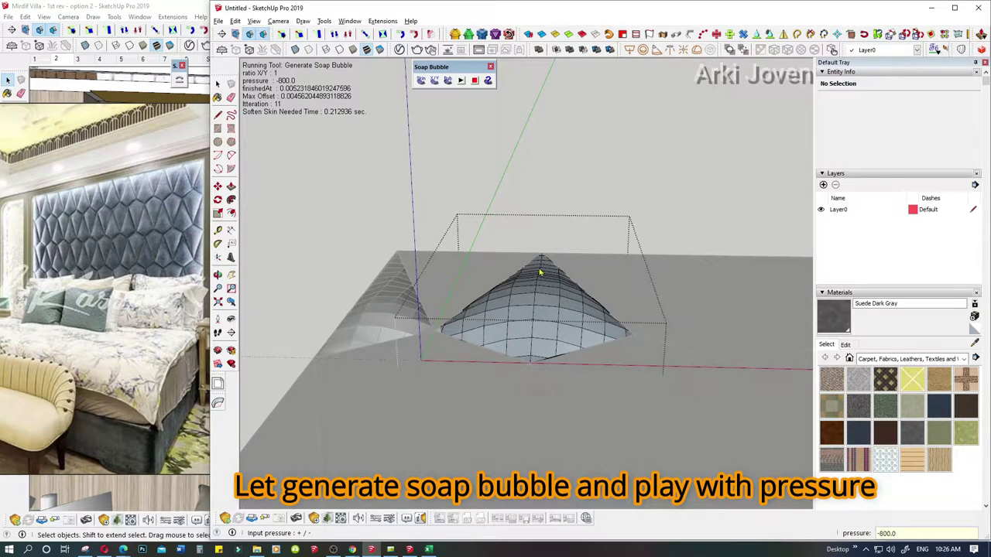
mouse_move(540, 272)
middle_down()
mouse_move(387, 239)
mouse_move(427, 258)
mouse_move(413, 252)
mouse_move(426, 353)
mouse_move(442, 260)
mouse_move(543, 303)
mouse_move(606, 199)
middle_up()
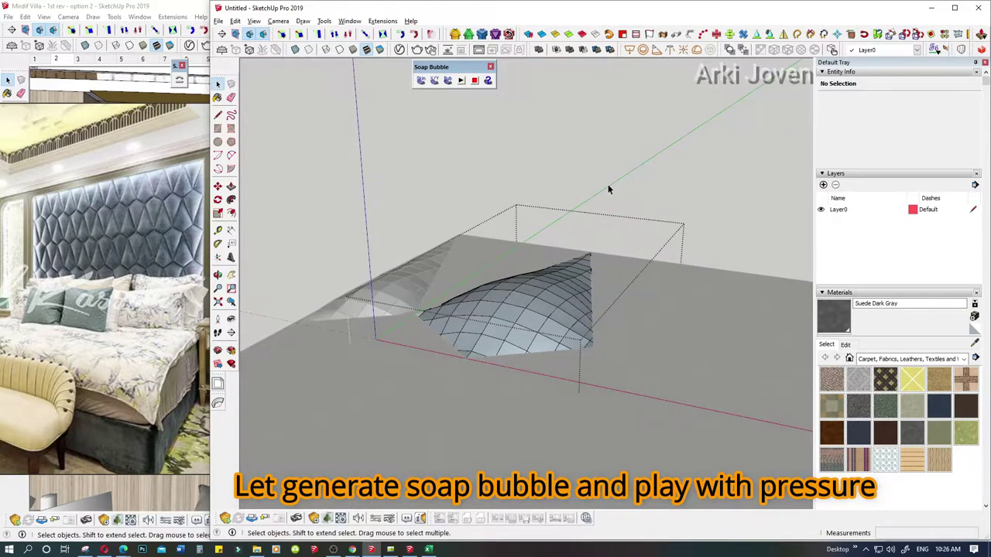
Step: Delete the leftover left bubble group and zoom in on the remaining diamond cushion
scroll(533, 255, up, 5)
mouse_move(533, 254)
middle_down()
mouse_move(614, 395)
mouse_move(572, 302)
middle_up()
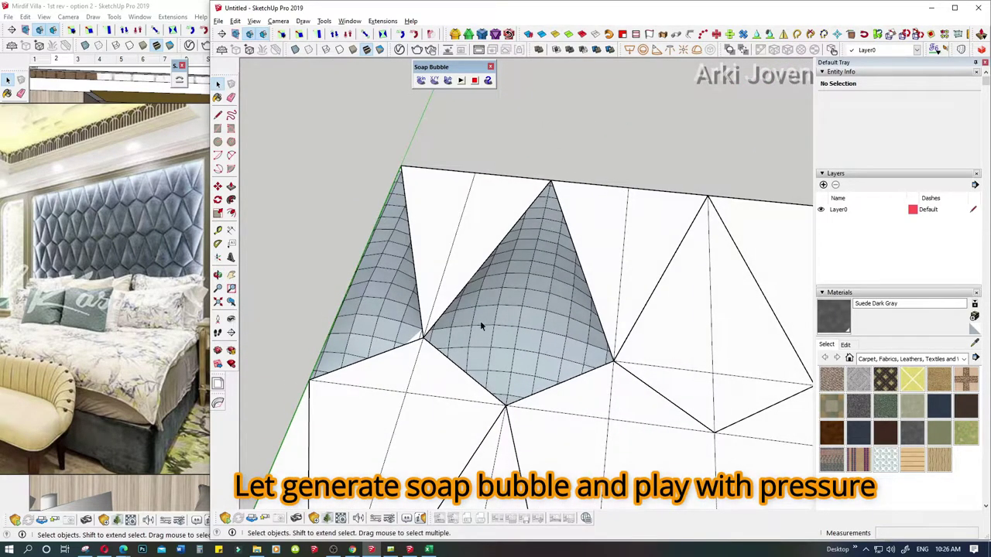
mouse_move(480, 327)
middle_down()
mouse_move(571, 283)
mouse_move(568, 224)
mouse_move(560, 376)
mouse_move(611, 331)
mouse_move(678, 230)
mouse_move(499, 324)
mouse_move(498, 221)
mouse_move(561, 222)
mouse_move(582, 253)
mouse_move(527, 332)
mouse_move(460, 312)
mouse_move(474, 335)
mouse_move(464, 345)
middle_up()
click(410, 307)
key(Delete)
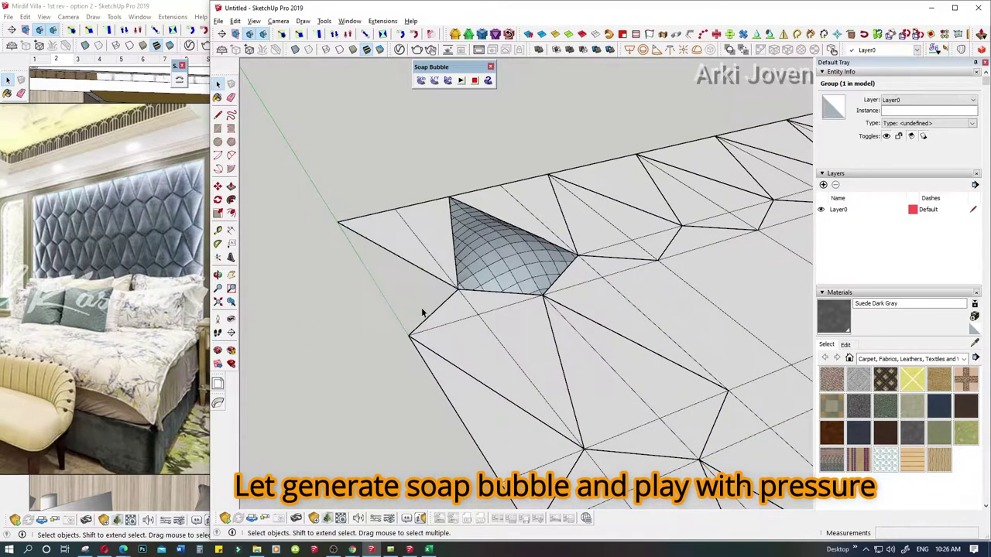
scroll(411, 305, up, 2)
scroll(411, 305, up, 2)
scroll(405, 309, up, 2)
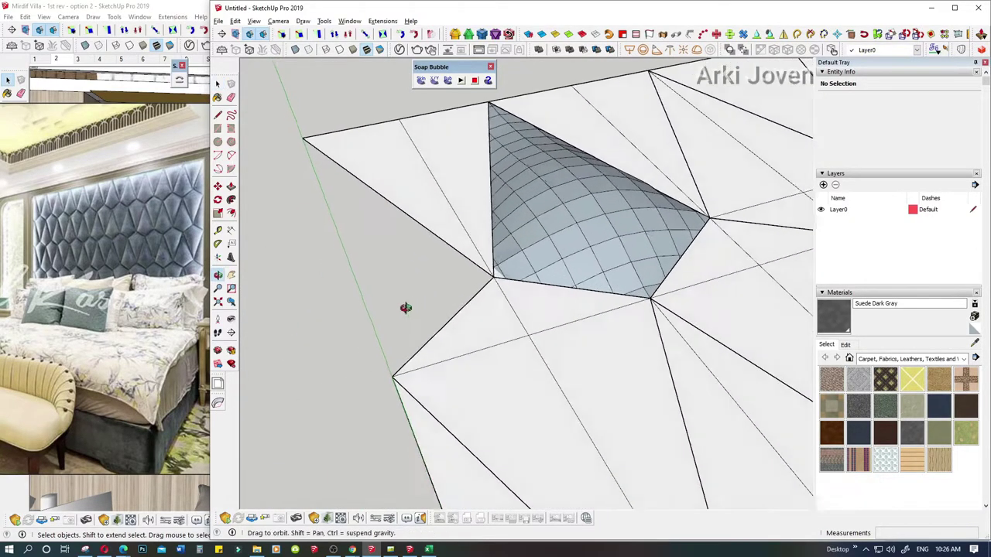
scroll(349, 338, up, 2)
Step: Draw a line from the left edge vertex to the top-left corner to close off the side triangle
key(l)
click(349, 364)
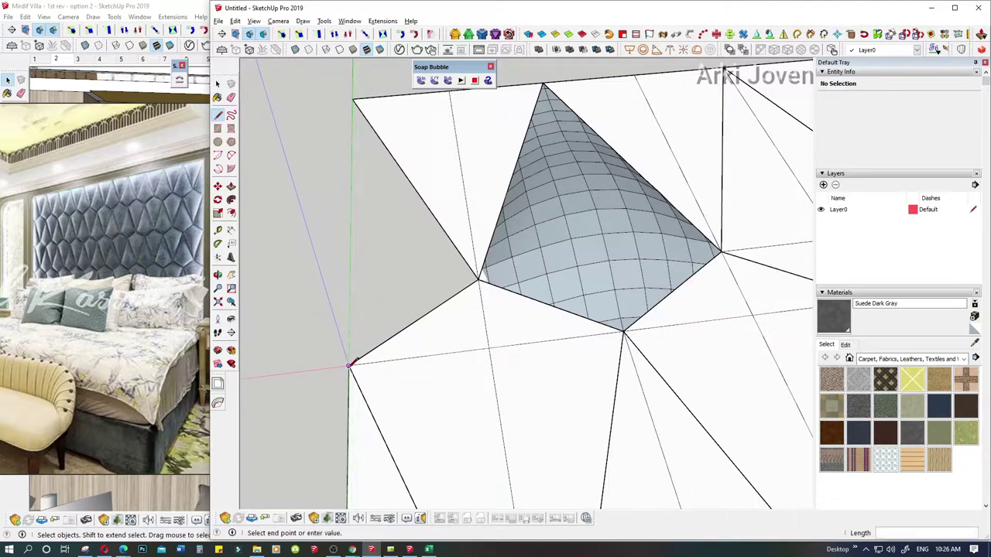
click(353, 99)
key(space)
click(390, 284)
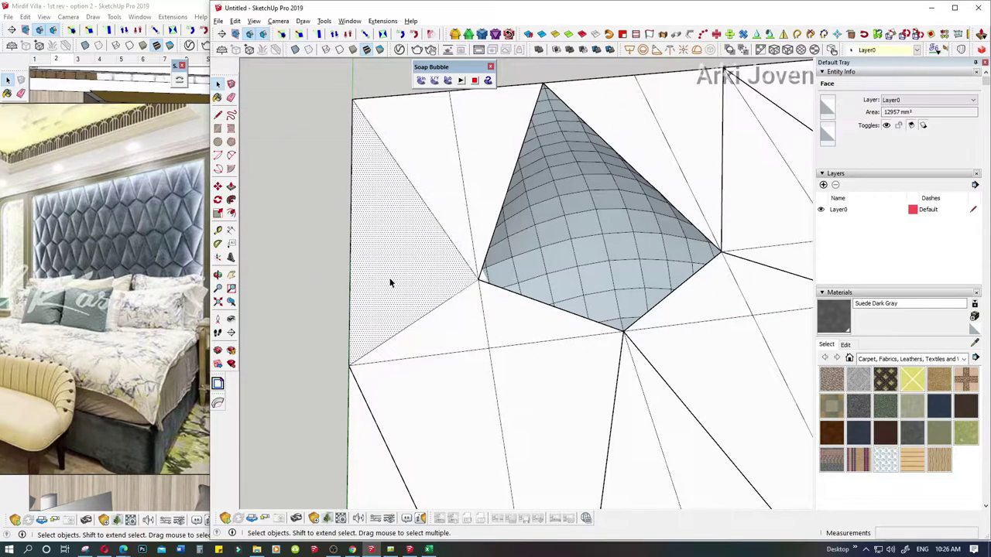
Step: Keep only the triangle's three edges selected and isolate it, hiding the rest of the wall
right_click(390, 283)
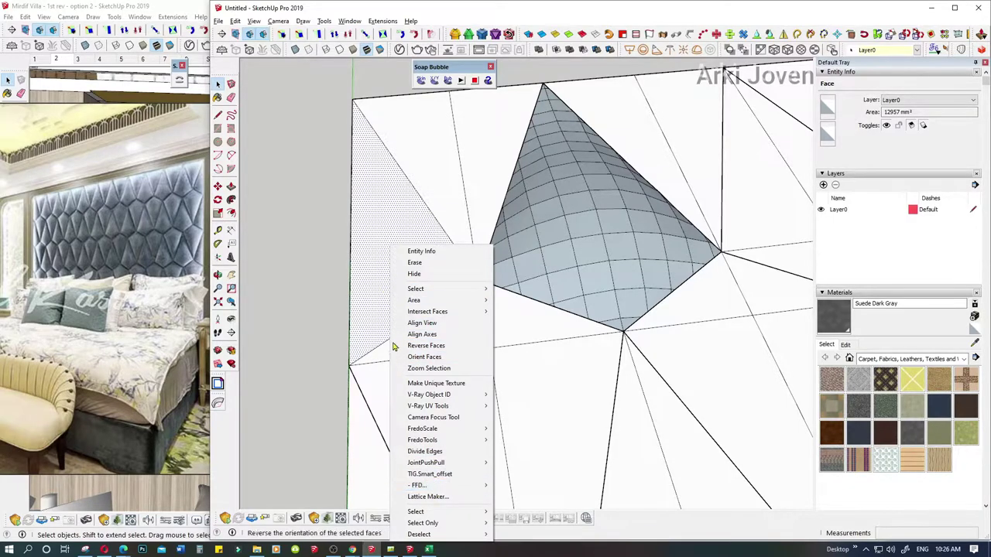
click(385, 211)
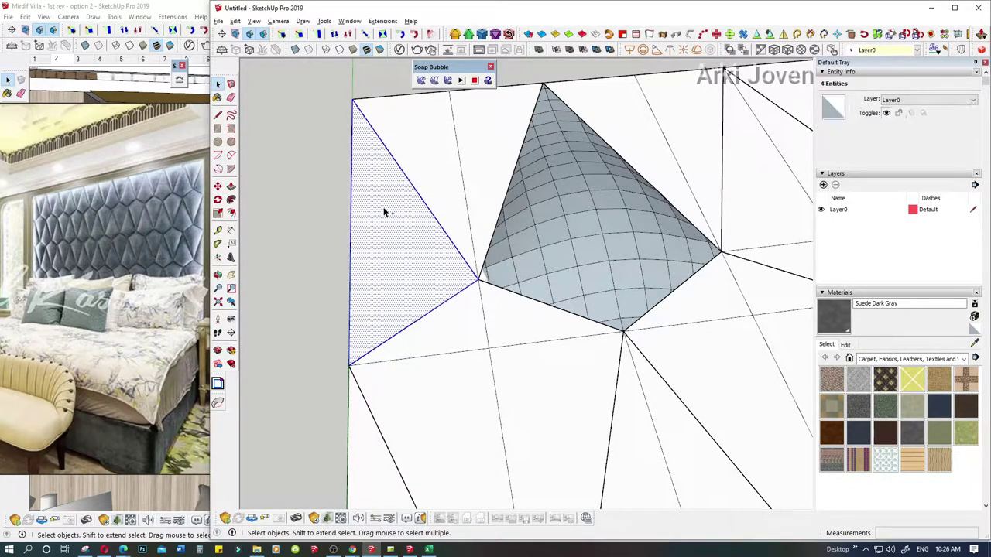
double_click(391, 230)
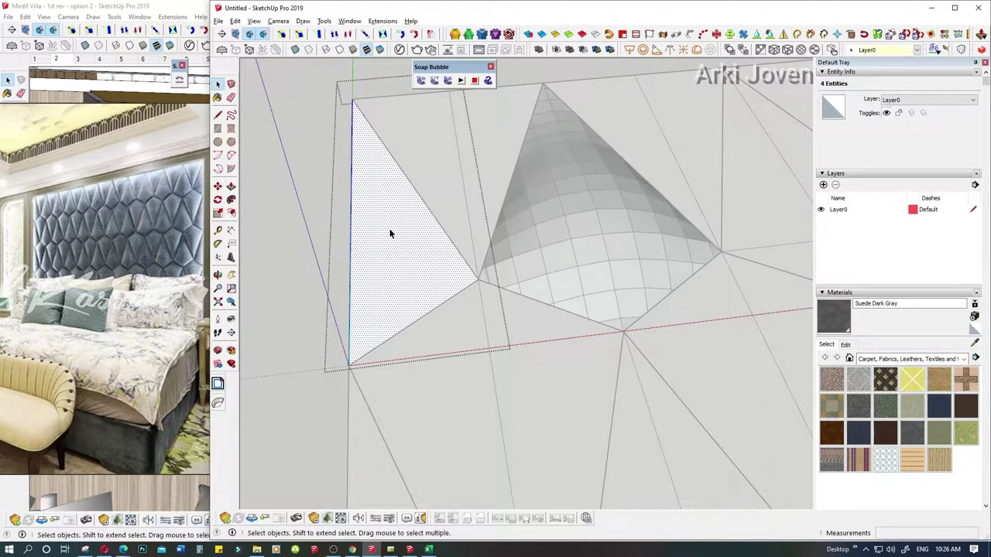
right_click(390, 233)
mouse_move(422, 515)
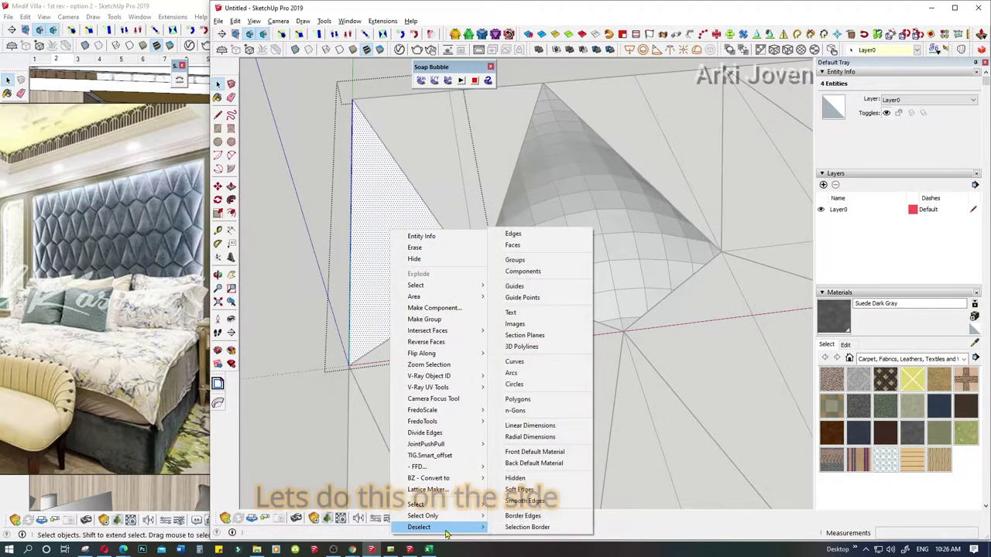
click(596, 218)
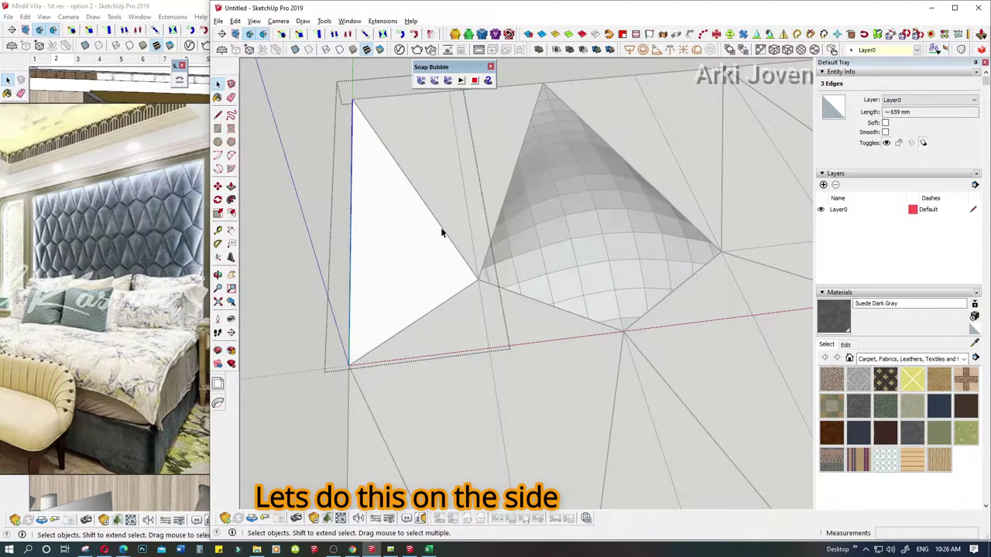
key(shift+h)
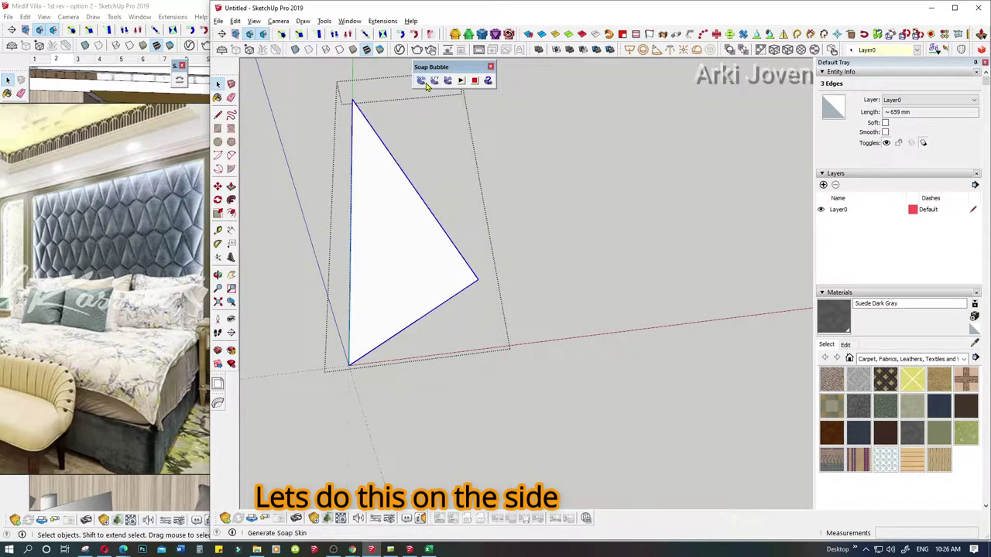
Step: Cover the side triangle with a 15-division soap-skin mesh and begin Soap Bubble inflation
click(421, 81)
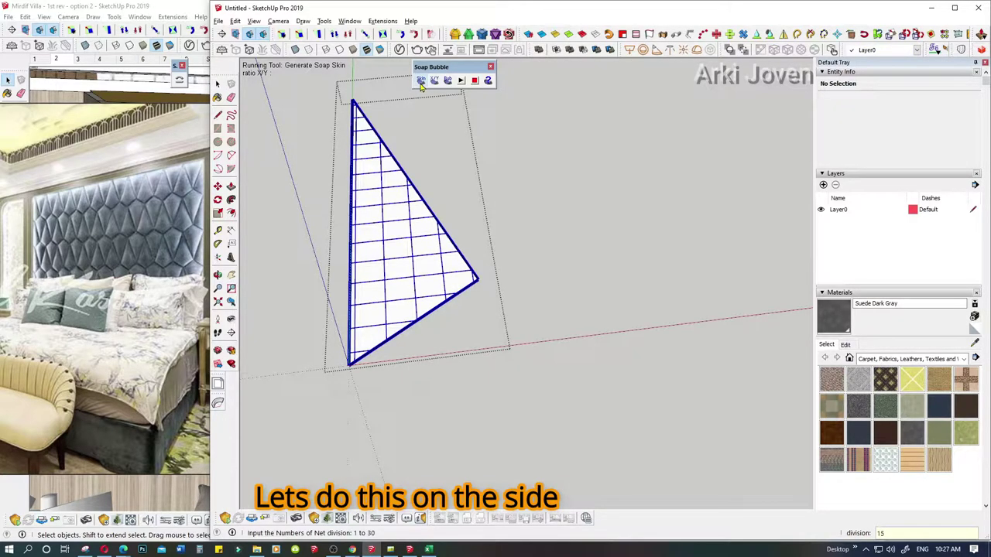
key(Return)
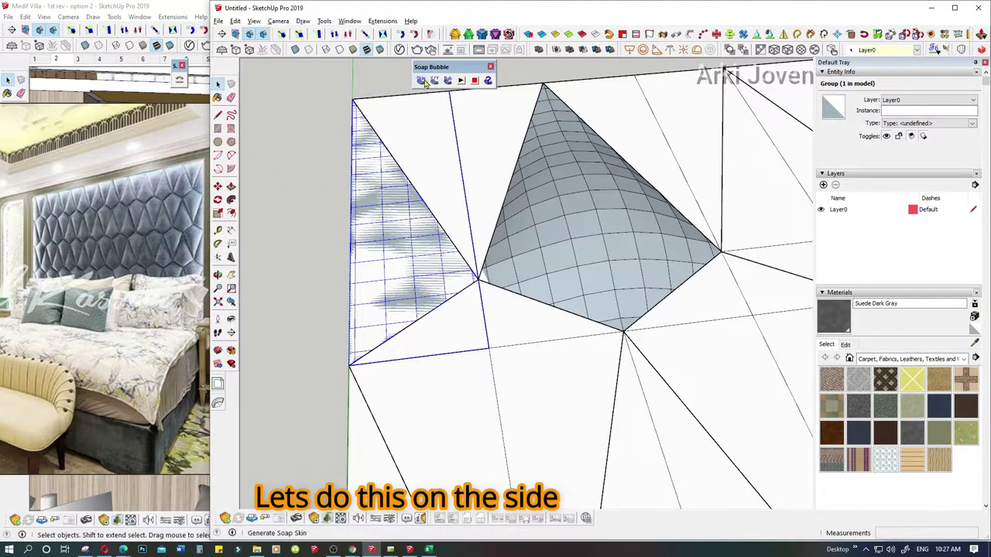
click(448, 80)
text(-1000)
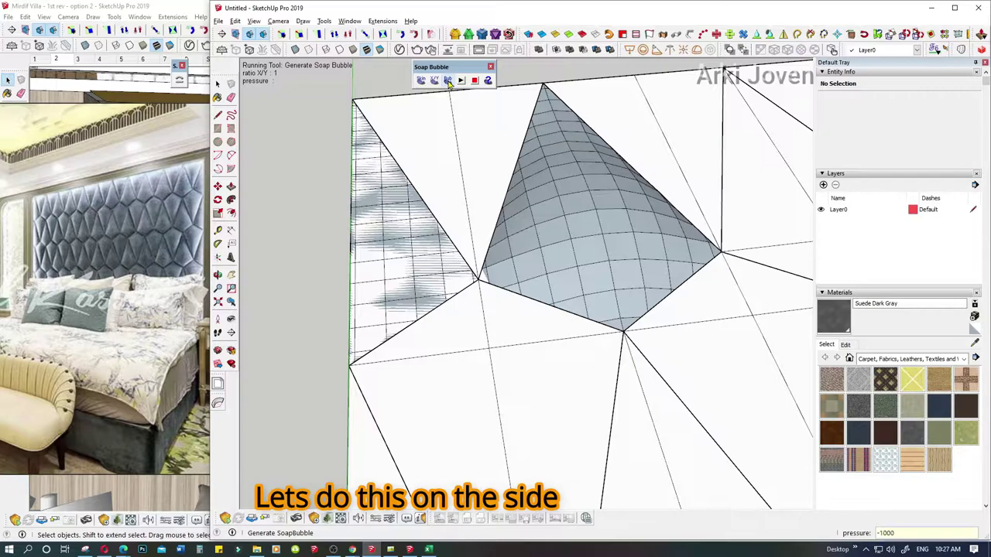
Step: Confirm pressure -1000, then reselect the triangle group and retry the bubble inflation twice
key(Return)
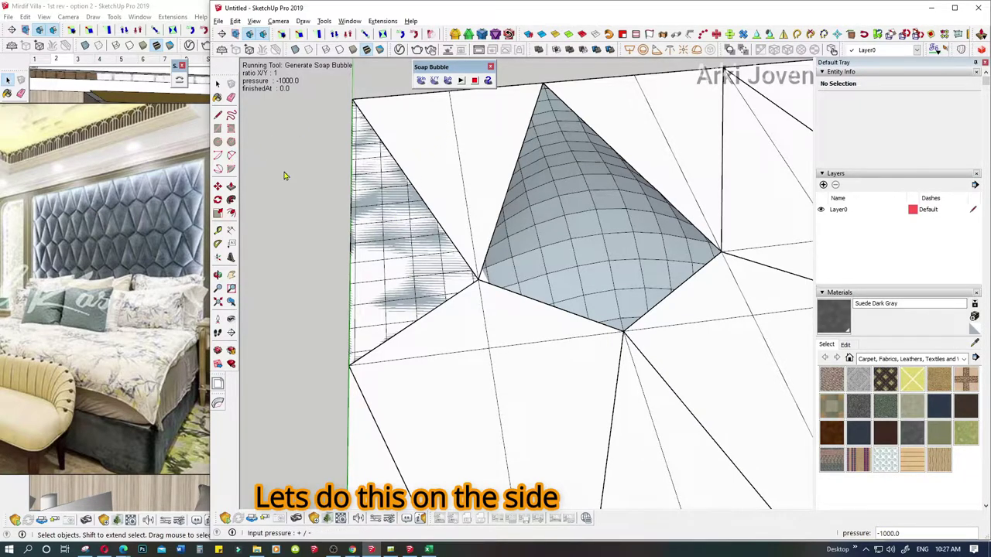
mouse_move(284, 175)
middle_down()
mouse_move(320, 127)
mouse_move(412, 231)
middle_up()
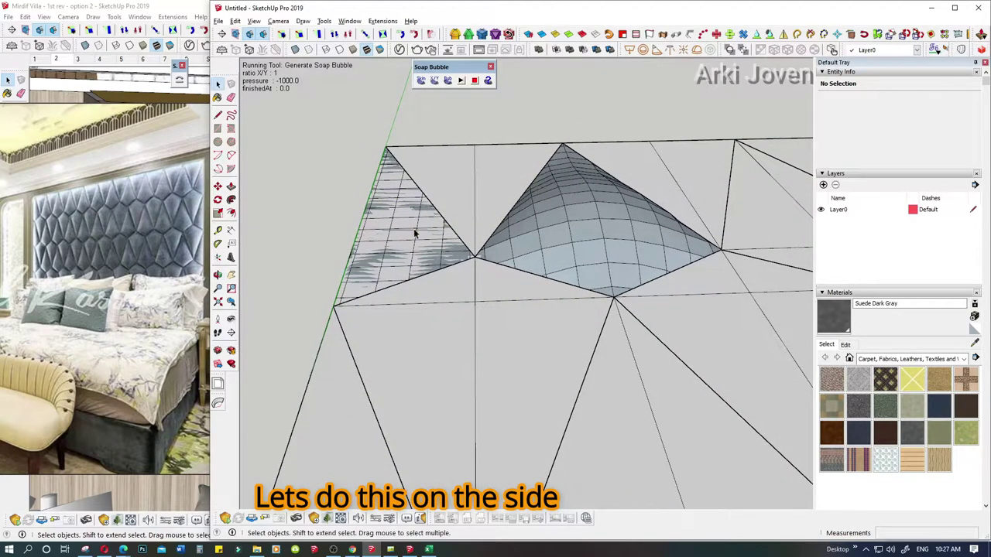
click(412, 232)
click(437, 81)
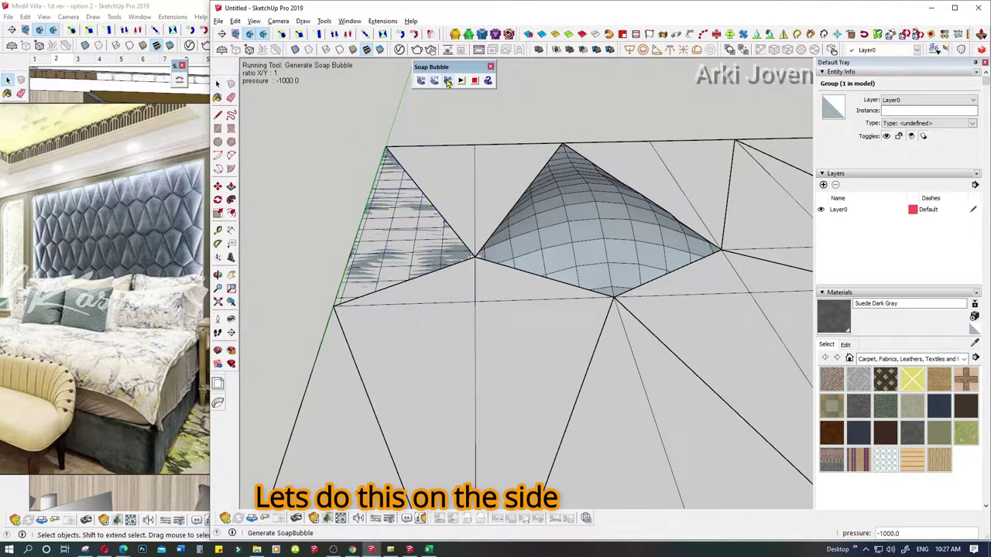
key(space)
click(414, 218)
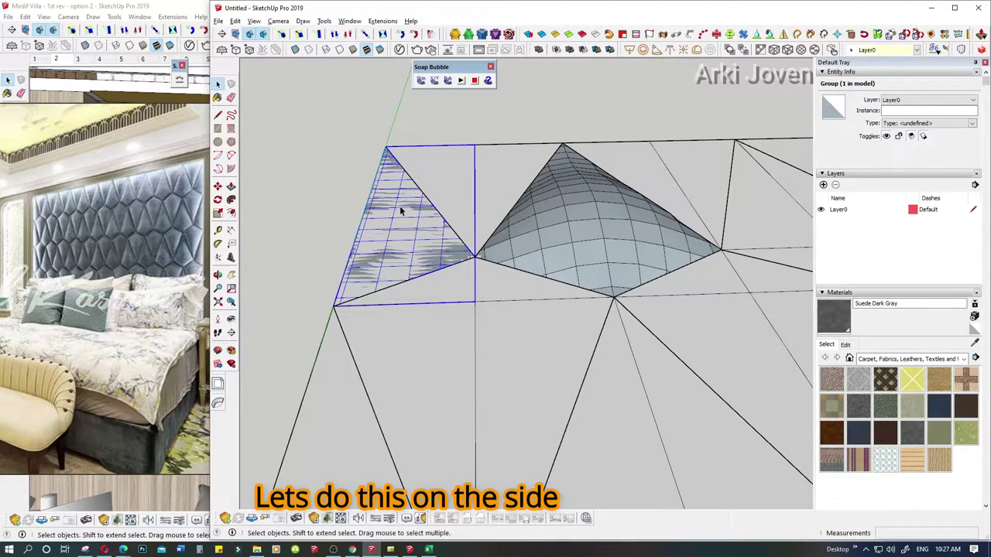
click(447, 81)
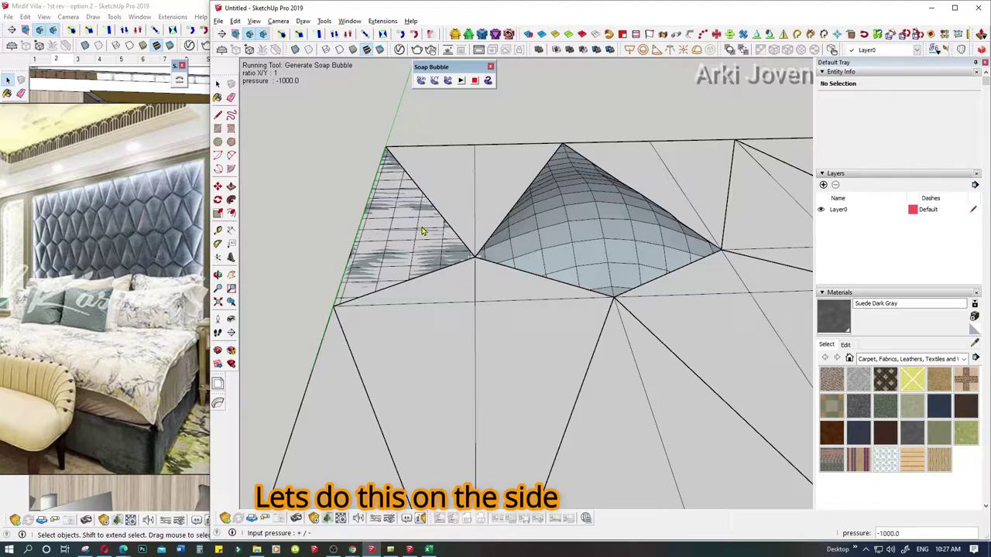
key(space)
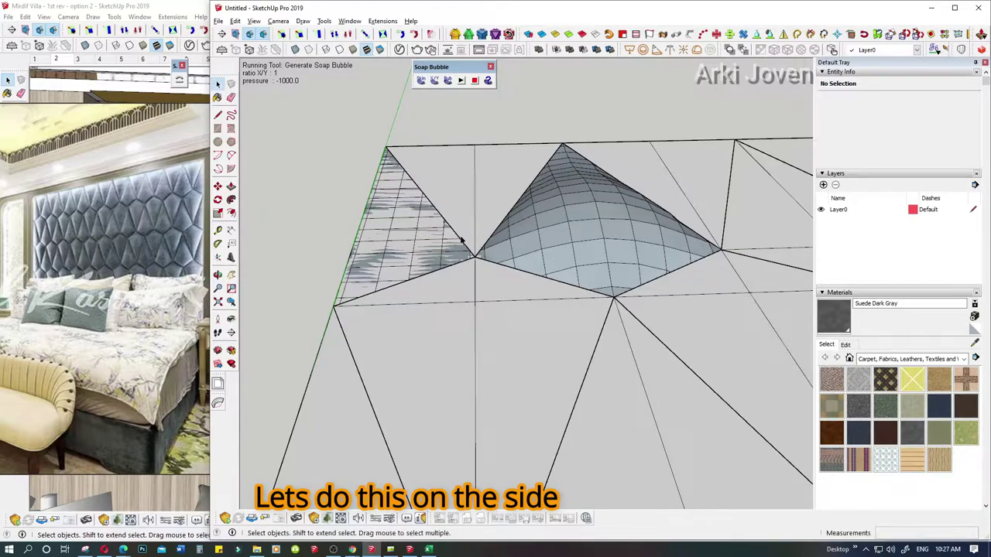
Step: Open the triangle group and inflate its mesh into a puffy bubble at pressure -2000
click(418, 426)
click(408, 265)
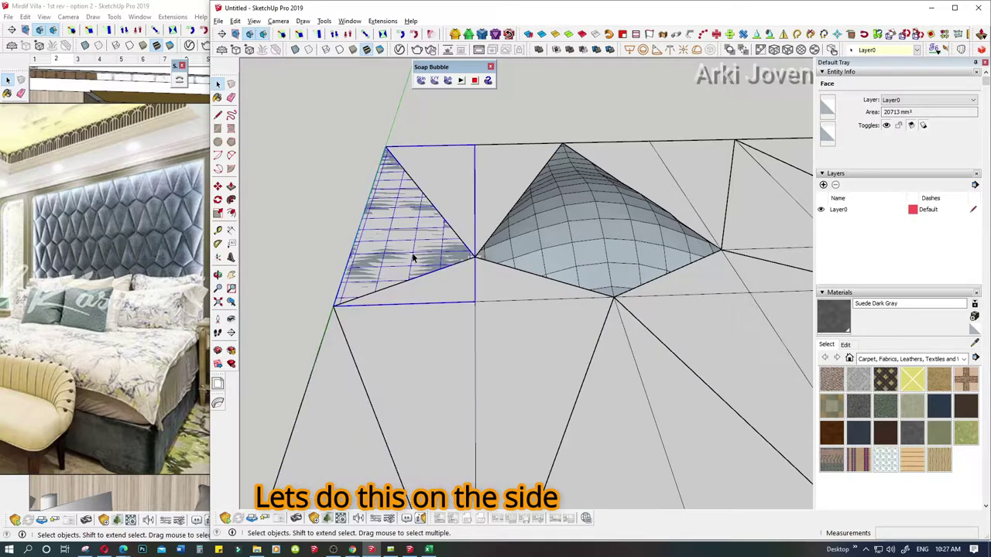
double_click(412, 258)
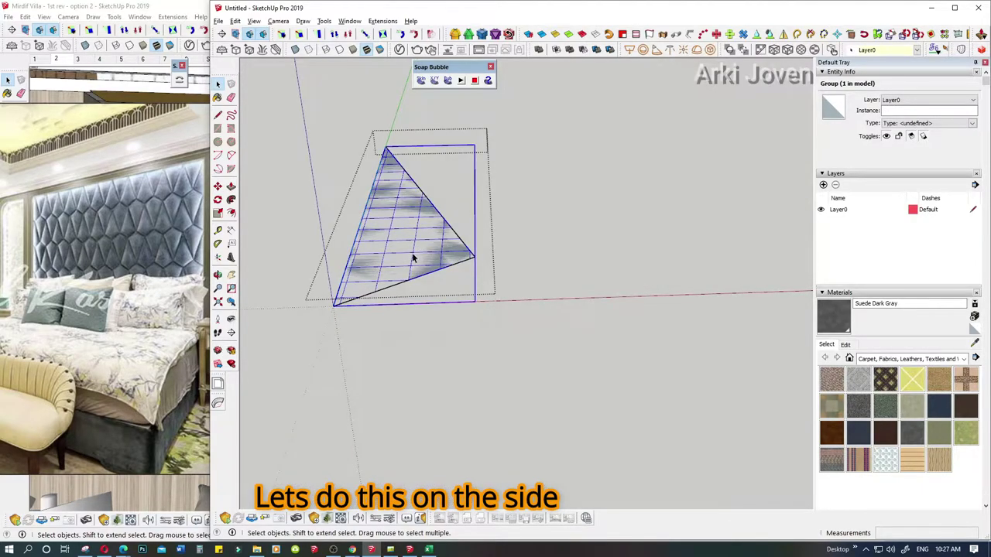
click(447, 80)
text(-1000)
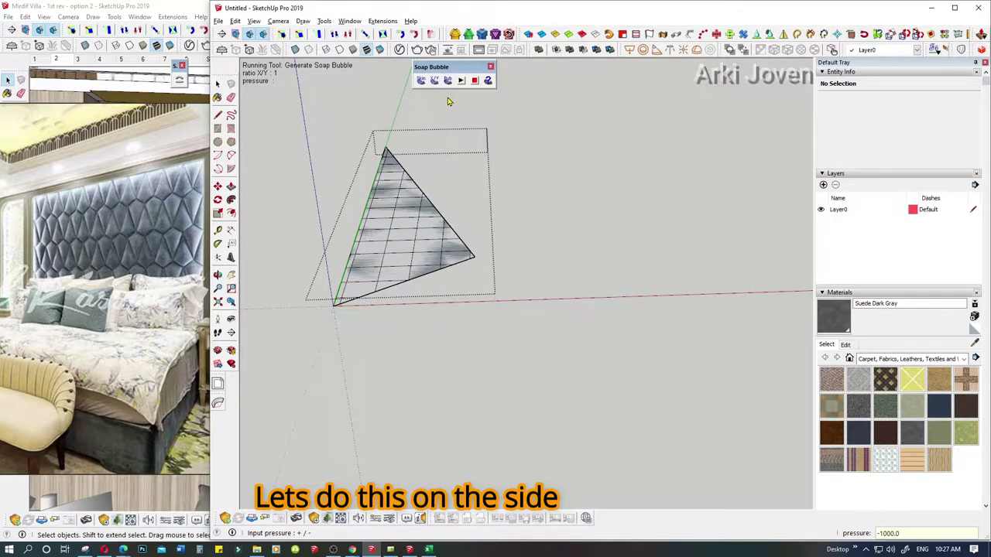
key(Return)
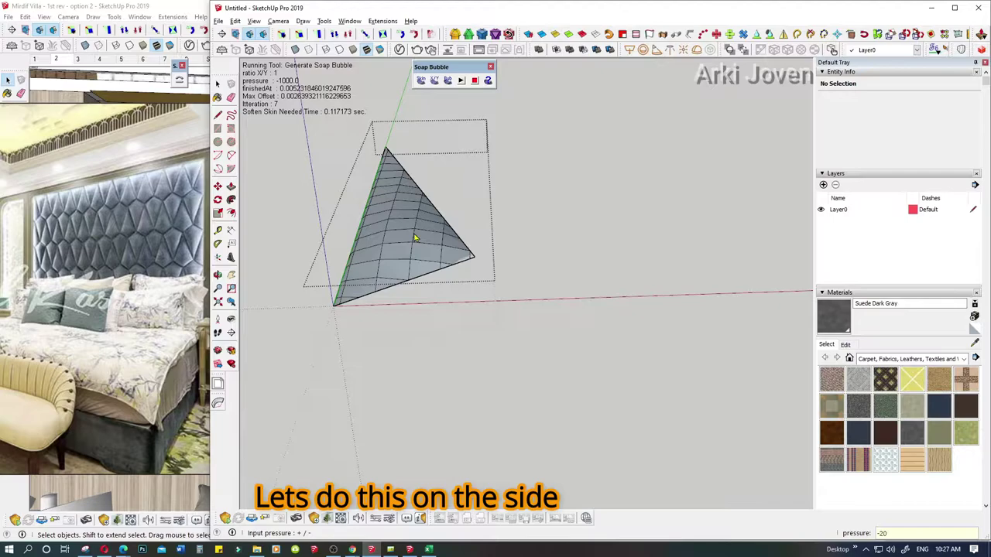
key(Return)
mouse_move(414, 239)
middle_down()
mouse_move(478, 224)
mouse_move(610, 144)
mouse_move(548, 309)
mouse_move(500, 350)
mouse_move(496, 148)
mouse_move(465, 319)
middle_up()
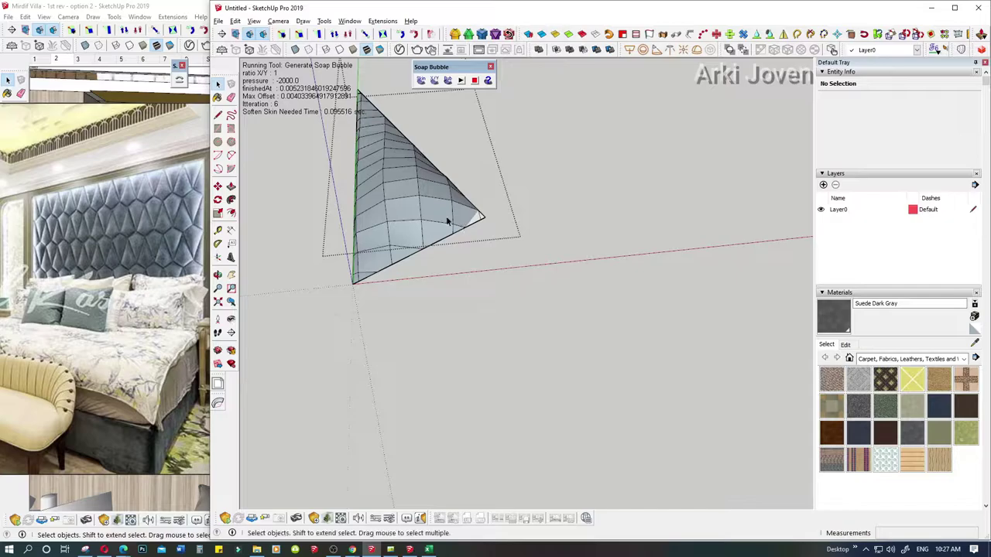
scroll(441, 222, up, 5)
mouse_move(436, 214)
middle_down()
mouse_move(449, 255)
mouse_move(477, 270)
mouse_move(526, 232)
mouse_move(442, 106)
mouse_move(421, 217)
mouse_move(438, 288)
mouse_move(475, 265)
mouse_move(406, 257)
middle_up()
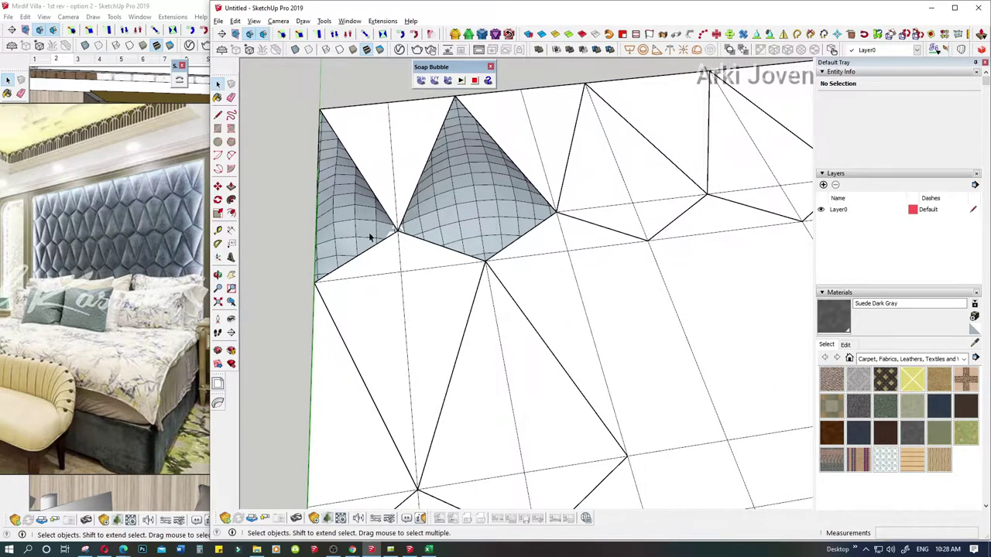
Step: Reverse the side bubble's faces, smooth it with AMS Smooth, and make it a component
double_click(370, 237)
click(370, 238)
double_click(370, 238)
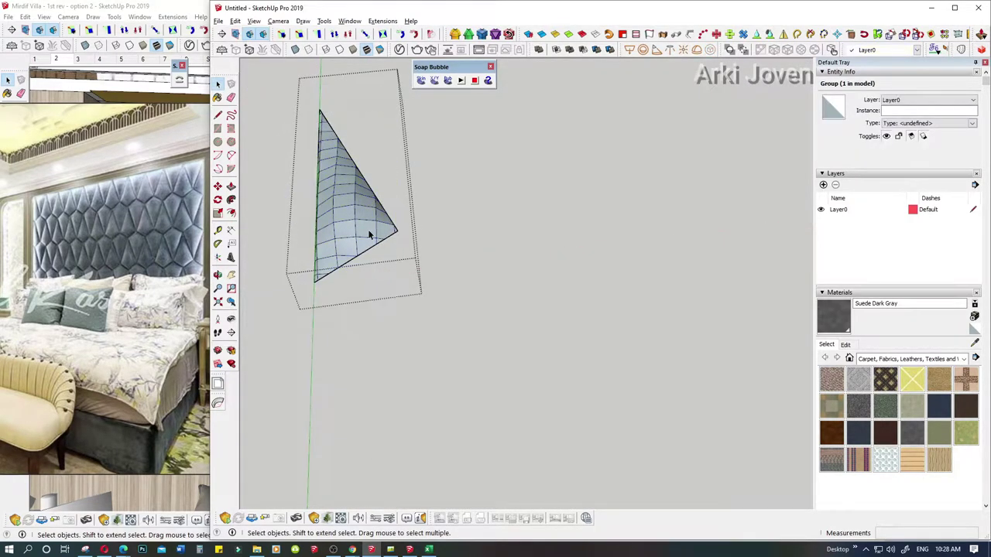
triple_click(370, 237)
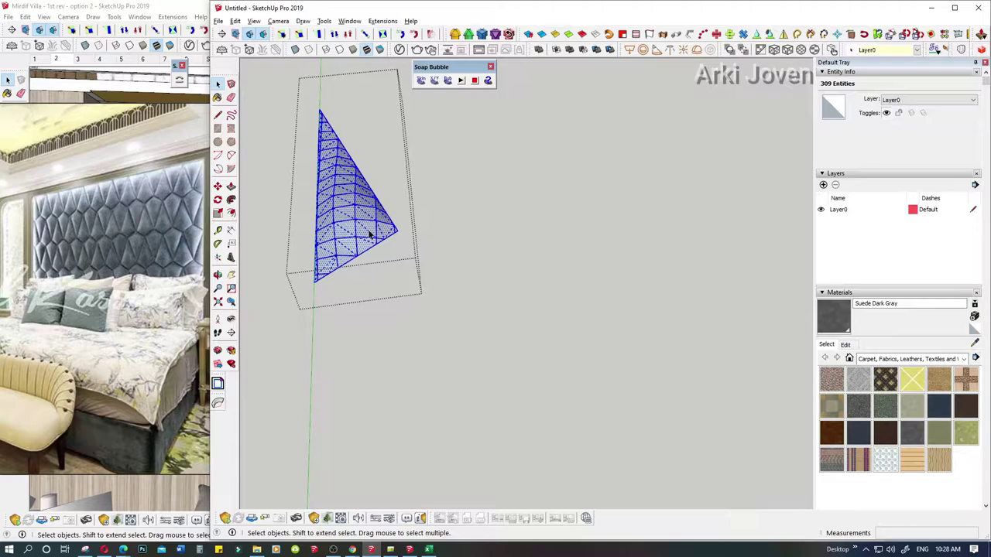
right_click(369, 233)
click(419, 341)
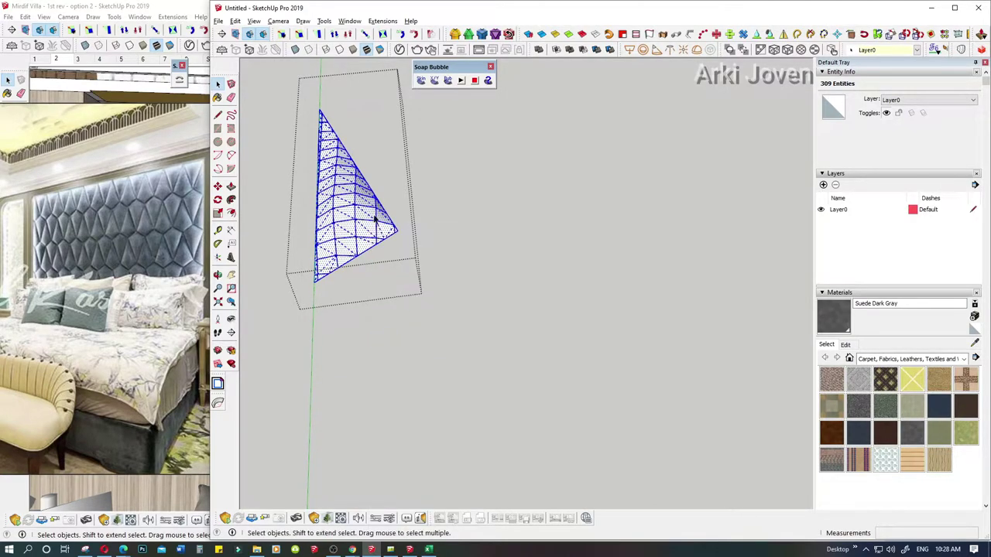
click(542, 39)
click(397, 291)
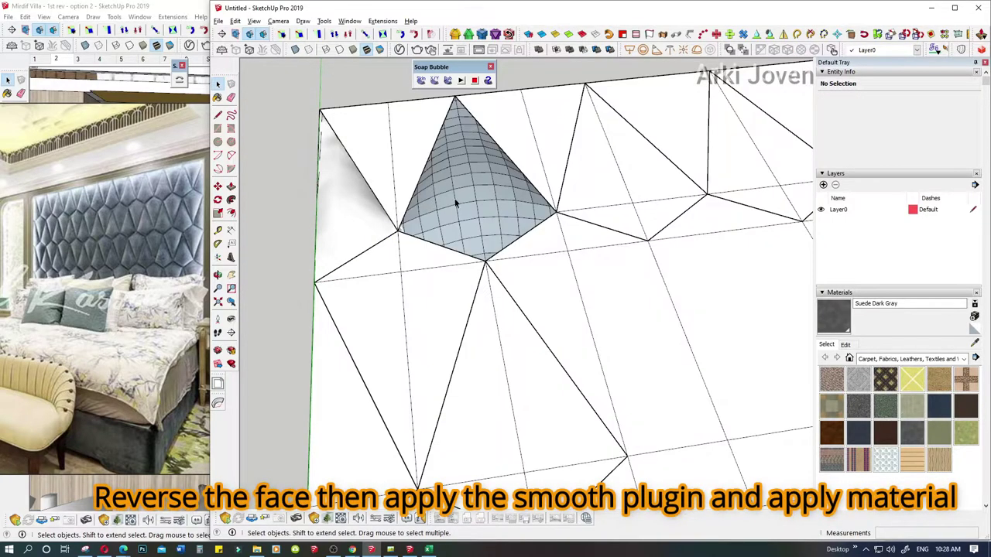
click(457, 202)
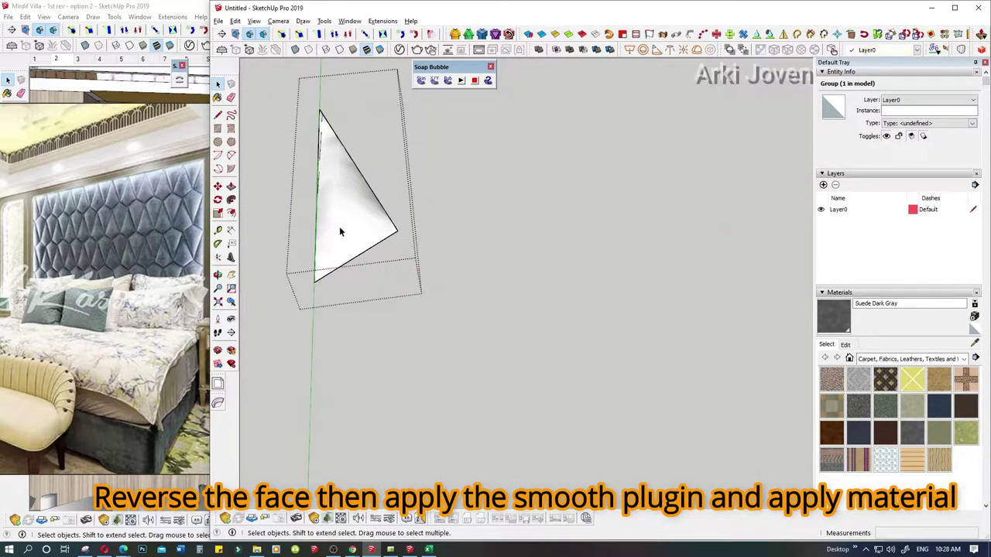
triple_click(339, 230)
key(g)
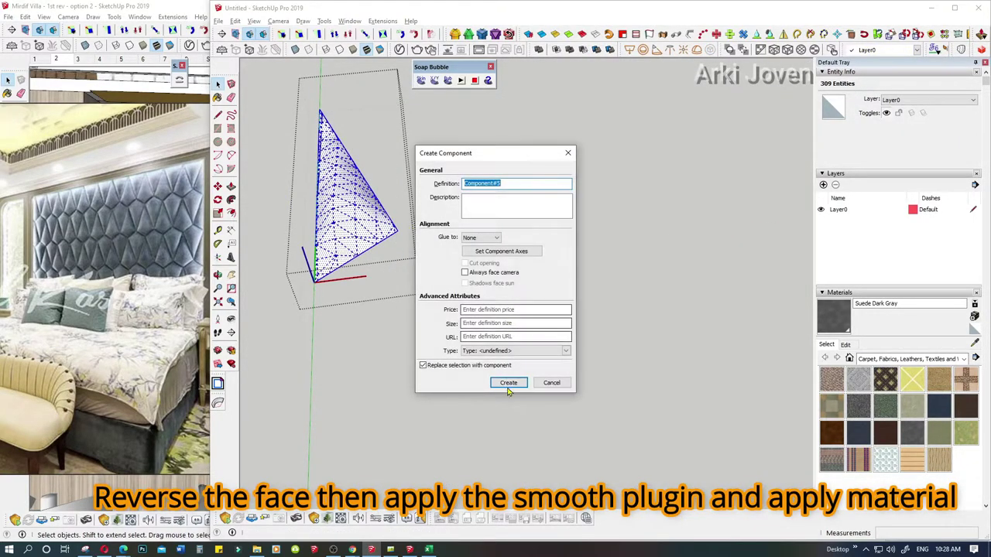
click(507, 387)
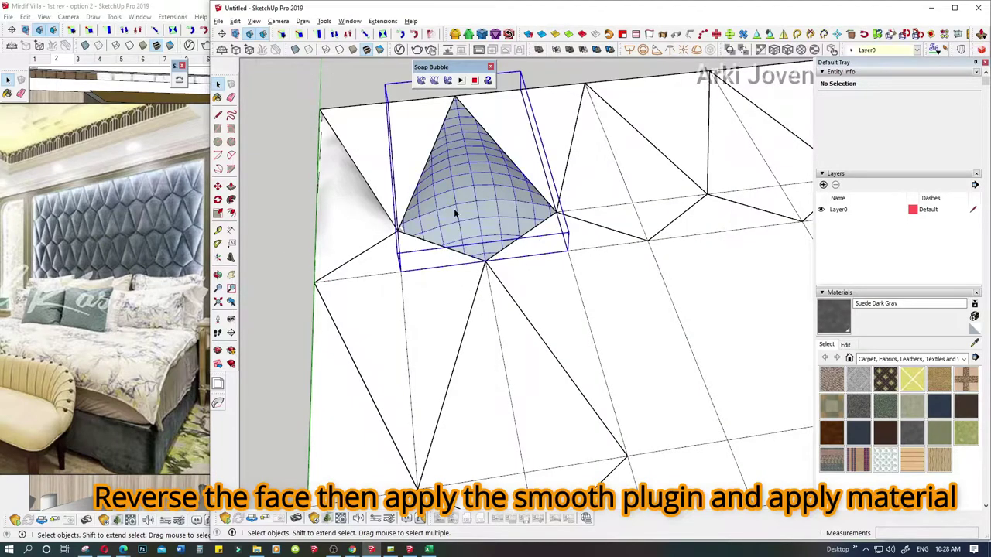
Step: Reverse the diamond cushion's faces and turn its mesh into a component
click(477, 215)
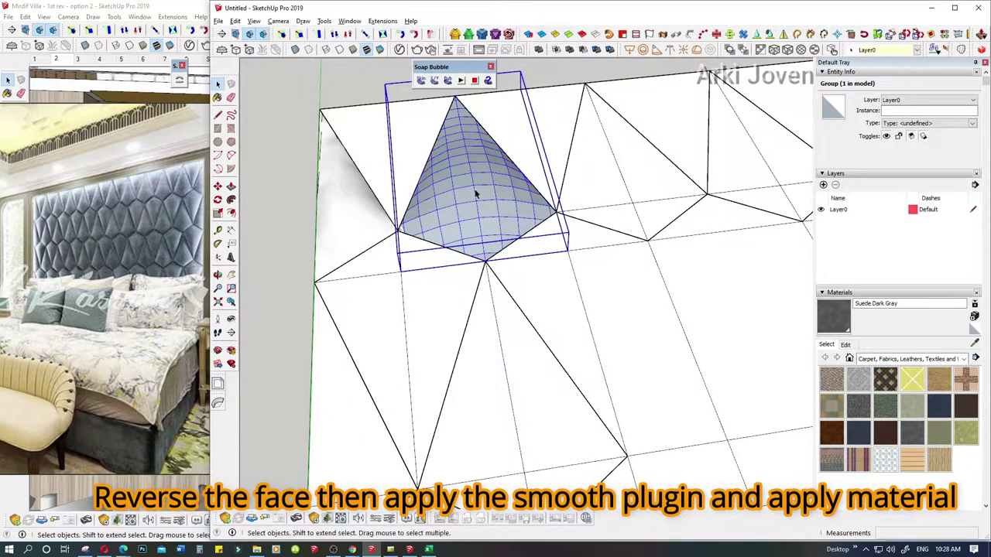
double_click(476, 194)
triple_click(470, 196)
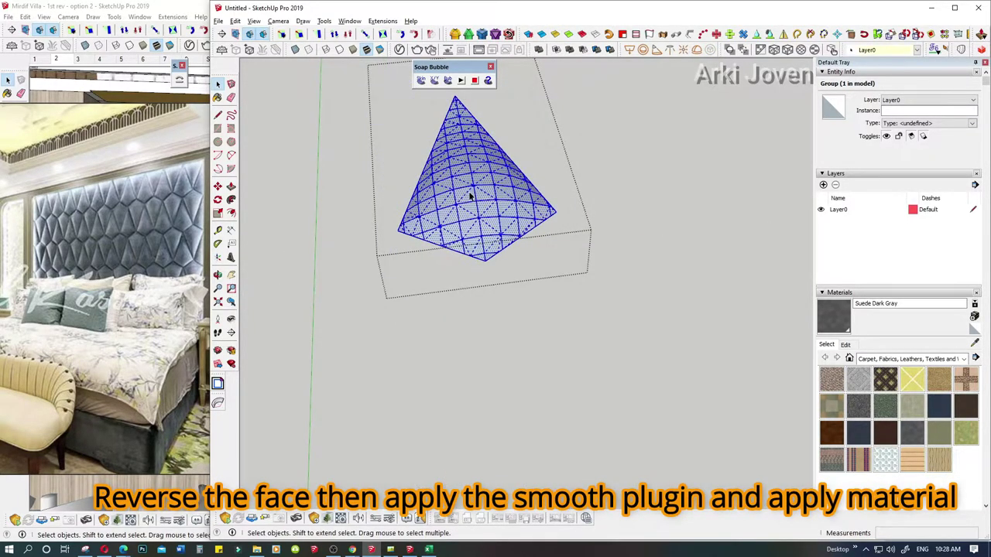
right_click(469, 194)
click(501, 308)
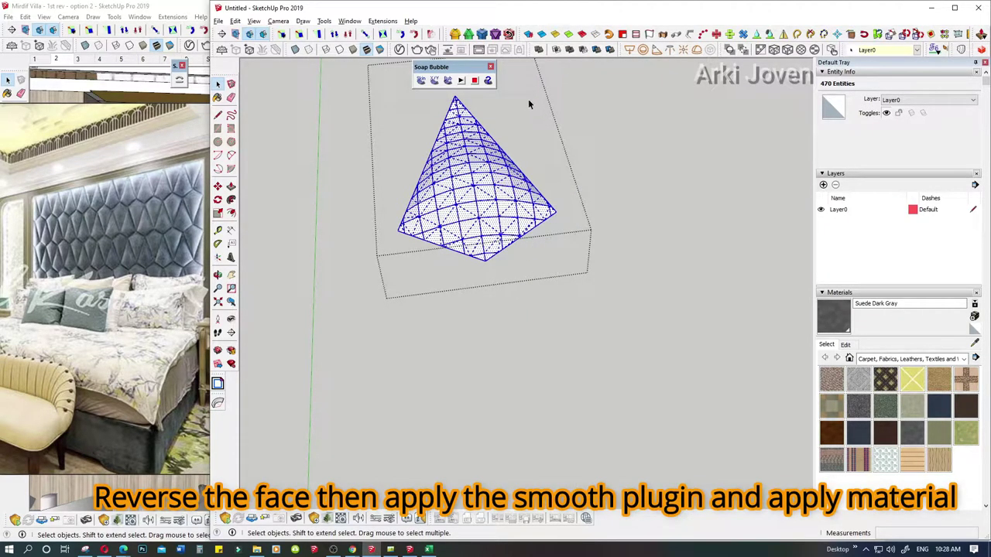
key(g)
key(Return)
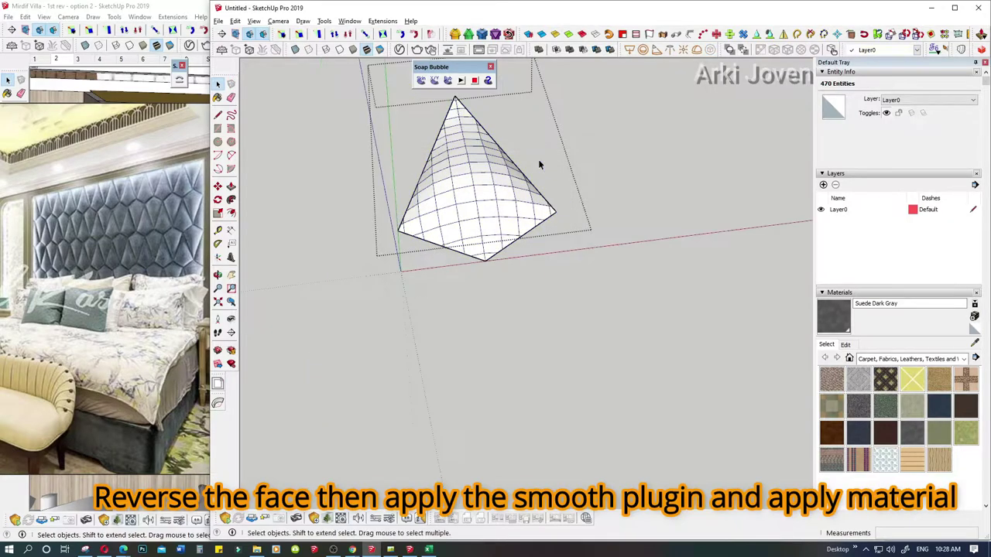
click(580, 293)
scroll(585, 300, up, 5)
Step: Run AMS Smooth on the top diamond cushion group
middle_drag(543, 266, 470, 180)
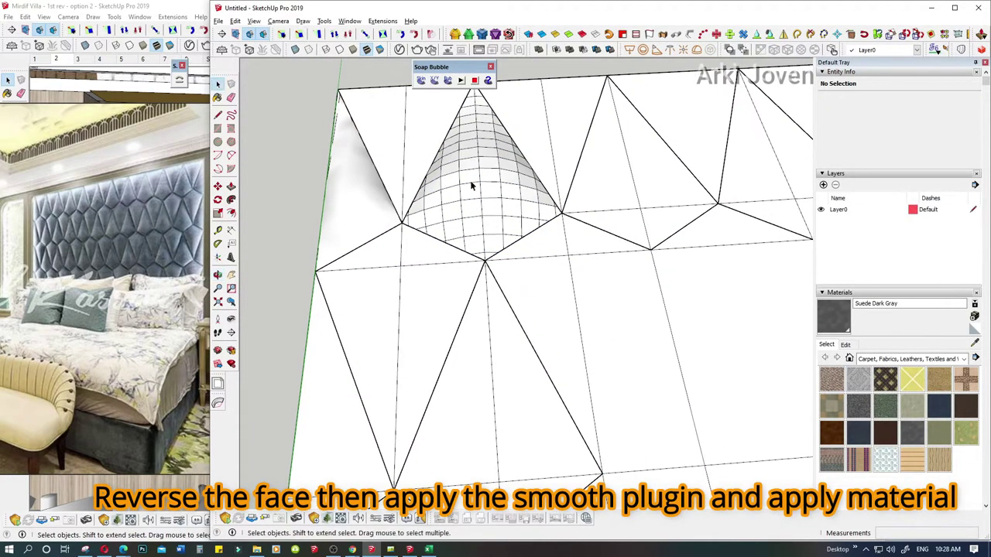
click(470, 180)
click(547, 42)
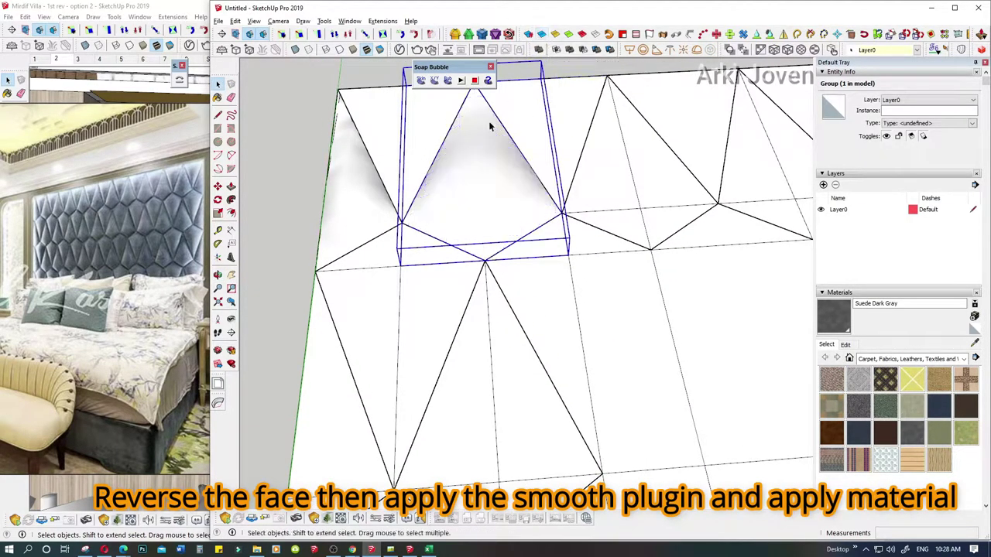
mouse_move(433, 247)
middle_down()
mouse_move(402, 241)
mouse_move(400, 209)
mouse_move(398, 276)
mouse_move(409, 256)
mouse_move(394, 319)
mouse_move(464, 328)
mouse_move(456, 230)
middle_up()
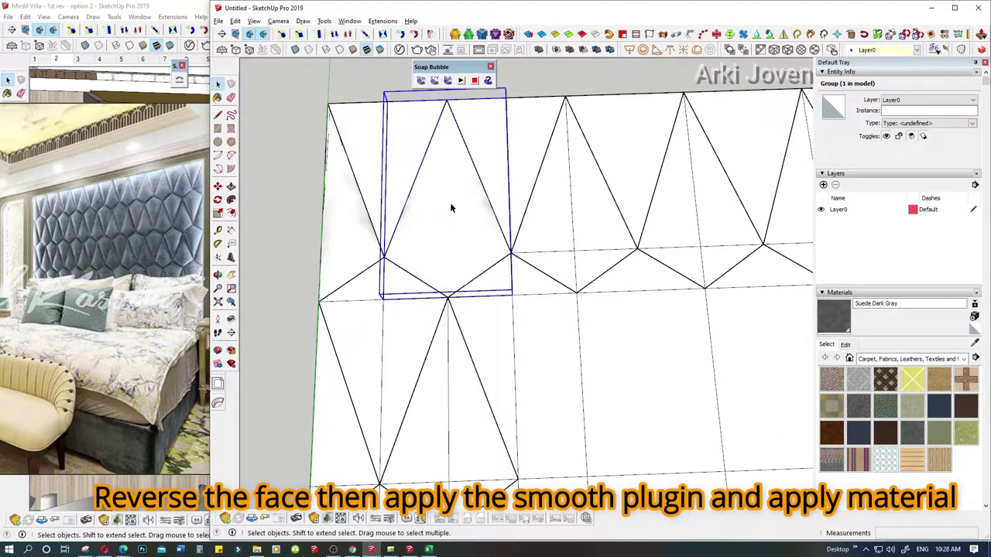
Step: Paint the top diamond face Suede Dark Gray and give it cubic texture projection
click(834, 316)
click(468, 227)
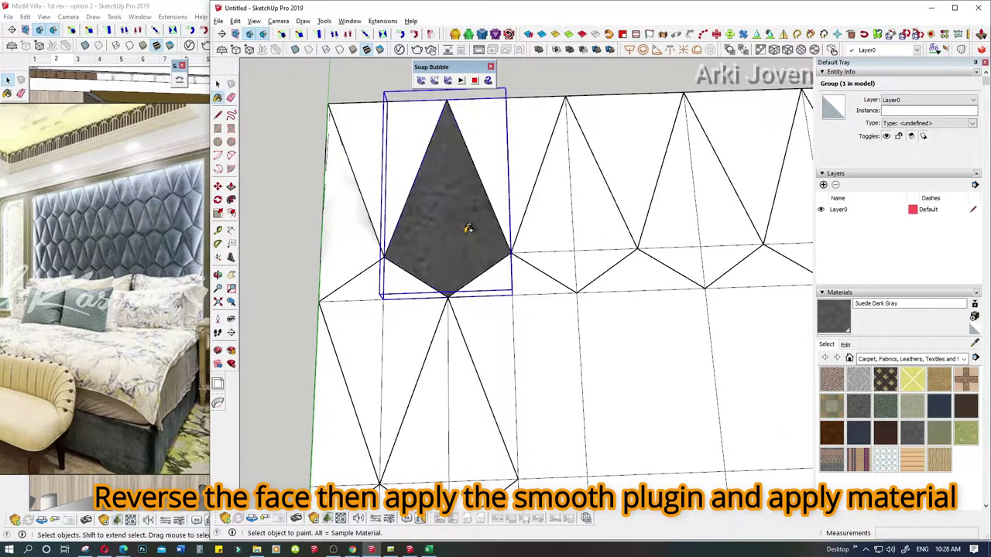
key(space)
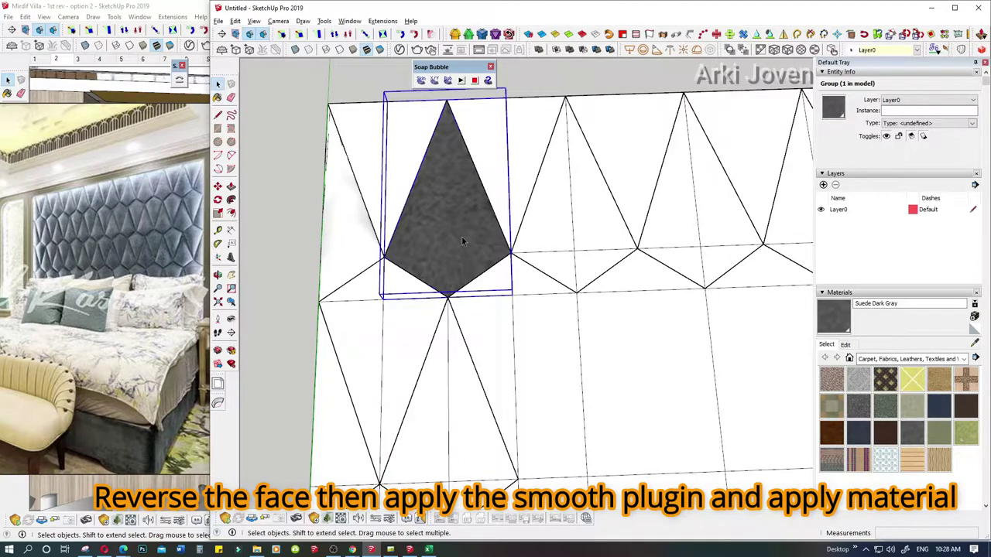
double_click(461, 236)
click(772, 53)
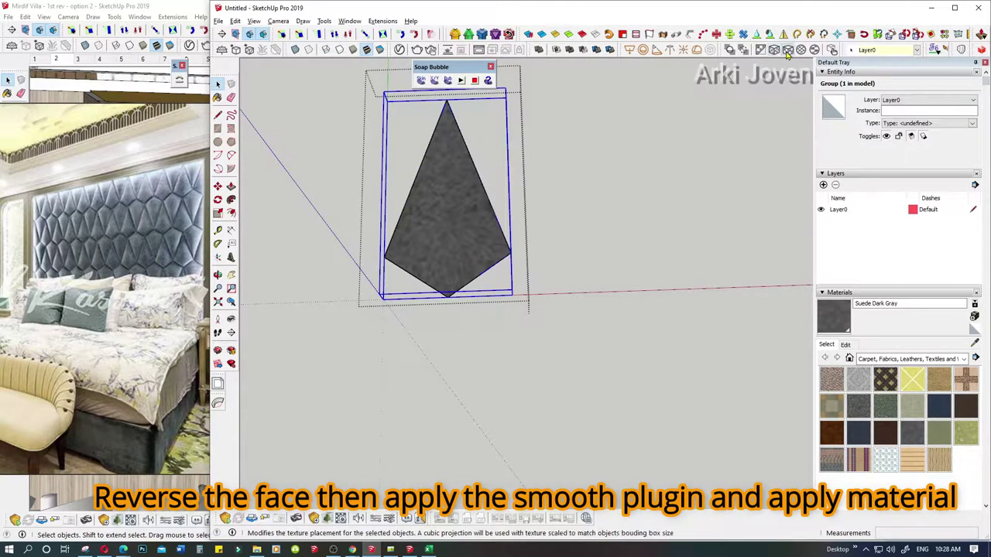
mouse_move(482, 206)
middle_down()
mouse_move(550, 196)
mouse_move(582, 338)
middle_up()
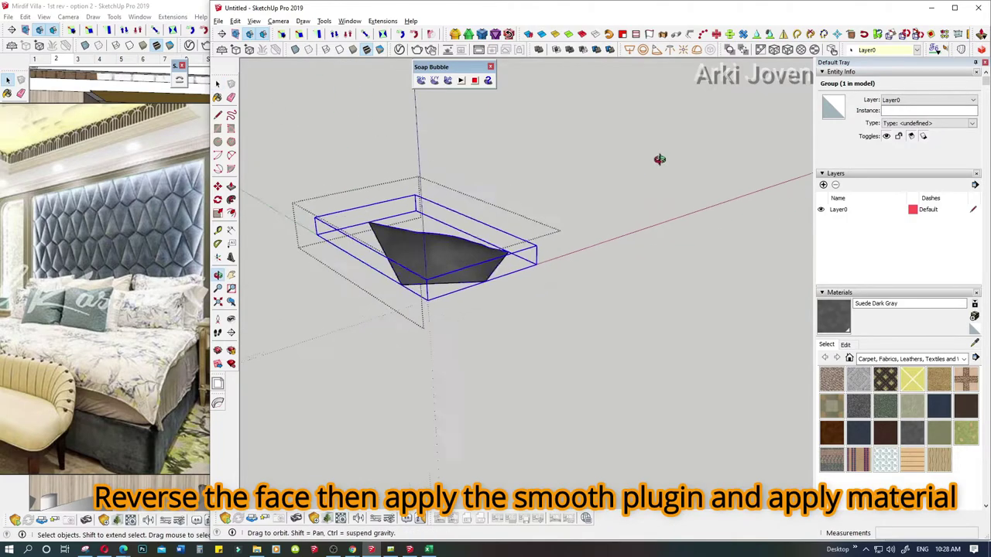
click(777, 53)
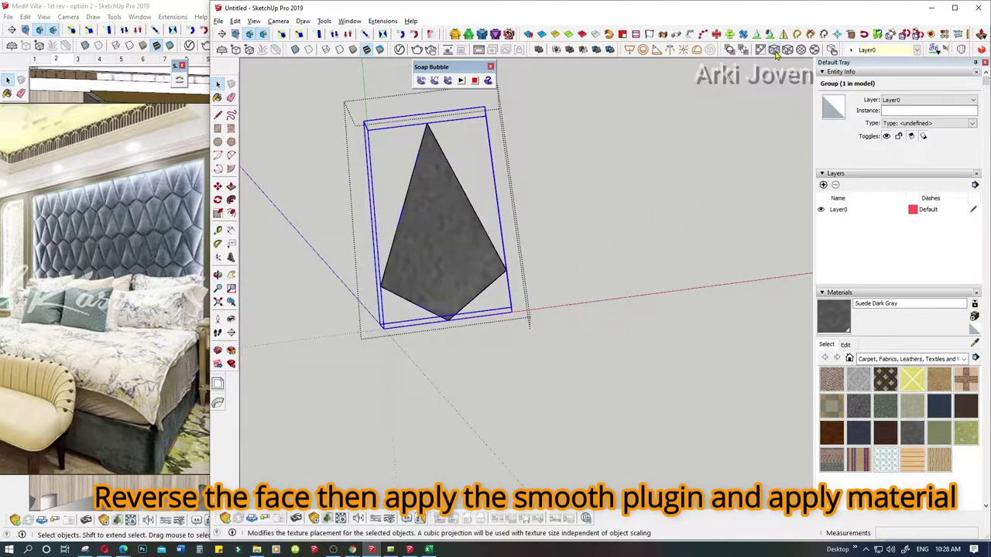
click(788, 49)
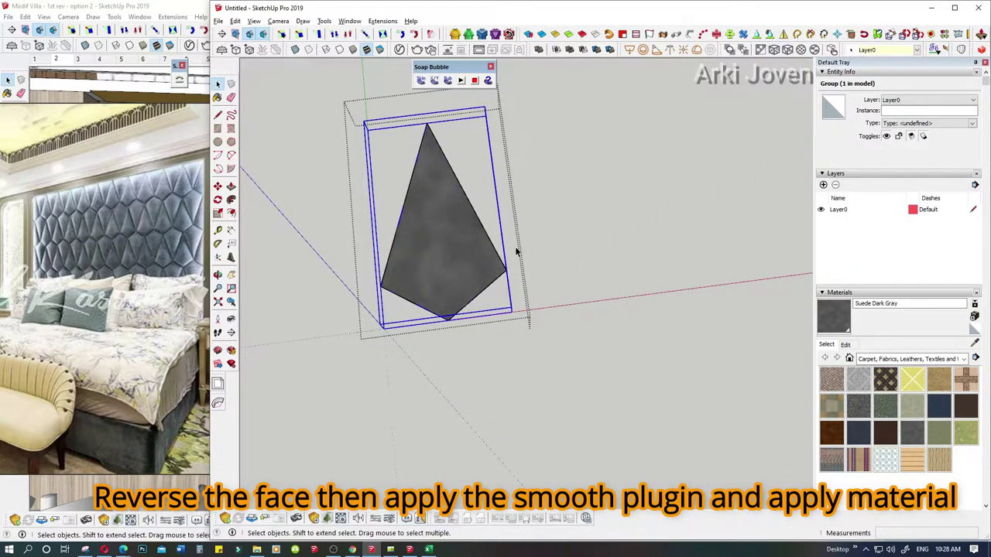
middle_drag(517, 251, 539, 258)
Step: Resize the suede material's texture, entering 1000 as the width
click(846, 345)
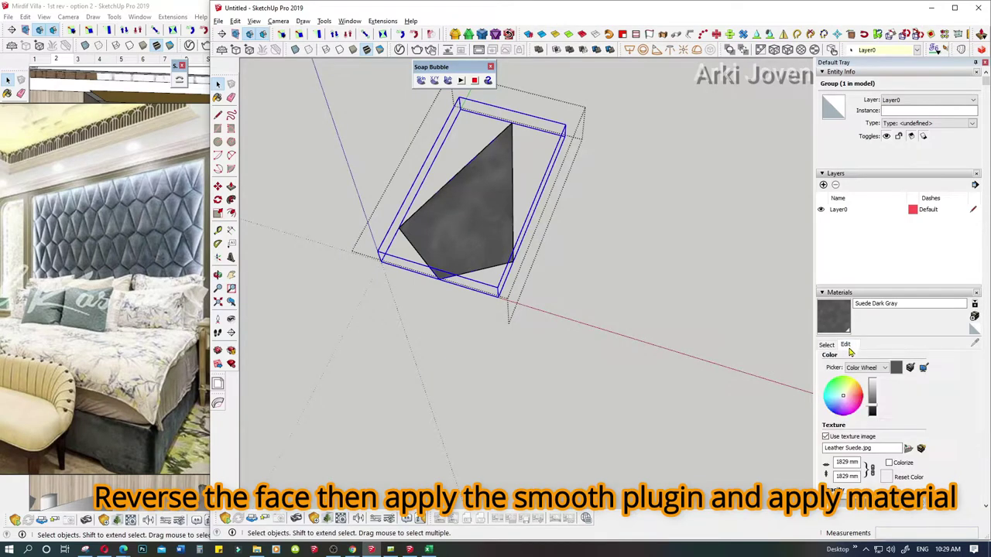
double_click(846, 462)
text(1000)
key(Return)
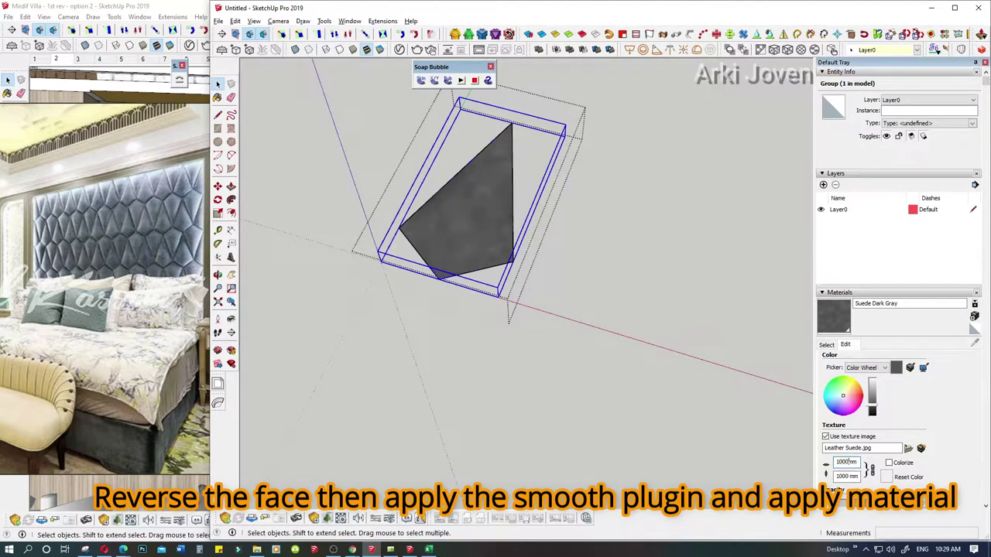
middle_drag(475, 365, 477, 257)
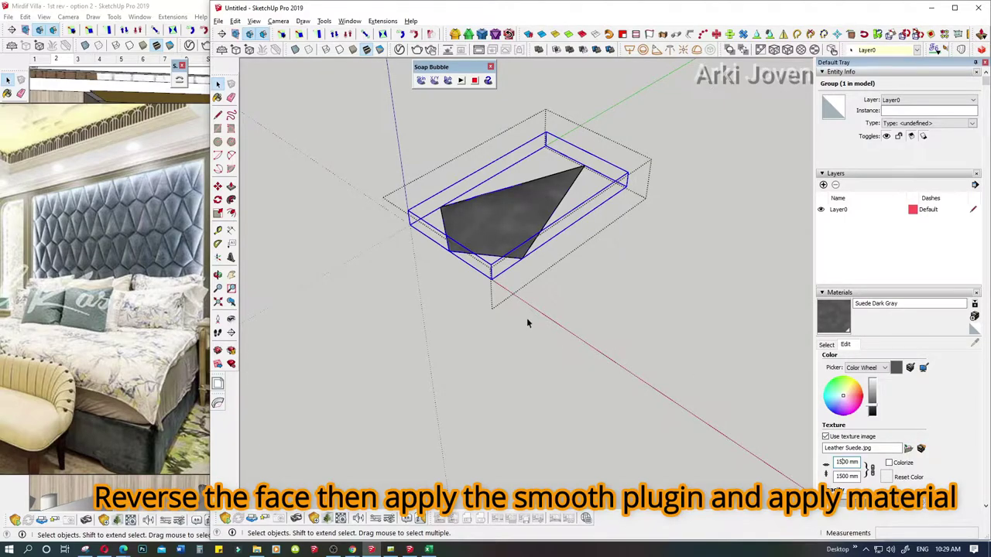
mouse_move(526, 323)
middle_down()
mouse_move(515, 453)
mouse_move(586, 263)
mouse_move(565, 268)
mouse_move(633, 289)
mouse_move(513, 267)
mouse_move(437, 376)
middle_up()
scroll(550, 340, up, 5)
Step: Paint the left edge triangle group Suede Dark Gray
click(368, 364)
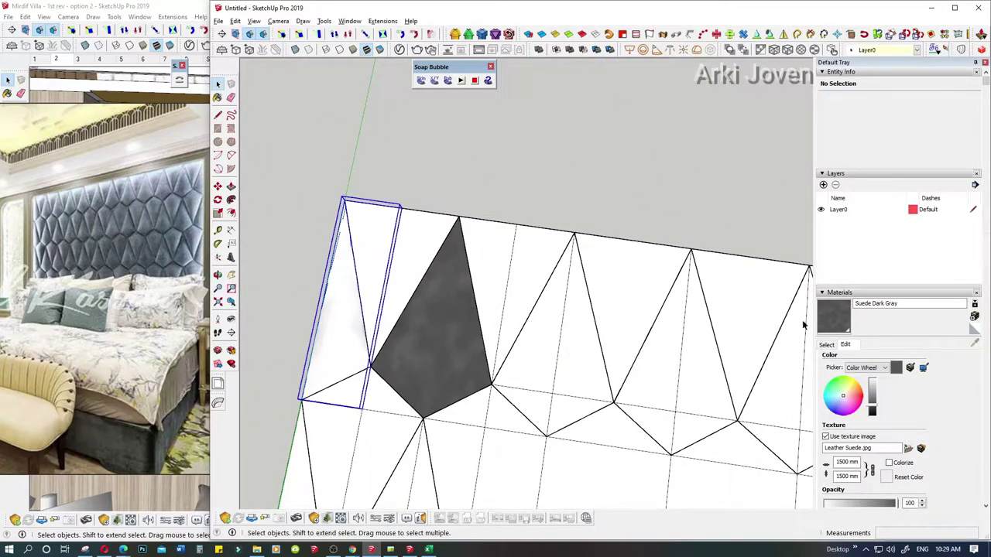
key(b)
click(348, 328)
key(space)
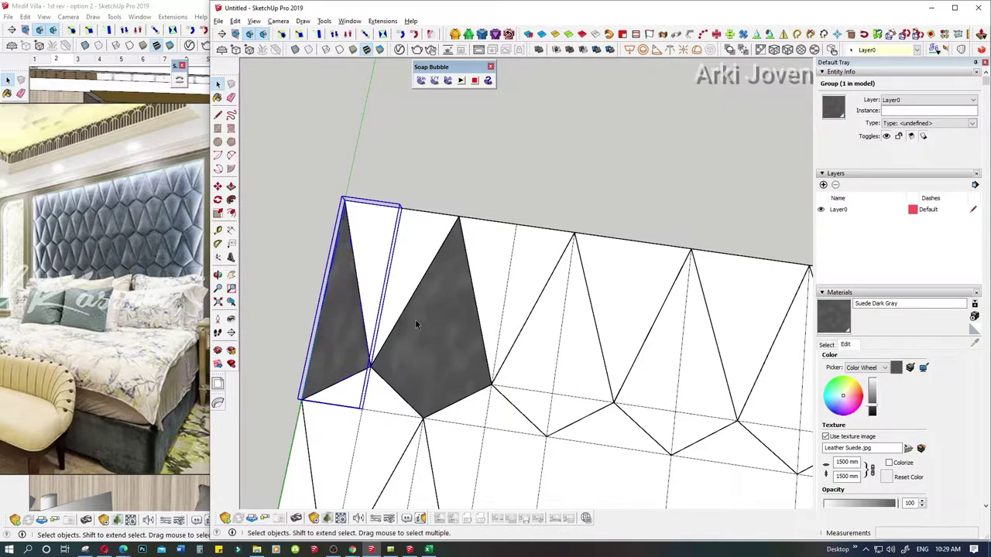
Step: Apply the texture projection to the triangle's inner face and close the group
double_click(334, 344)
click(334, 345)
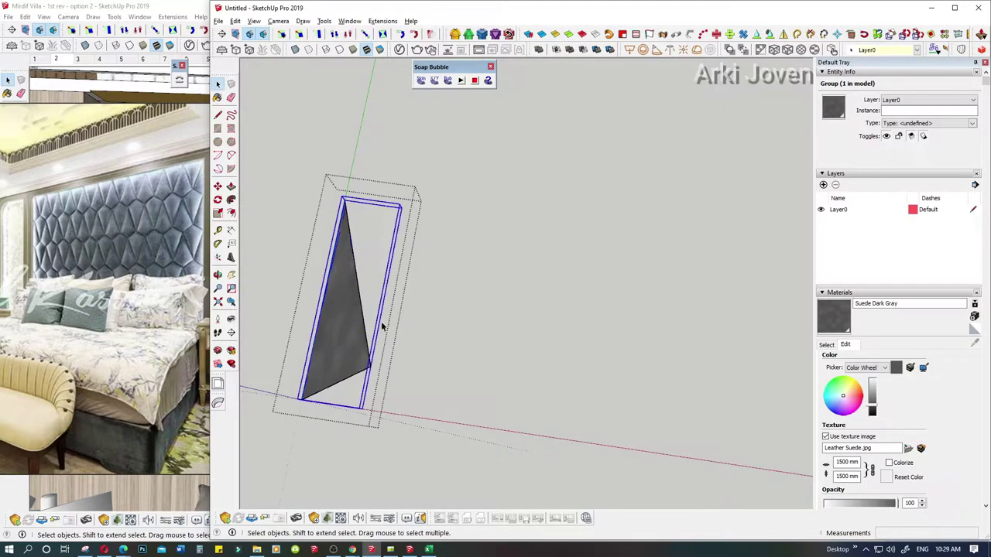
click(787, 49)
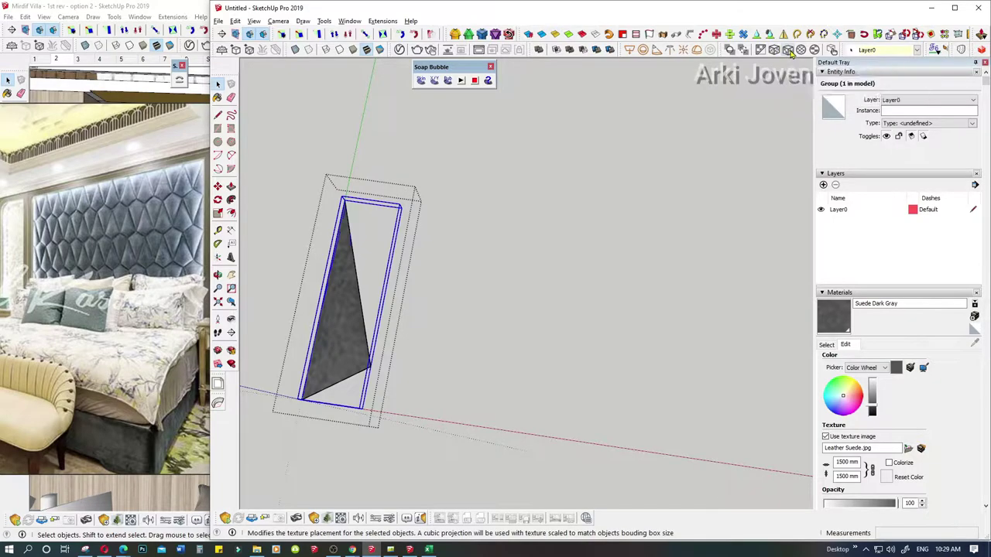
click(503, 277)
Step: Select both the diamond cushion group and the left triangle group
mouse_move(470, 368)
middle_down()
mouse_move(442, 362)
mouse_move(361, 303)
mouse_move(401, 285)
mouse_move(391, 263)
middle_up()
click(439, 363)
shift+click(360, 303)
scroll(401, 285, up, 2)
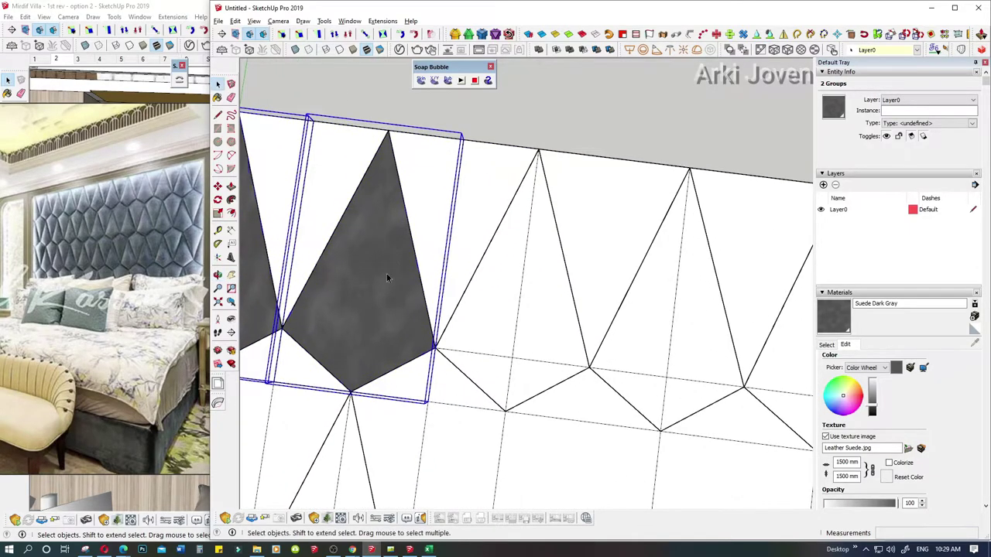
Step: Copy the diamond to the next peak and array copies along the top row
click(383, 192)
key(m)
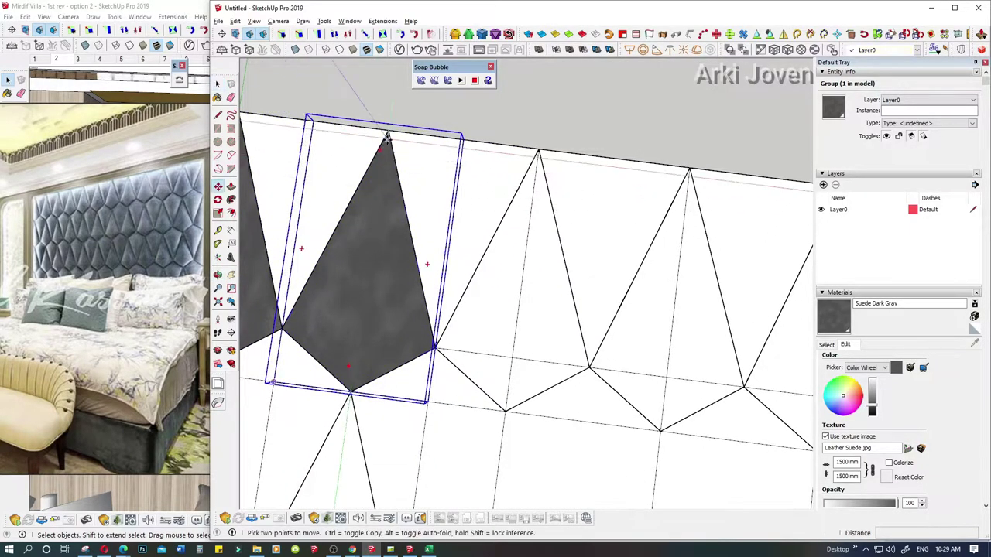
key(ctrl)
click(388, 131)
click(539, 149)
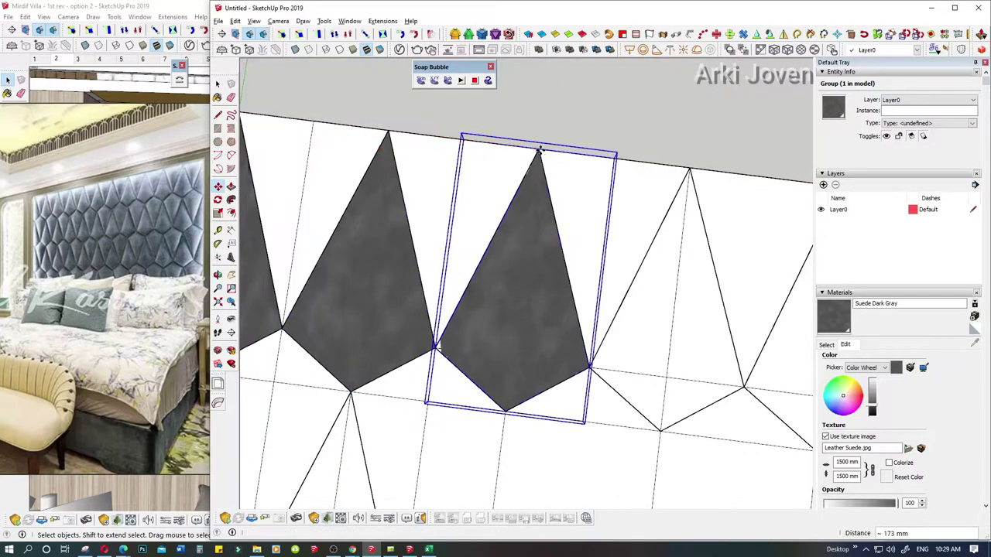
text(15*)
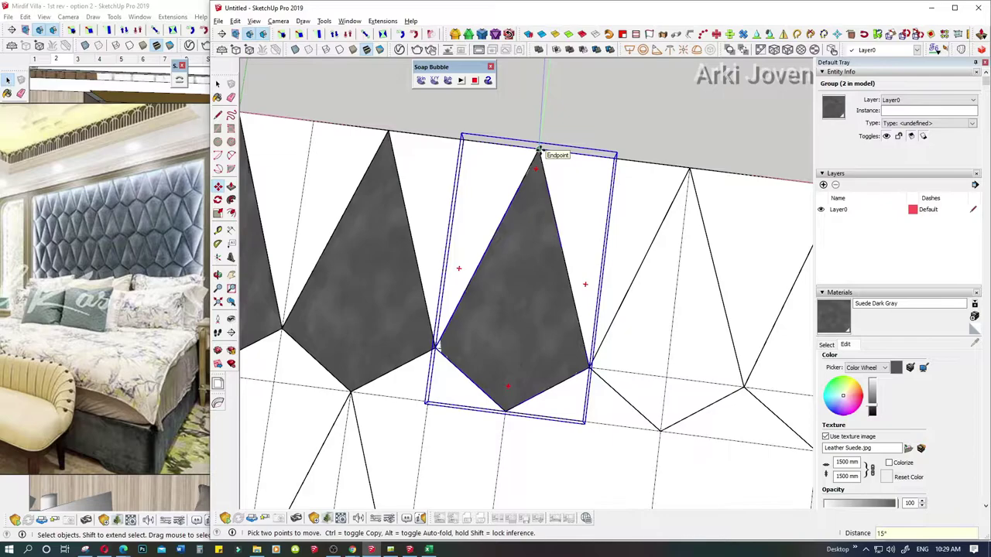
key(Return)
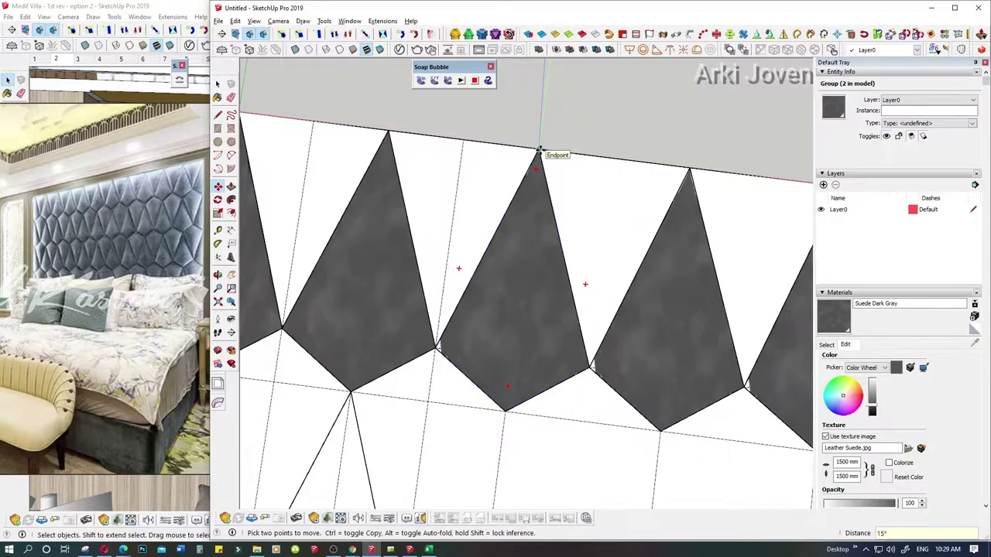
key(space)
Step: Delete the surplus diamond copy past the row's right end
scroll(659, 208, down, 2)
scroll(650, 252, down, 3)
scroll(650, 251, down, 3)
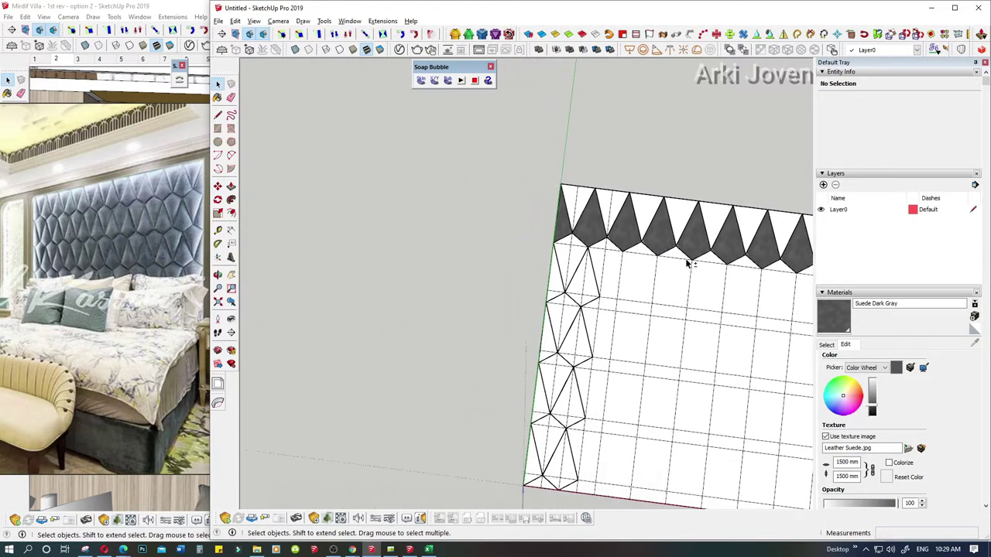
shift+middle_drag(688, 260, 505, 266)
click(738, 285)
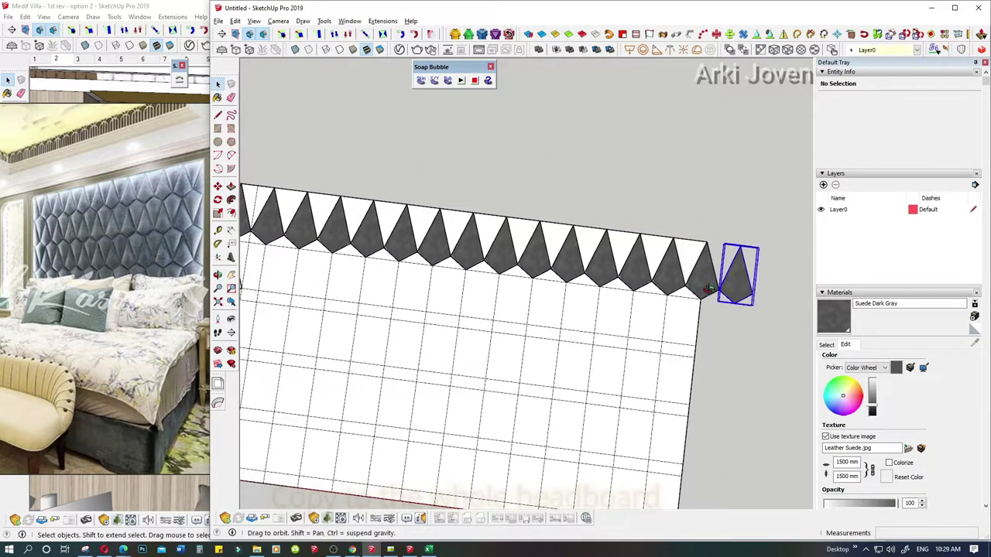
key(Delete)
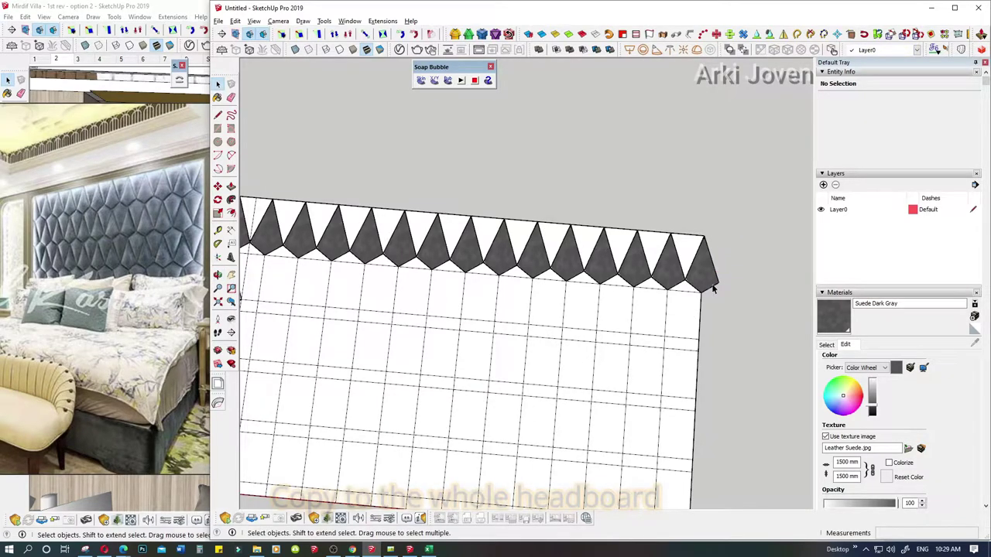
Step: Select the top-left edge triangle group
scroll(569, 350, down, 3)
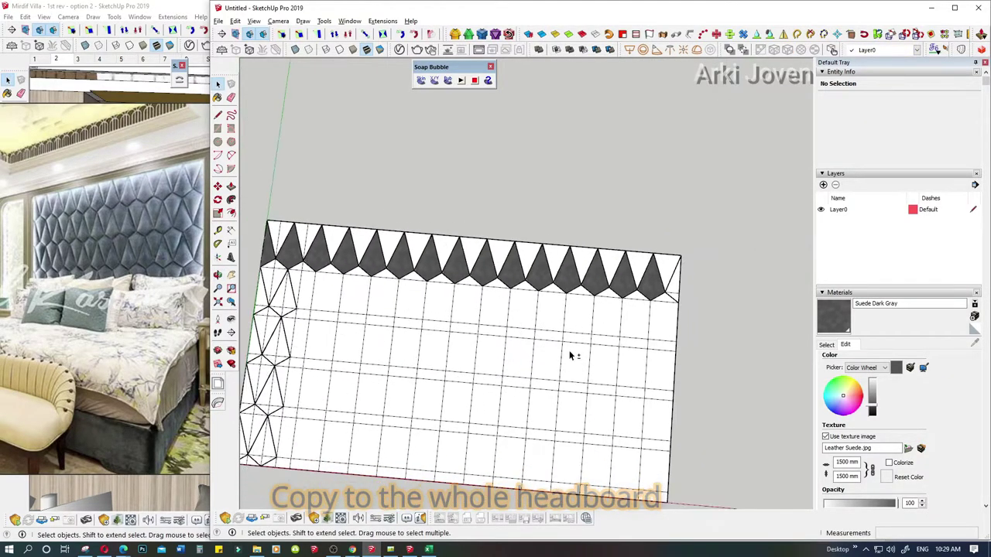
shift+middle_drag(309, 246, 371, 248)
click(354, 234)
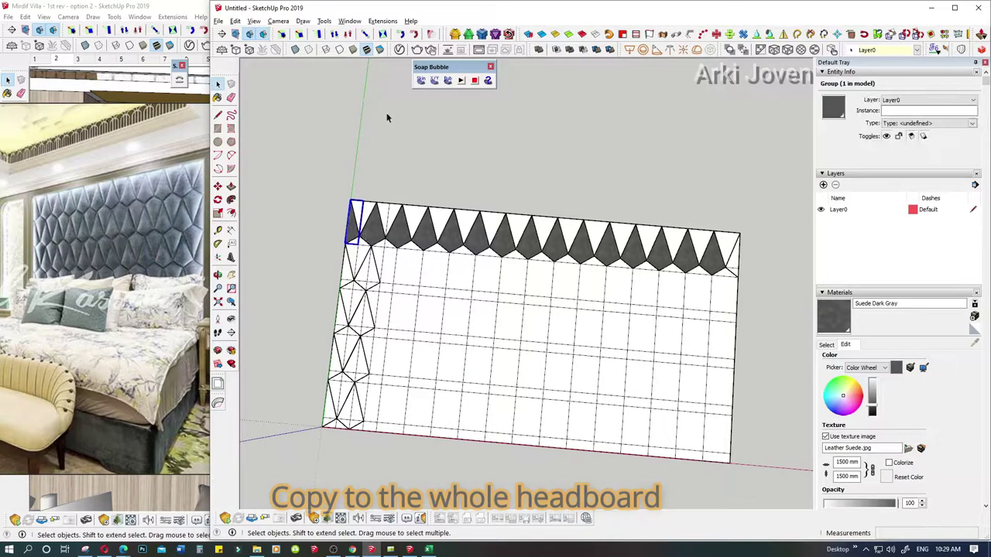
middle_drag(416, 115, 381, 106)
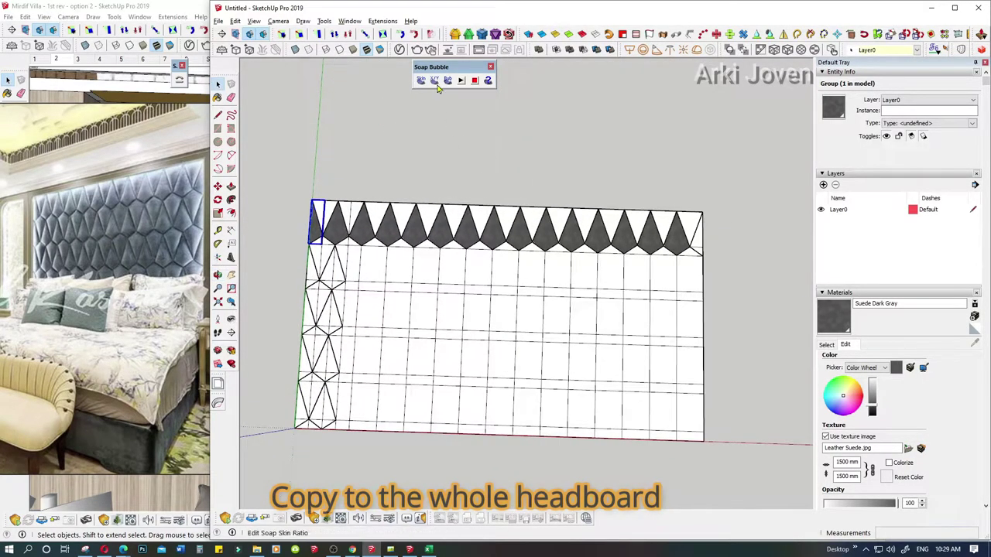
Step: Make a mirrored copy of the edge triangle cushion
middle_drag(679, 144, 703, 181)
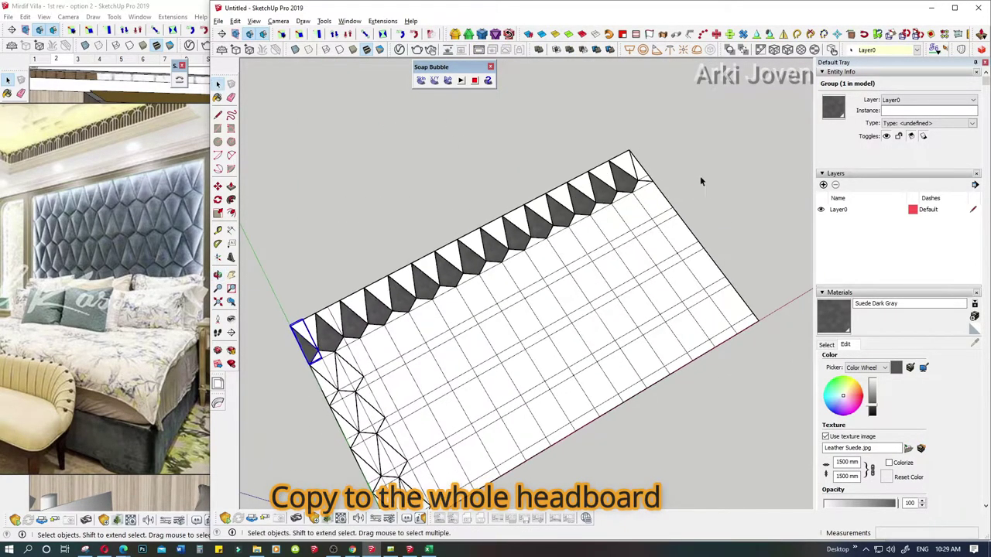
click(743, 49)
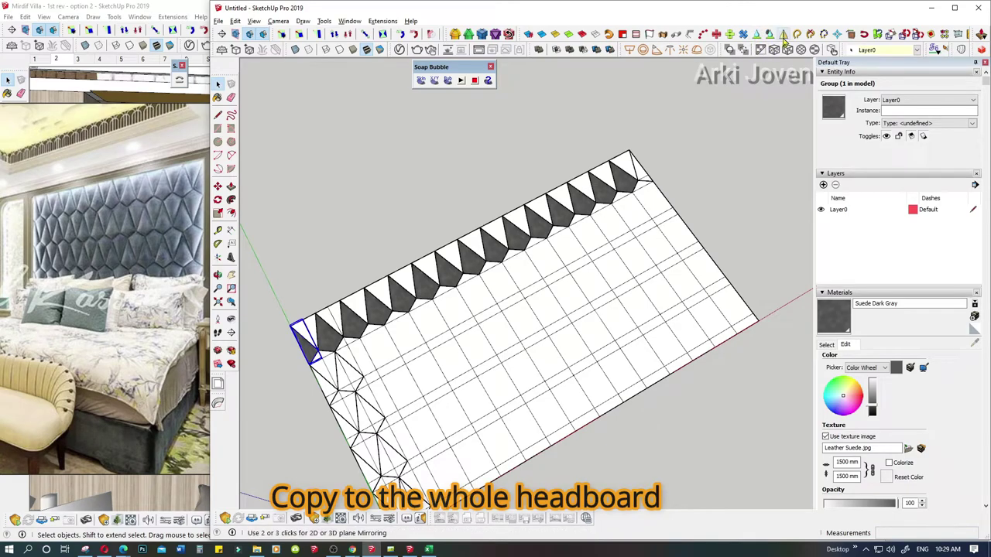
click(522, 291)
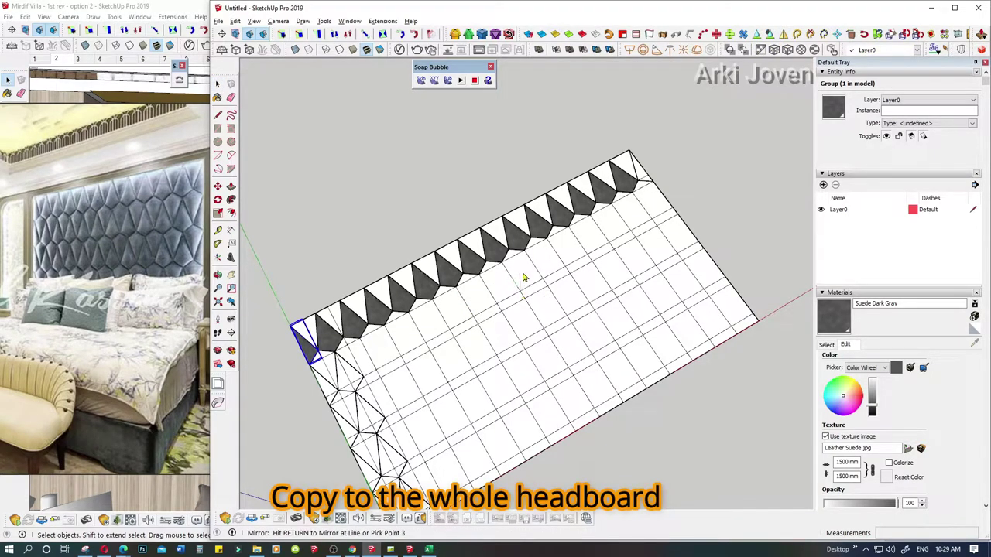
click(523, 277)
Step: Move the loose triangle by its corner into the gap beside the row's last triangle
mouse_move(537, 272)
middle_down()
mouse_move(521, 221)
mouse_move(720, 221)
middle_up()
scroll(720, 220, up, 2)
scroll(719, 222, up, 2)
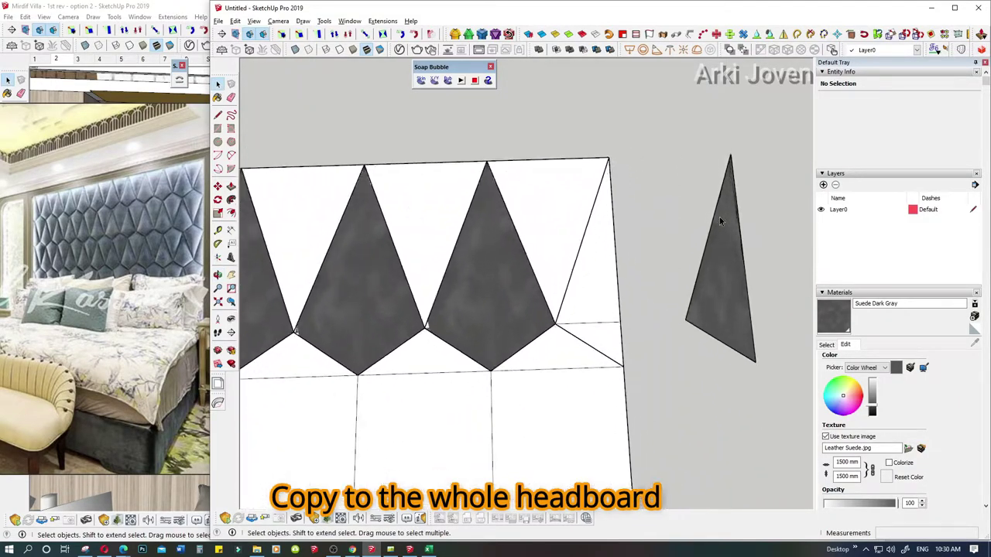
scroll(719, 222, up, 1)
scroll(720, 302, up, 2)
scroll(721, 306, up, 2)
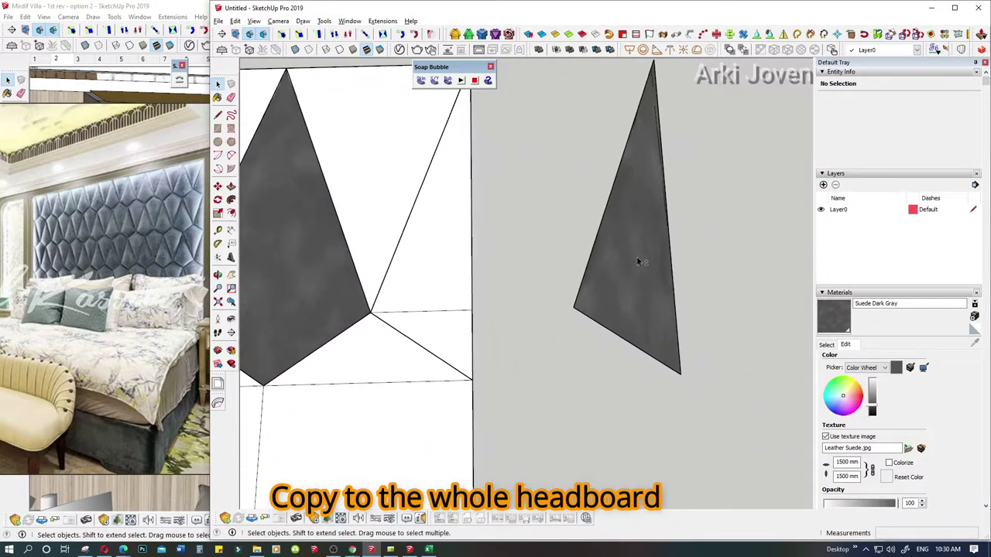
click(667, 346)
key(m)
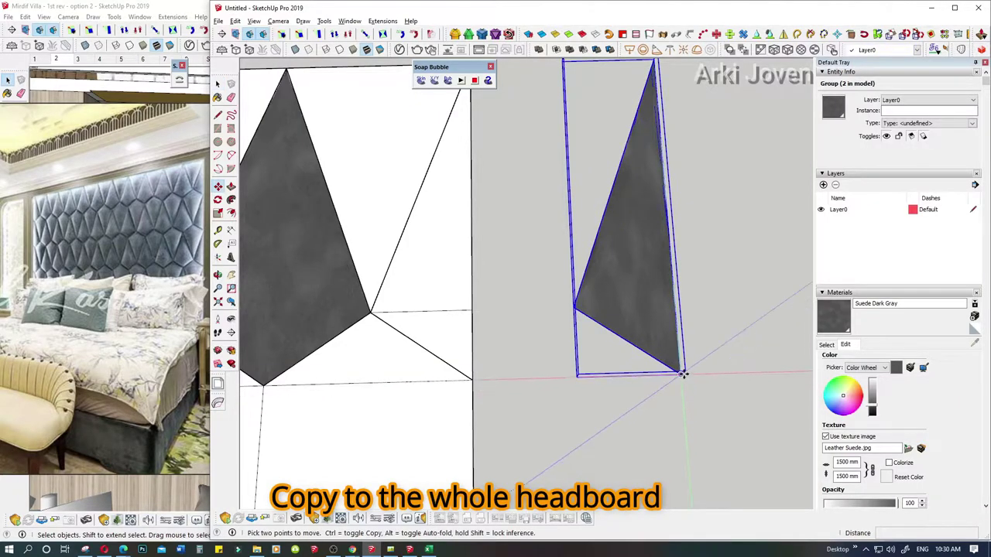
click(683, 374)
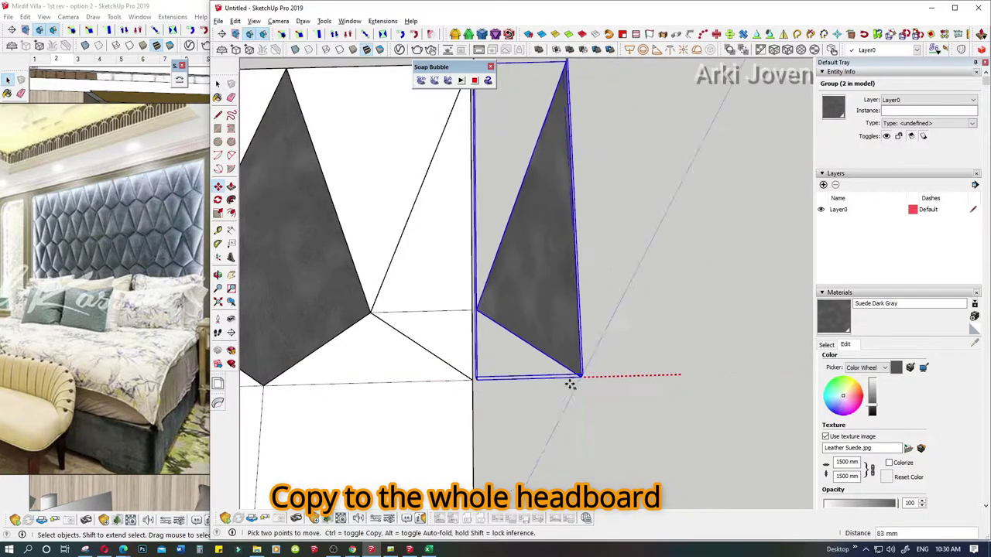
click(470, 382)
scroll(505, 353, down, 1)
scroll(505, 353, down, 2)
scroll(505, 353, down, 2)
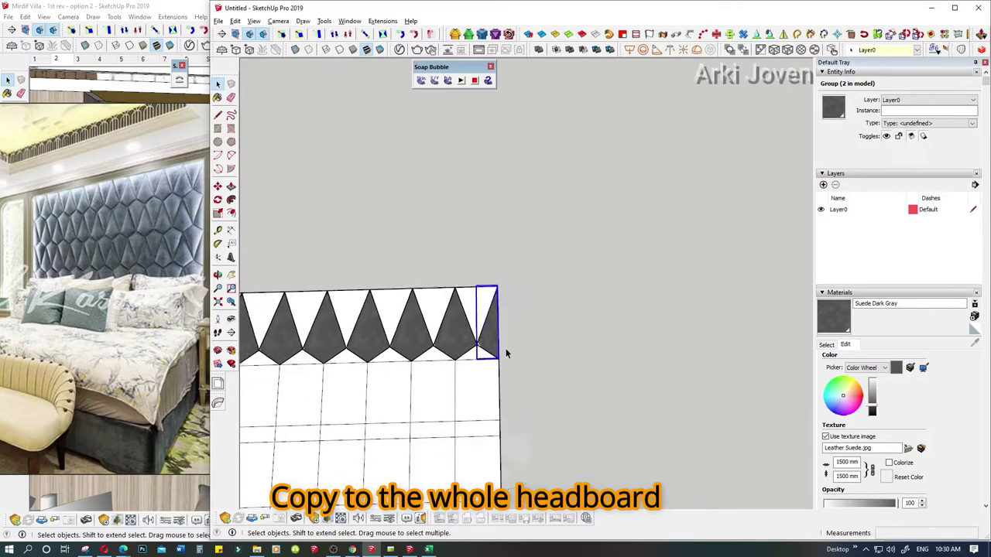
scroll(505, 353, down, 1)
key(space)
scroll(597, 299, down, 2)
scroll(469, 293, down, 2)
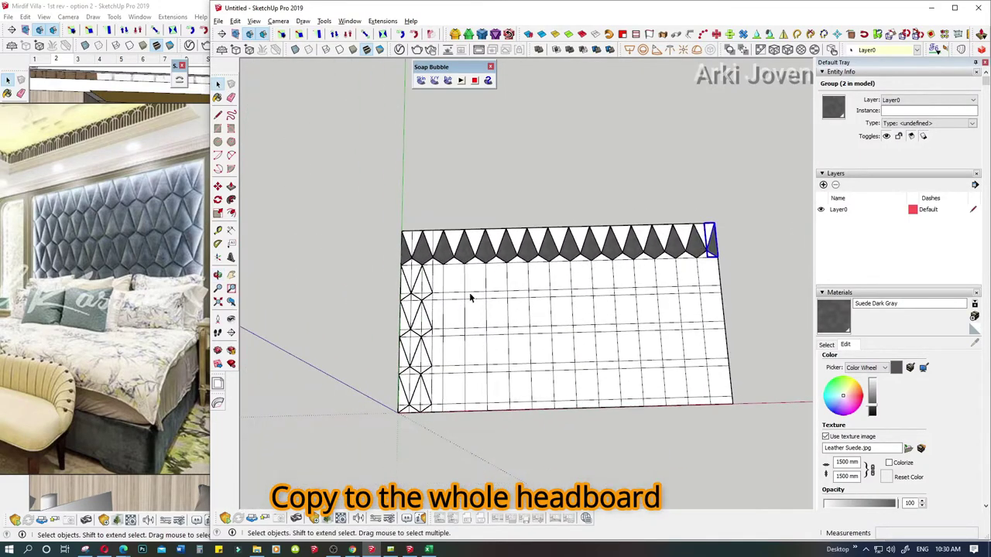
Step: Select all sixteen top-row triangle groups and combine them into one group
click(403, 256)
shift+click(424, 254)
shift+click(445, 254)
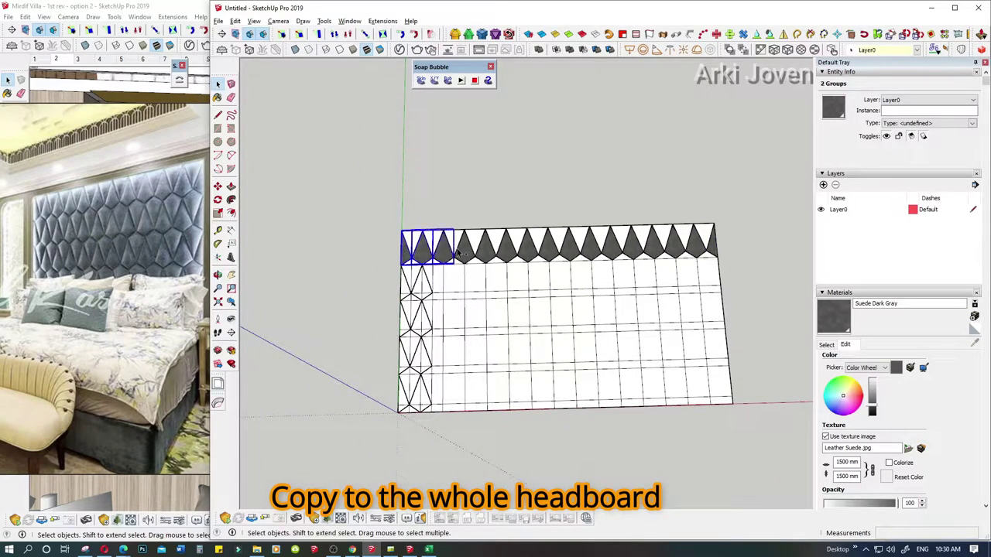
shift+click(465, 253)
shift+click(490, 253)
shift+click(511, 252)
shift+click(533, 251)
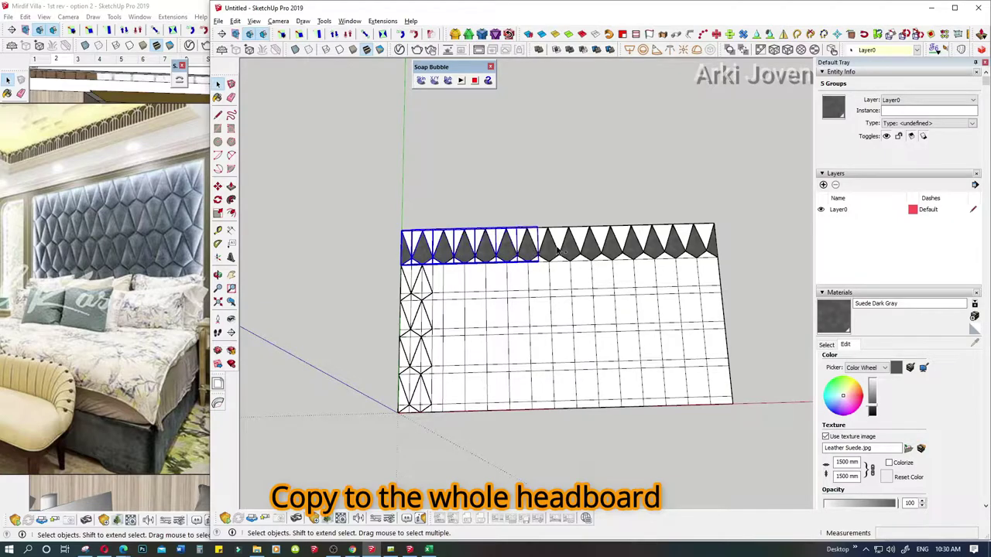
shift+click(554, 252)
shift+click(575, 250)
shift+click(596, 251)
shift+click(617, 251)
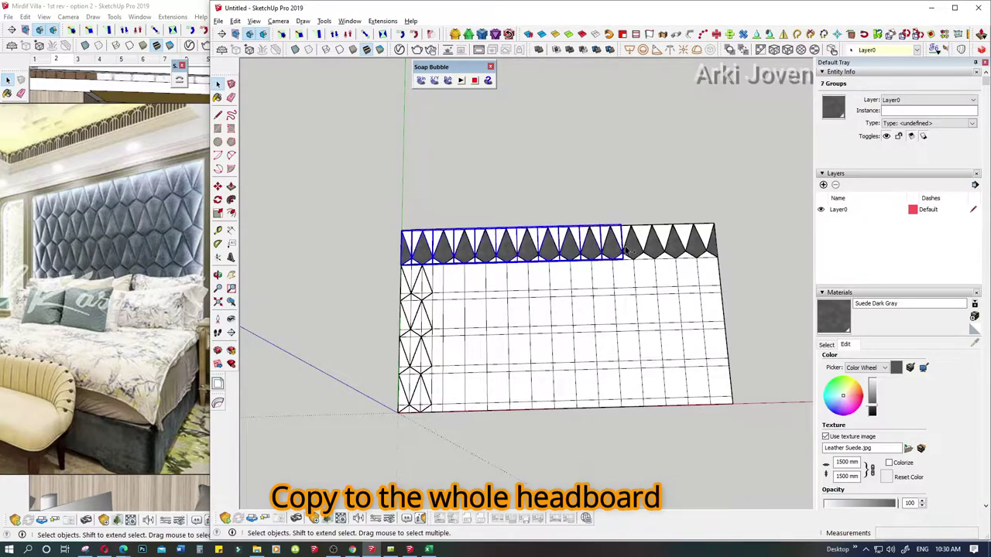
shift+click(638, 250)
shift+click(659, 249)
shift+click(679, 249)
shift+click(700, 249)
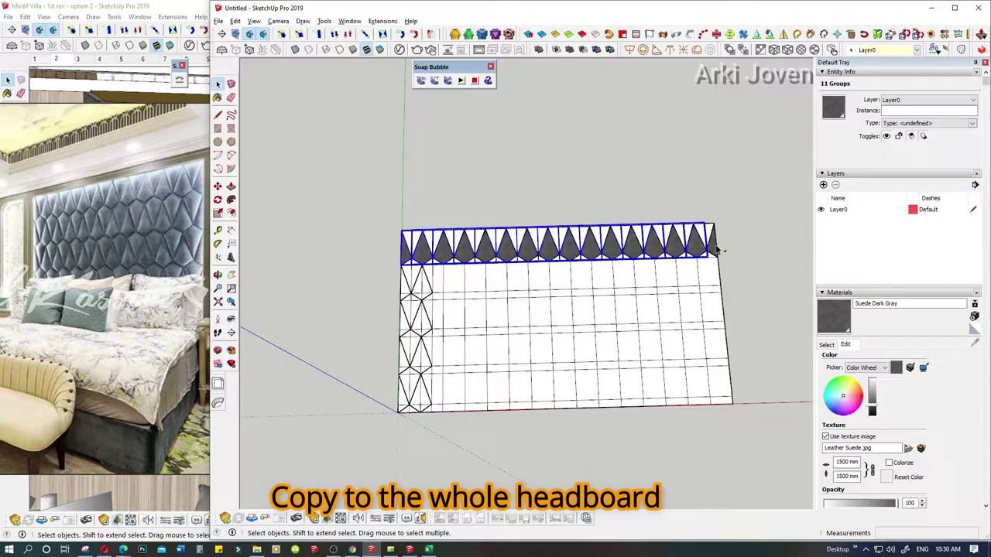
shift+click(712, 250)
key(ctrl+g)
Step: Copy the row group to the next row's endpoint and array it *5 down the headboard
scroll(434, 310, up, 1)
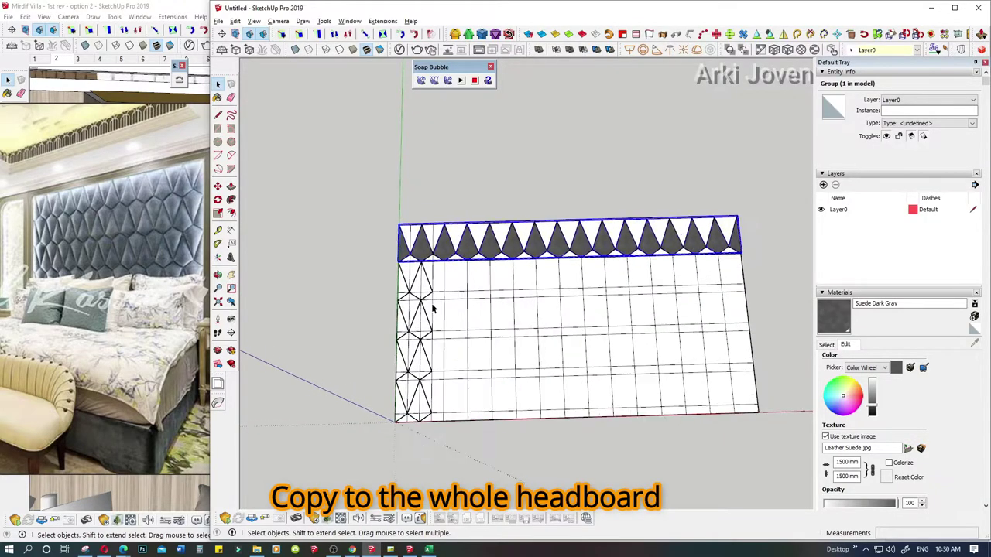
scroll(432, 304, up, 2)
scroll(432, 302, up, 3)
scroll(383, 215, up, 1)
scroll(389, 224, up, 1)
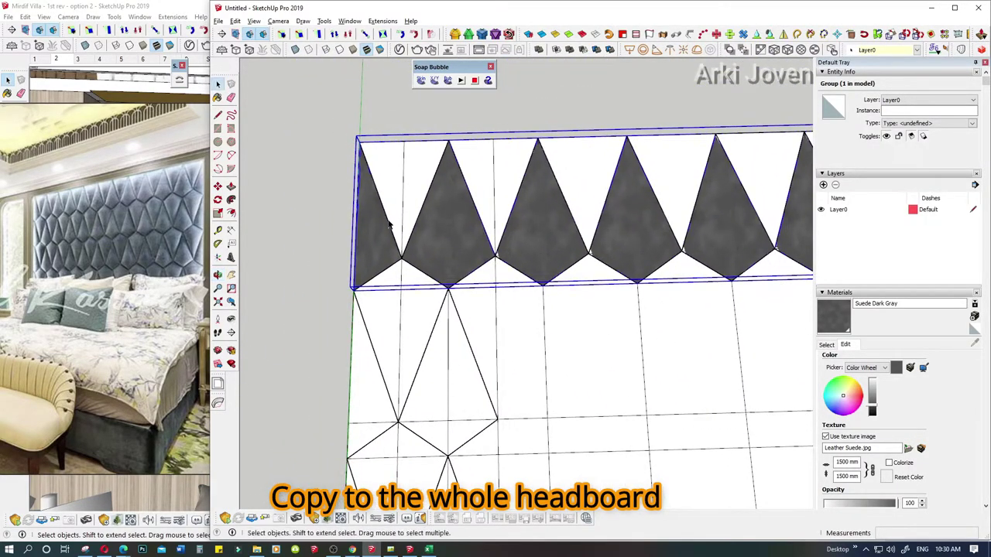
middle_drag(395, 236, 626, 281)
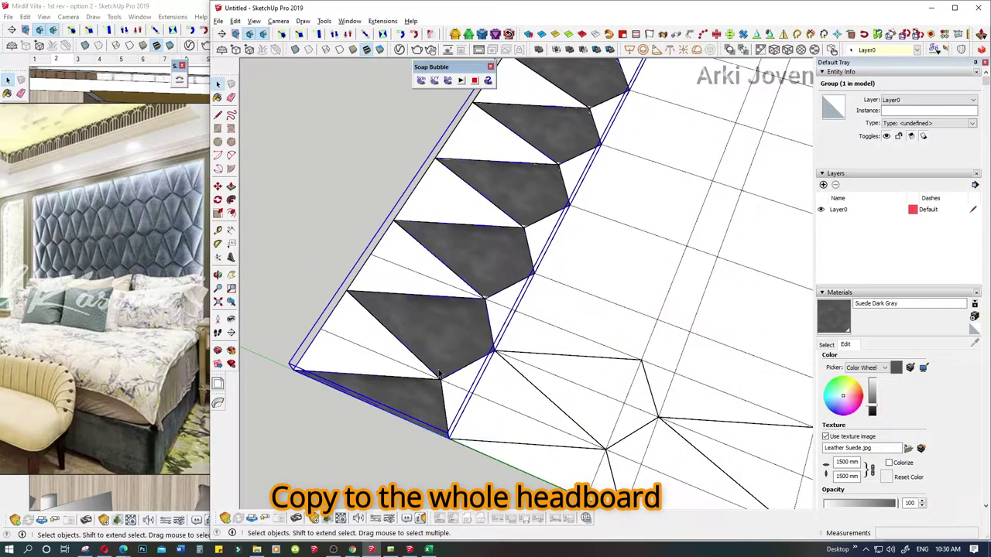
scroll(449, 367, up, 2)
key(m)
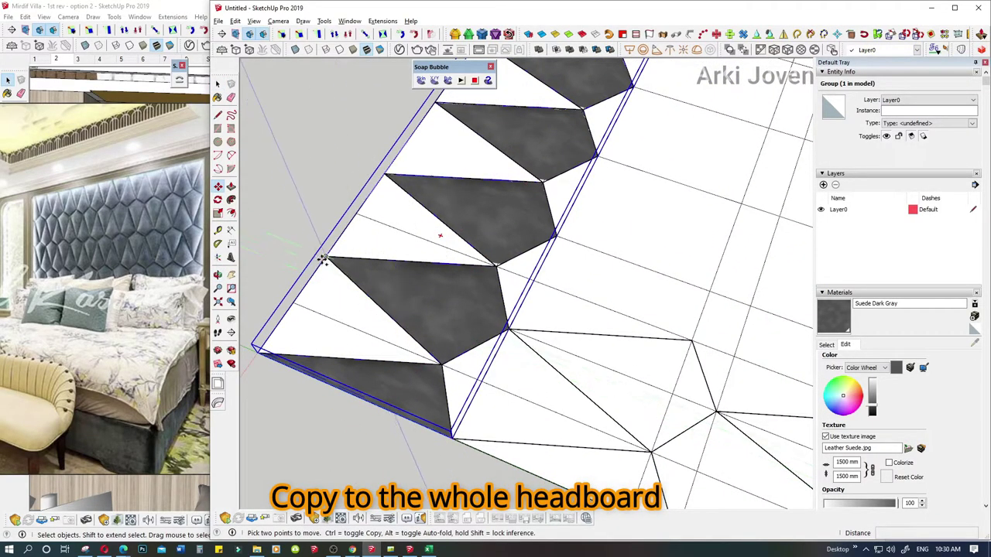
click(325, 257)
key(ctrl)
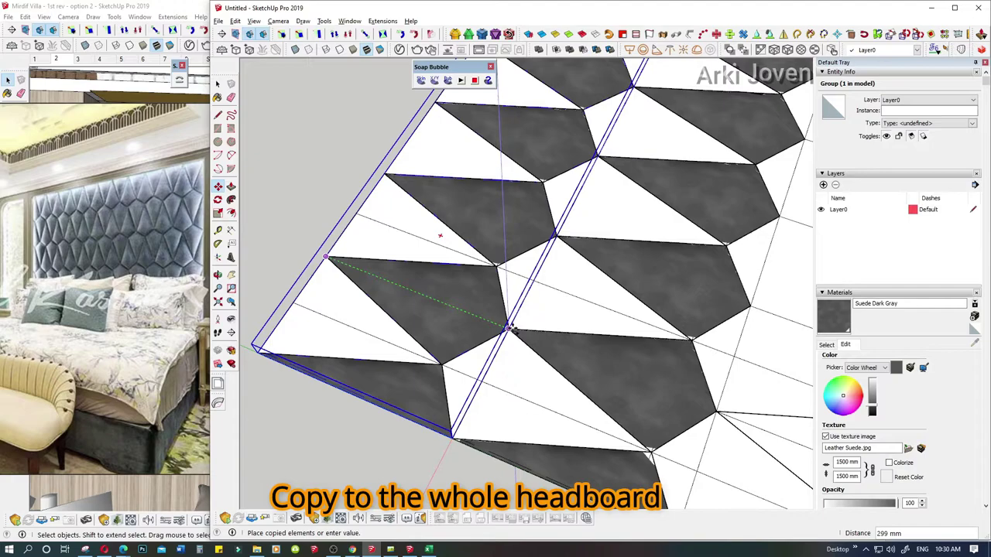
click(509, 329)
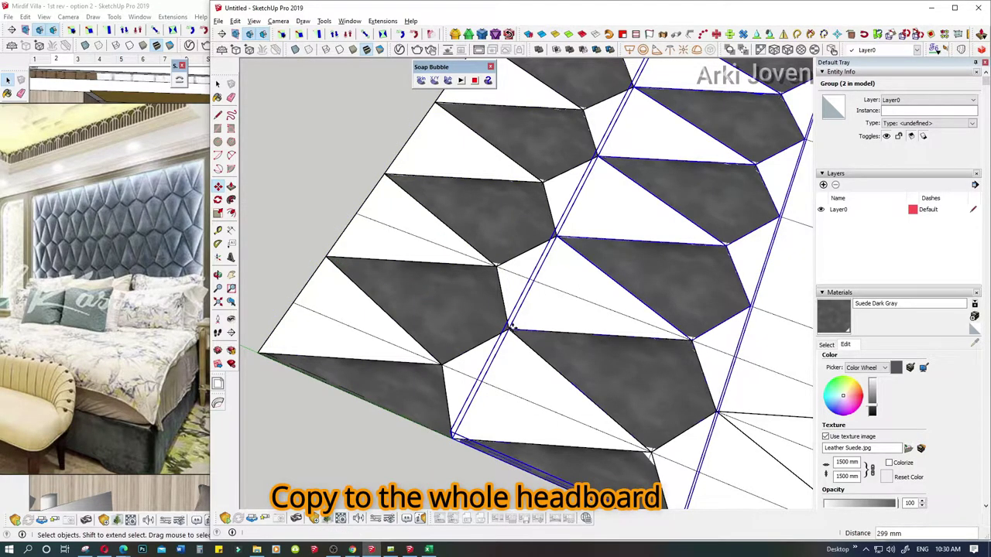
text(*5)
key(Return)
Step: Clear the selection and select the rightmost column of triangles
scroll(507, 332, down, 2)
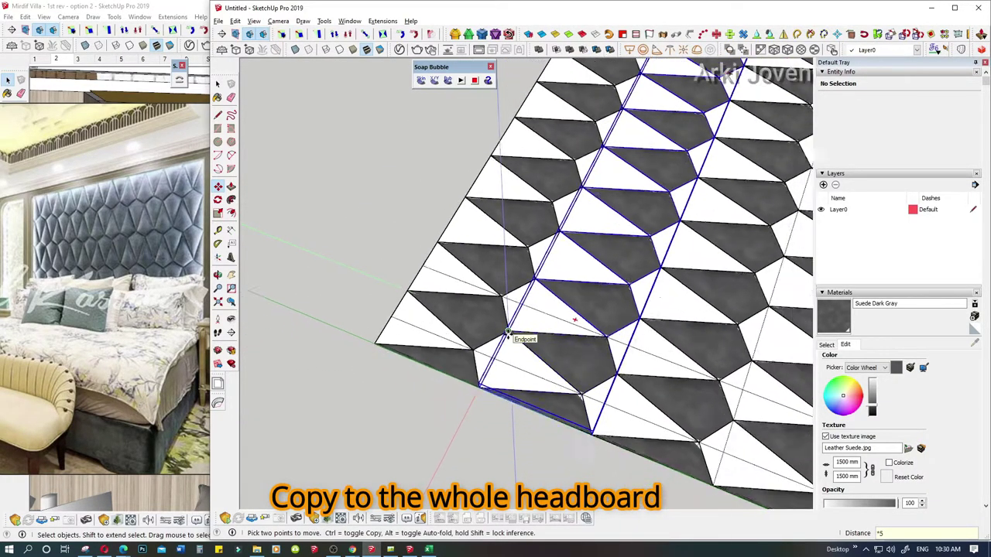
scroll(508, 334, down, 3)
middle_drag(508, 335, 643, 329)
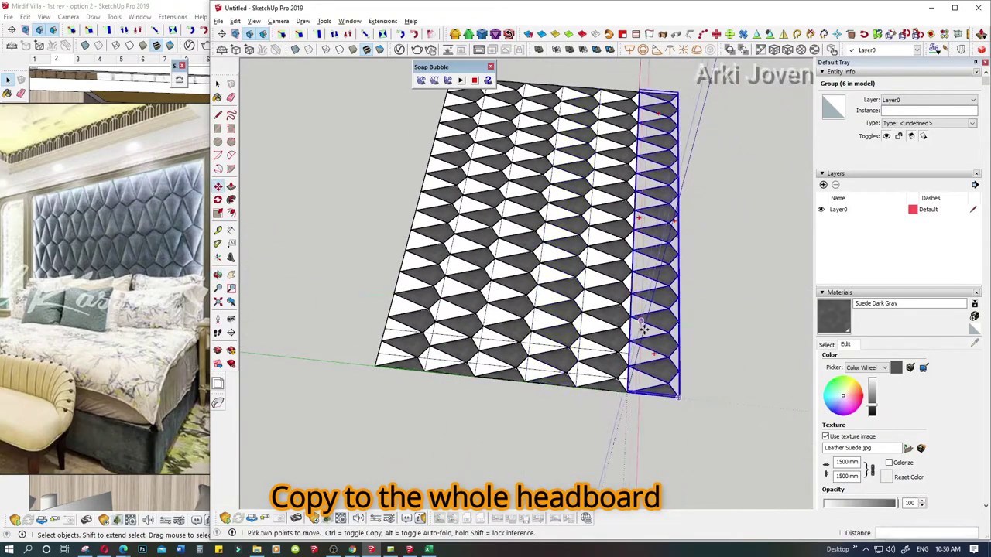
key(space)
click(701, 411)
click(648, 112)
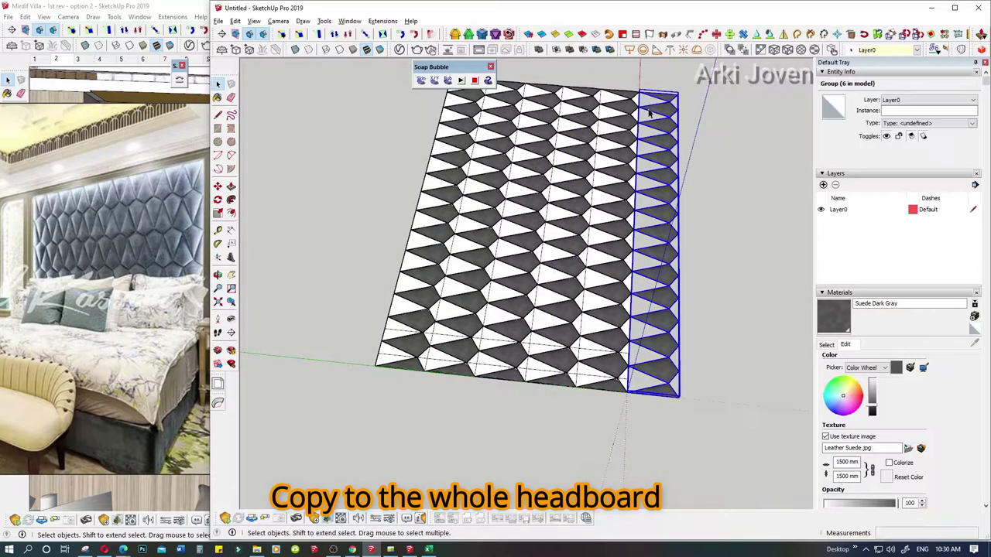
middle_drag(648, 113, 518, 356)
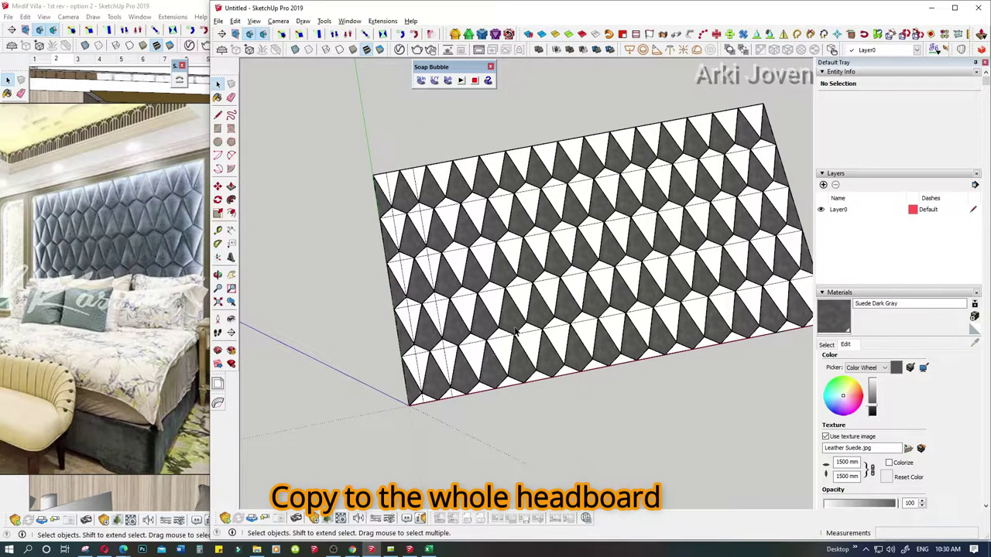
Step: Enter the top-left corner triangle group and select its white triangle face
mouse_move(386, 203)
middle_down()
mouse_move(442, 379)
mouse_move(395, 234)
mouse_move(441, 203)
mouse_move(414, 261)
mouse_move(422, 228)
middle_up()
scroll(396, 234, up, 5)
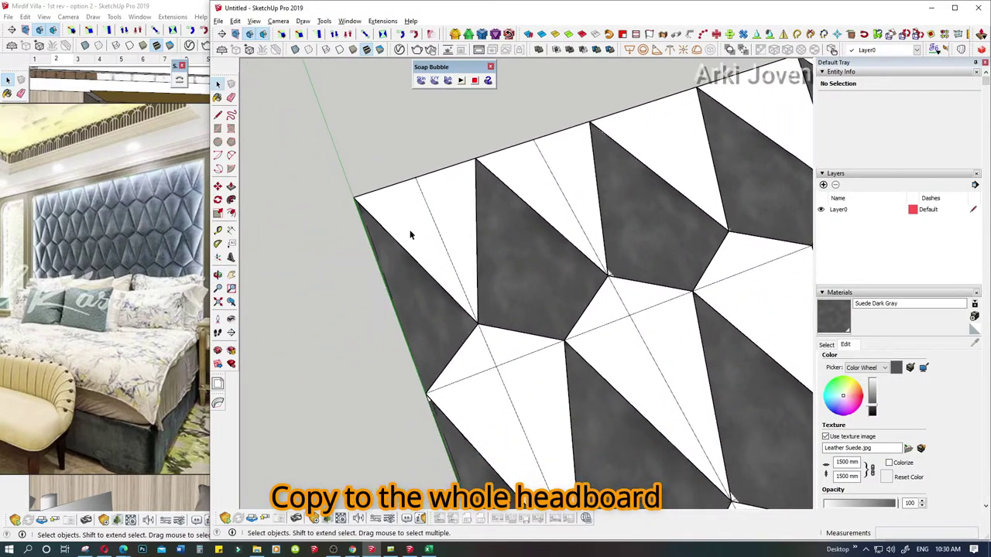
click(424, 225)
click(448, 218)
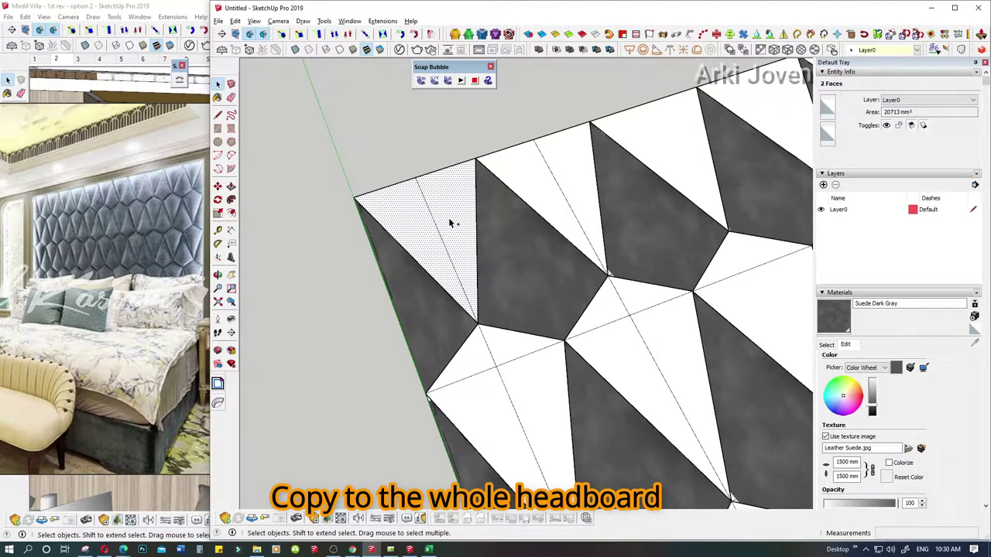
key(Escape)
double_click(448, 217)
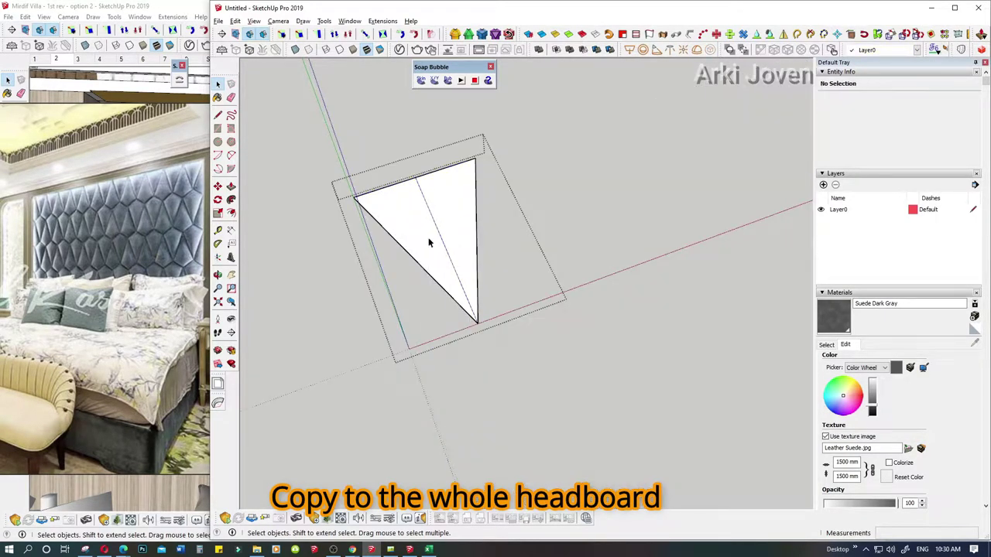
key(e)
key(space)
click(438, 226)
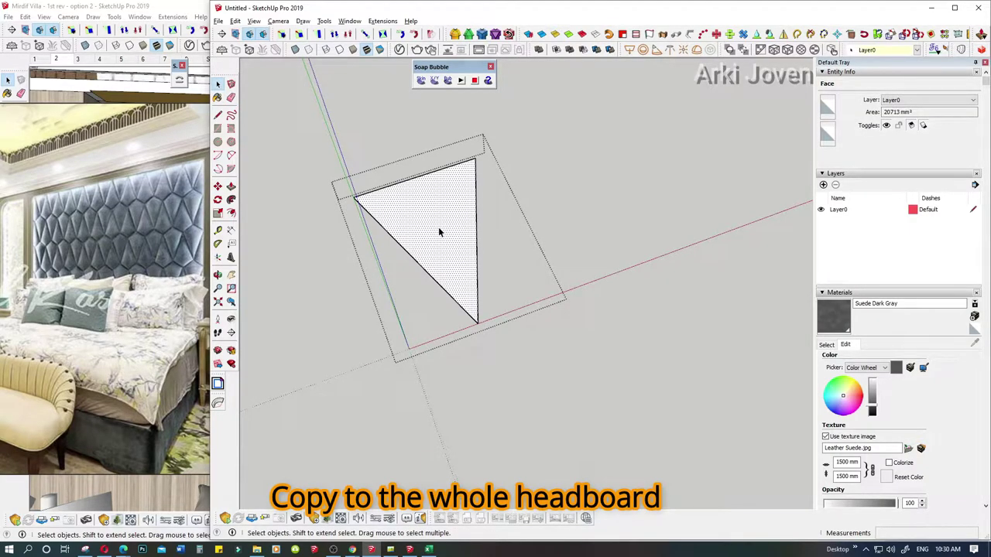
Step: After the closed-edges warning, select only the triangle's three edges
click(420, 81)
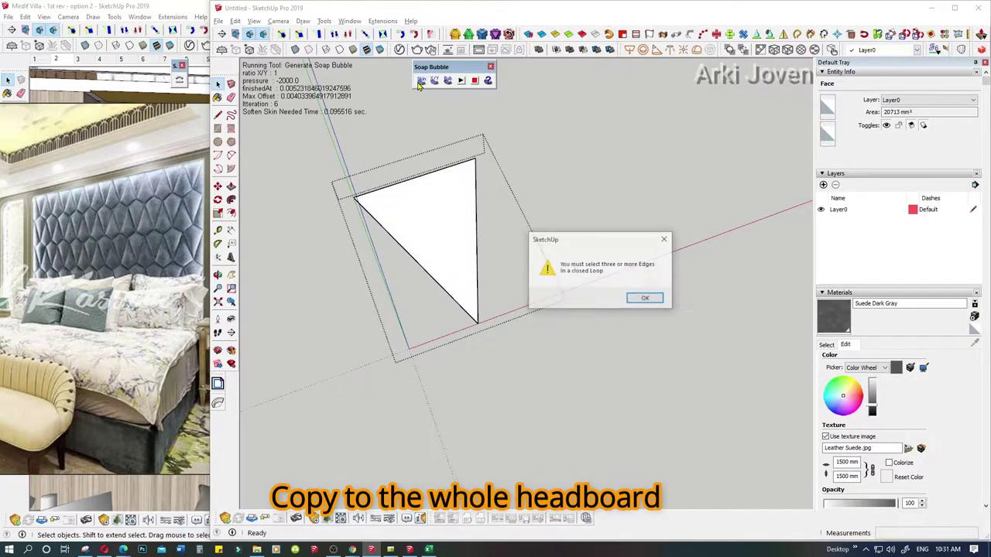
click(645, 299)
right_click(426, 225)
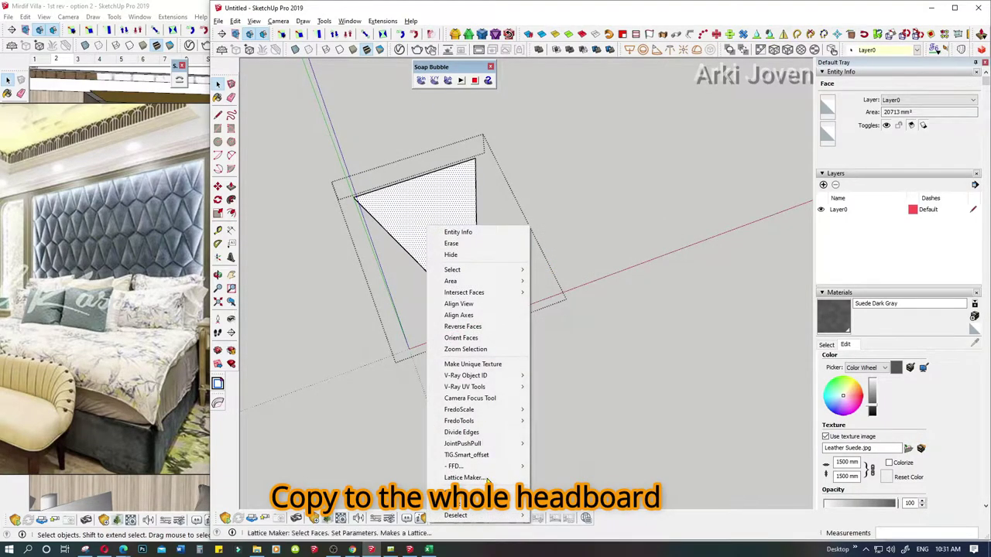
click(581, 488)
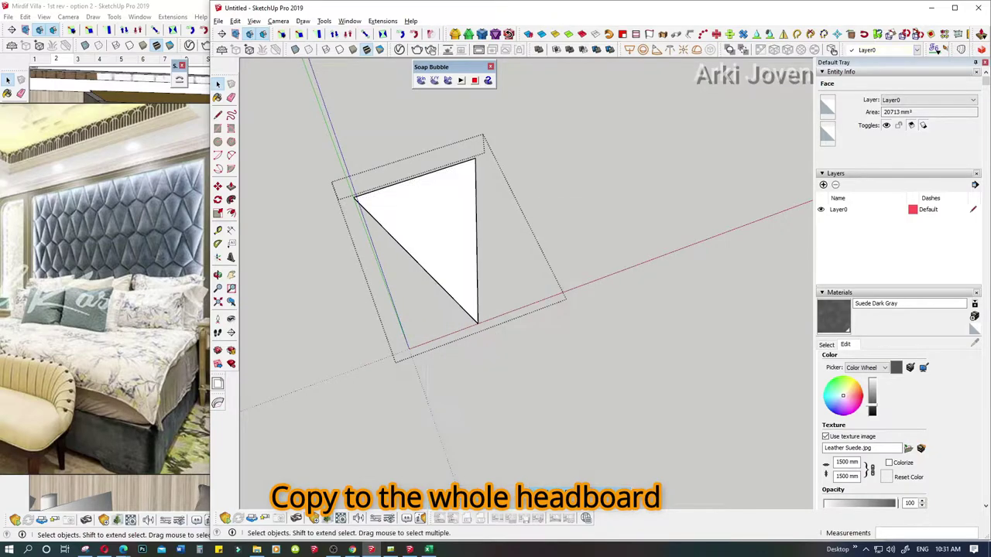
double_click(453, 239)
right_click(452, 237)
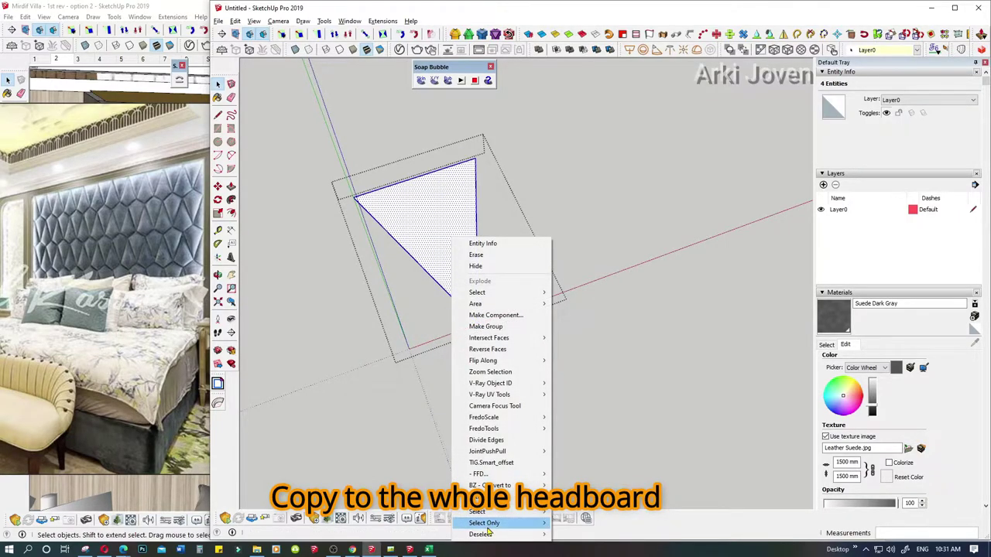
mouse_move(484, 524)
click(596, 484)
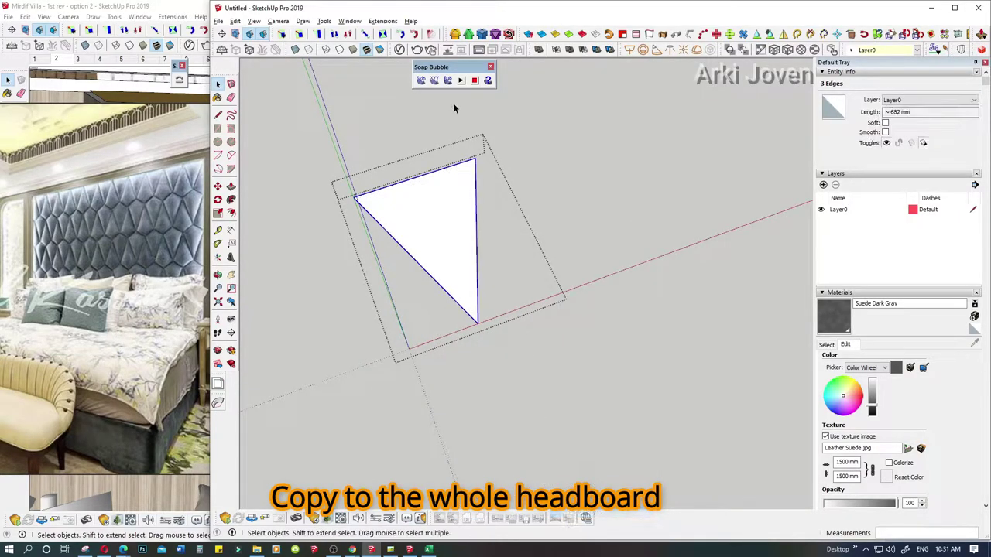
Step: Generate a 15-division soap skin inside the triangle and select the resulting group
click(421, 81)
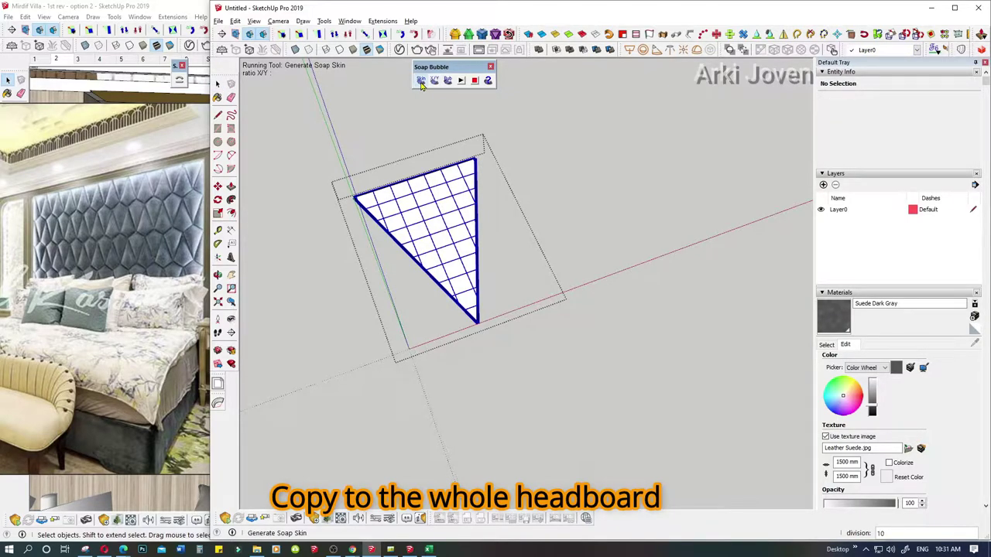
text(15)
key(Return)
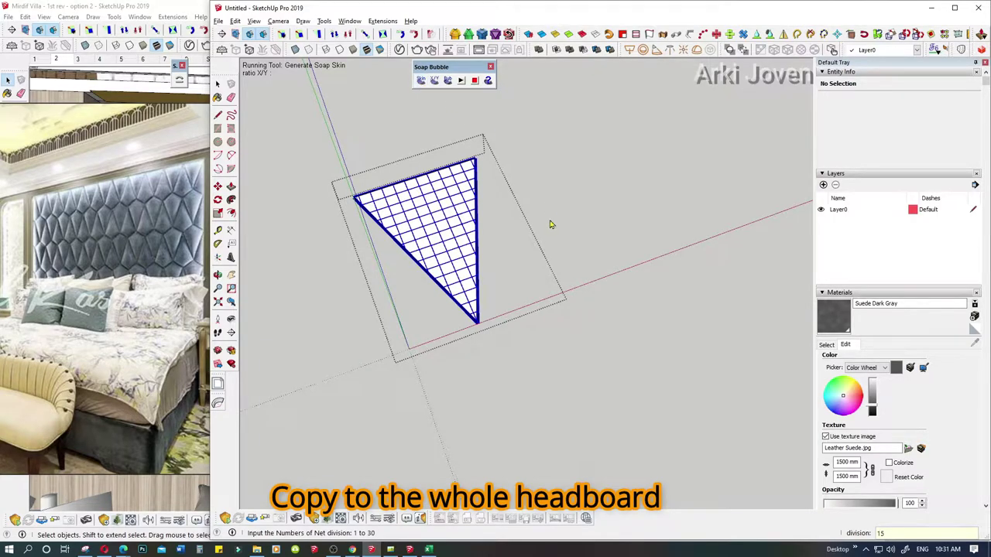
key(Return)
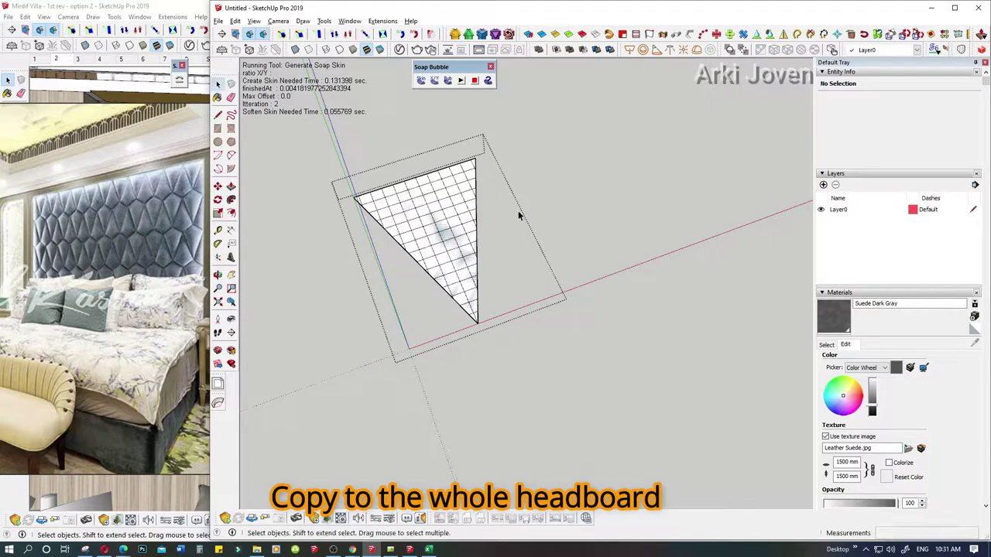
click(457, 209)
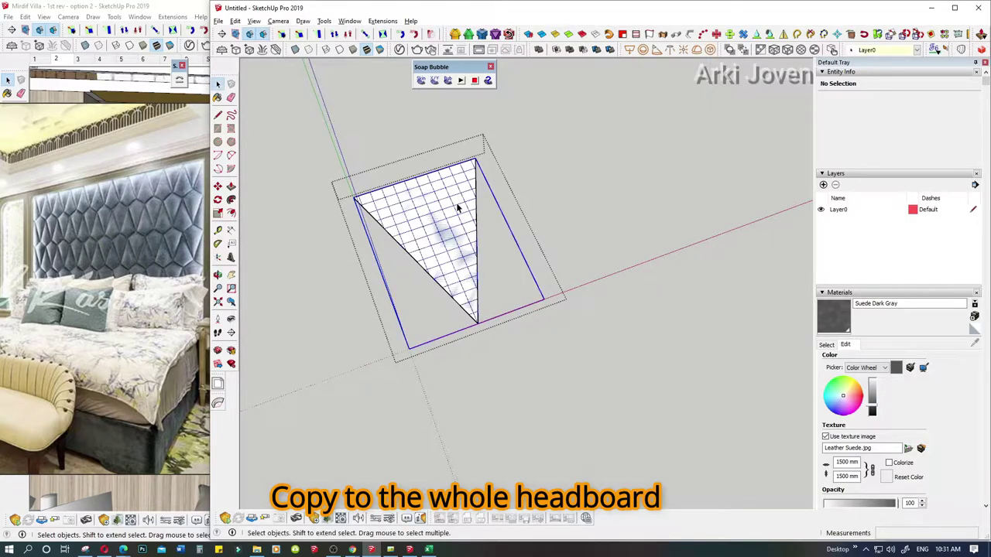
Step: Generate a soap bubble on the edge triangle at pressure -1000 and inspect it
click(448, 81)
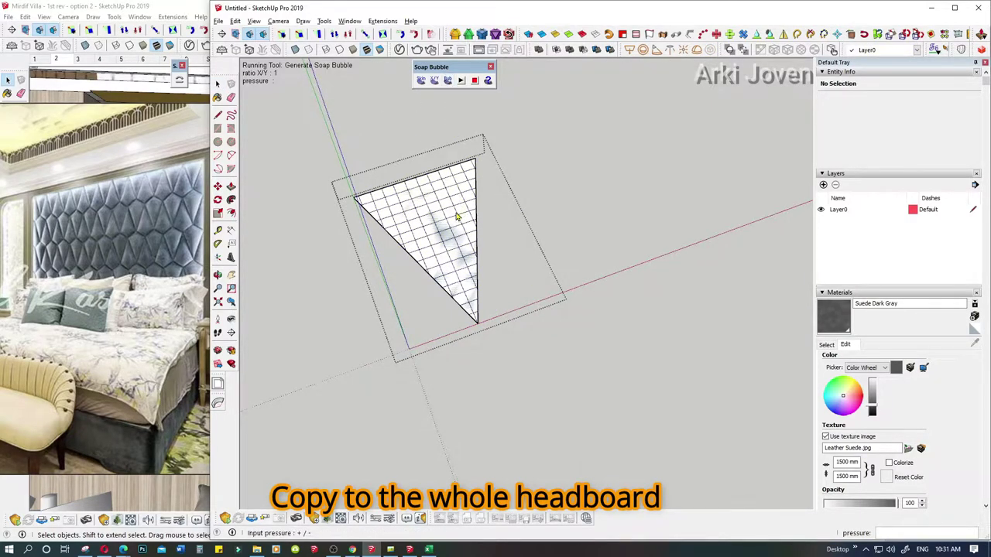
middle_drag(459, 222, 499, 235)
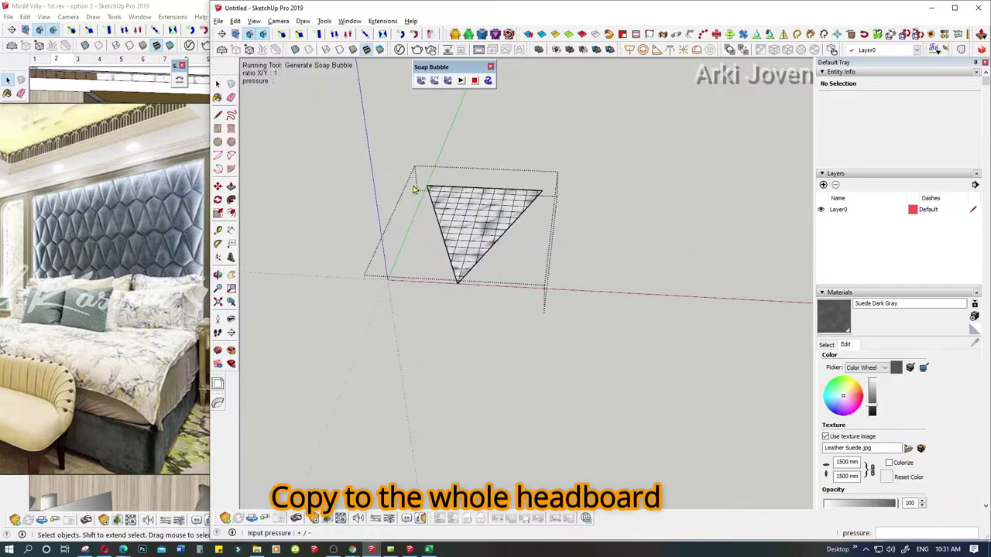
click(500, 232)
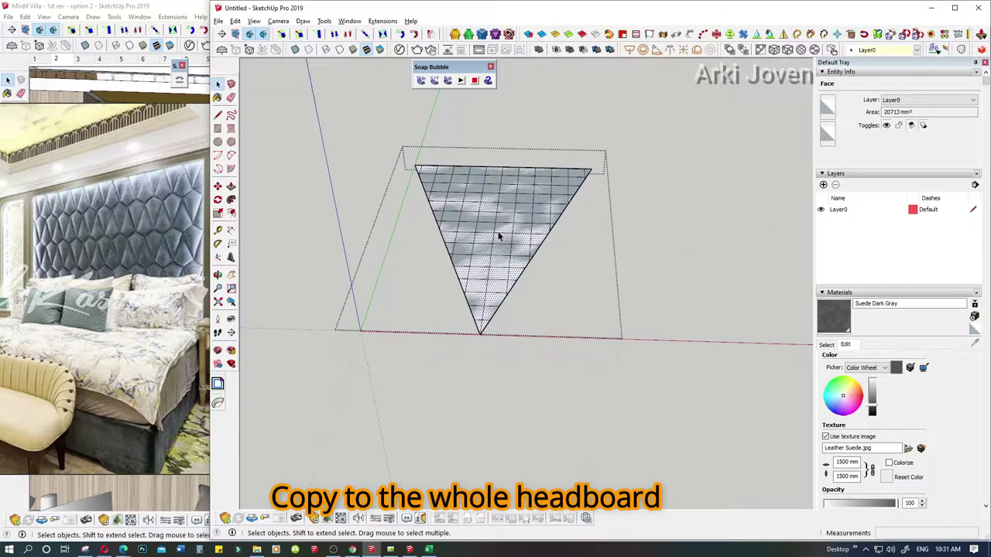
click(499, 235)
click(448, 80)
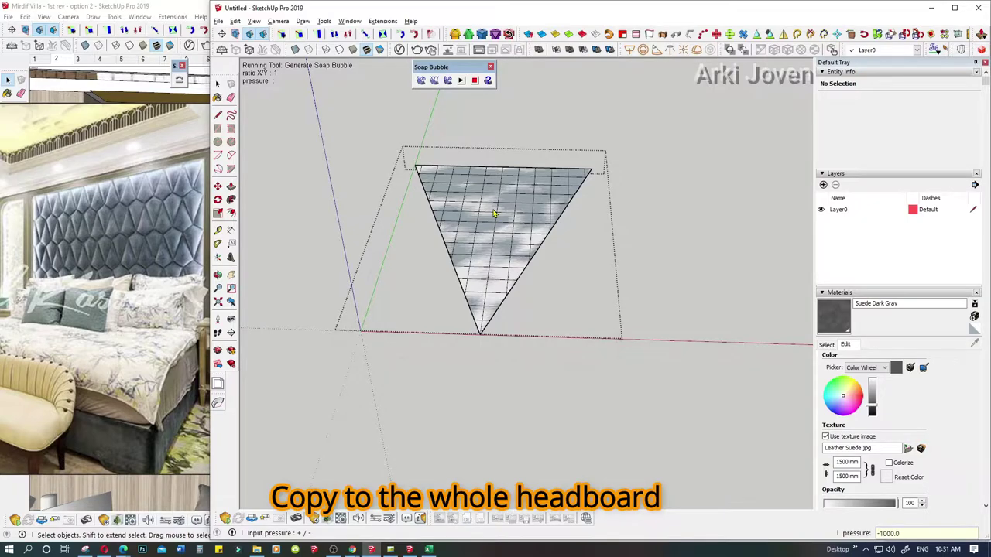
key(Return)
mouse_move(494, 213)
middle_down()
mouse_move(560, 172)
mouse_move(565, 212)
mouse_move(549, 221)
mouse_move(693, 178)
mouse_move(692, 206)
middle_up()
mouse_move(464, 177)
middle_down()
mouse_move(568, 163)
mouse_move(630, 139)
middle_up()
scroll(552, 236, up, 3)
scroll(633, 337, up, 1)
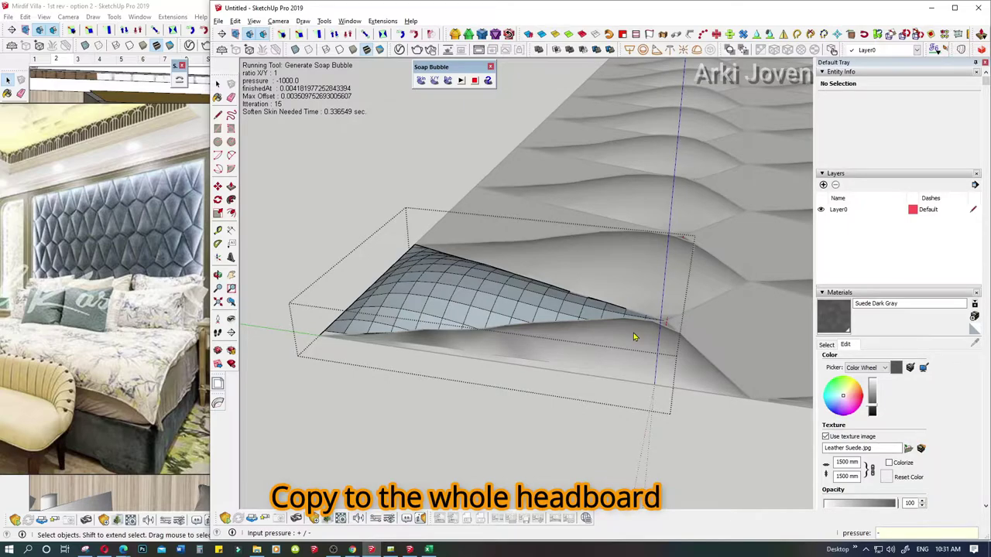
text(1200.0)
Step: Try re-inflating the triangle at pressures -1200 and -1100, checking the bubble from the side
key(Return)
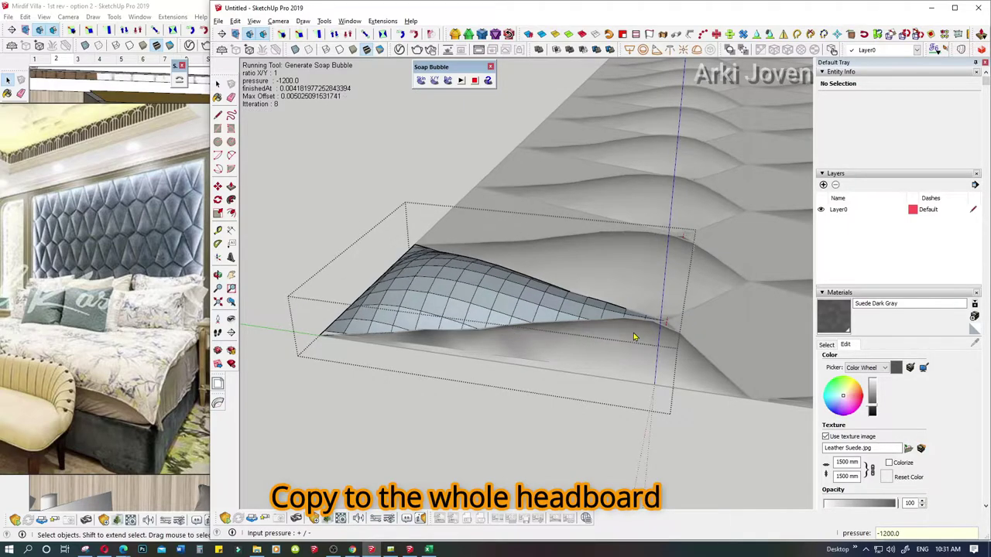
mouse_move(500, 354)
middle_down()
mouse_move(552, 227)
mouse_move(569, 231)
middle_up()
text(-1100)
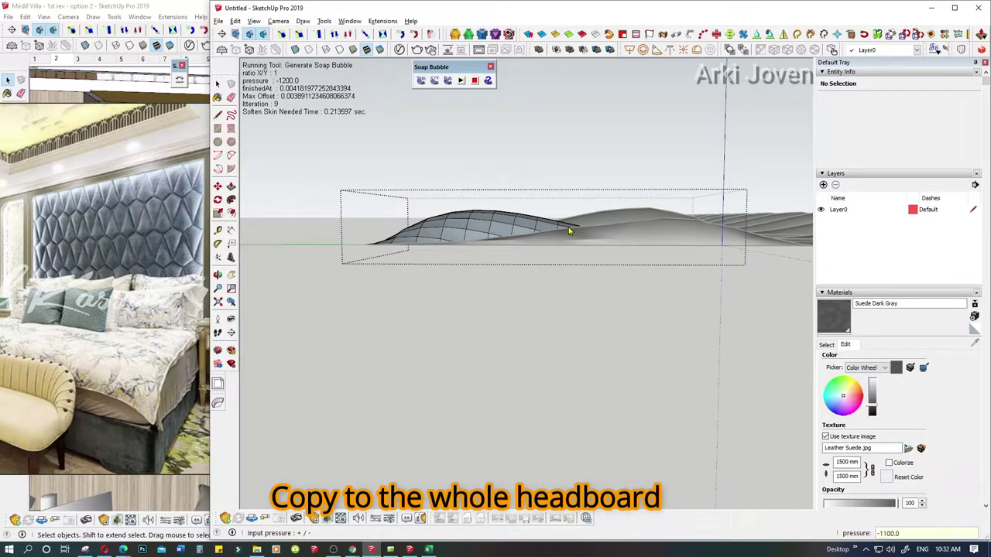
key(Return)
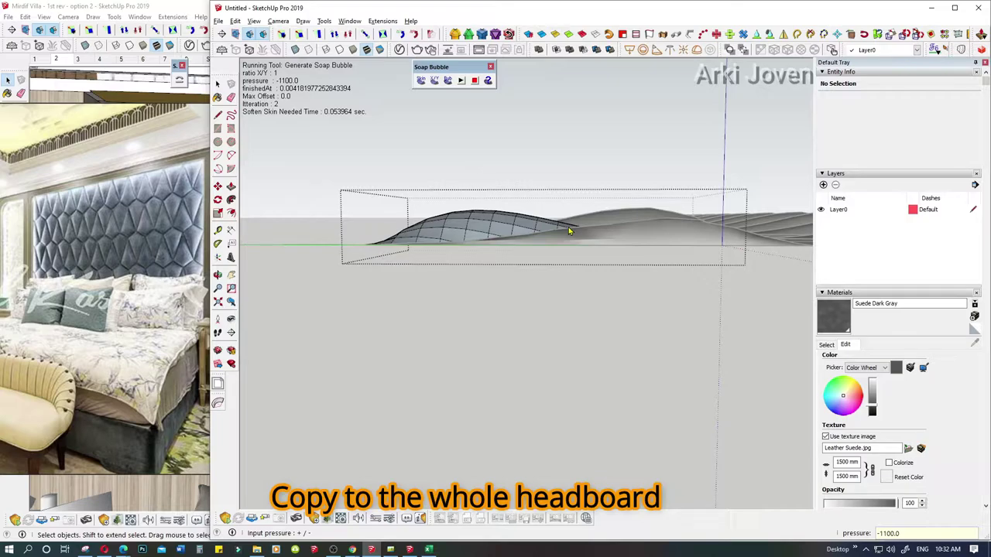
text(-)
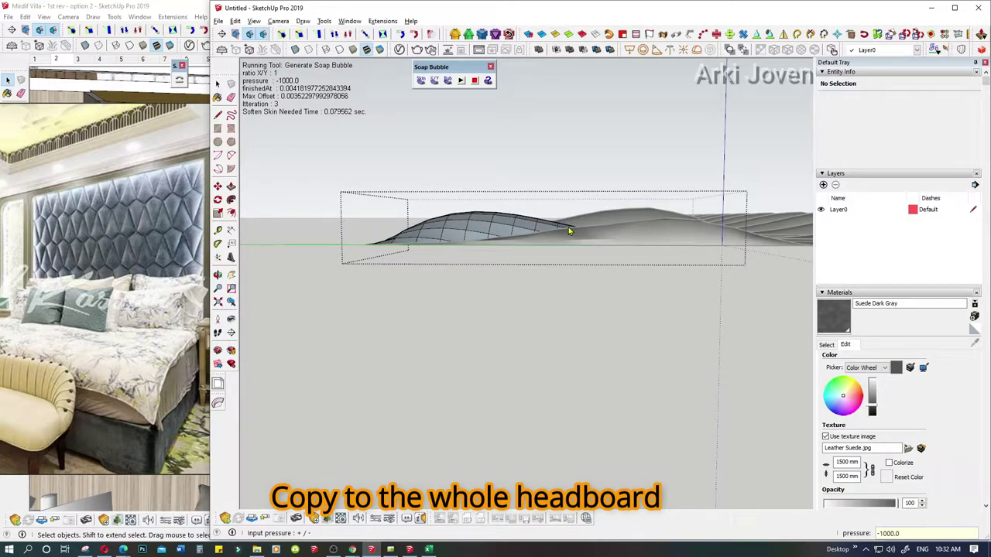
mouse_move(569, 230)
middle_down()
mouse_move(377, 360)
mouse_move(531, 279)
mouse_move(489, 265)
mouse_move(438, 303)
middle_up()
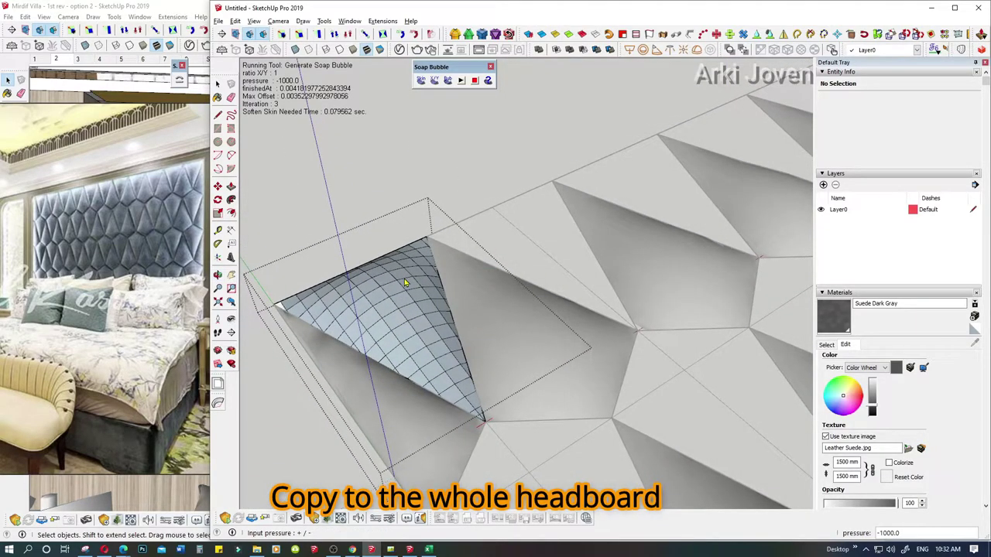
Step: Open the bubble group and select its whole mesh surface
key(space)
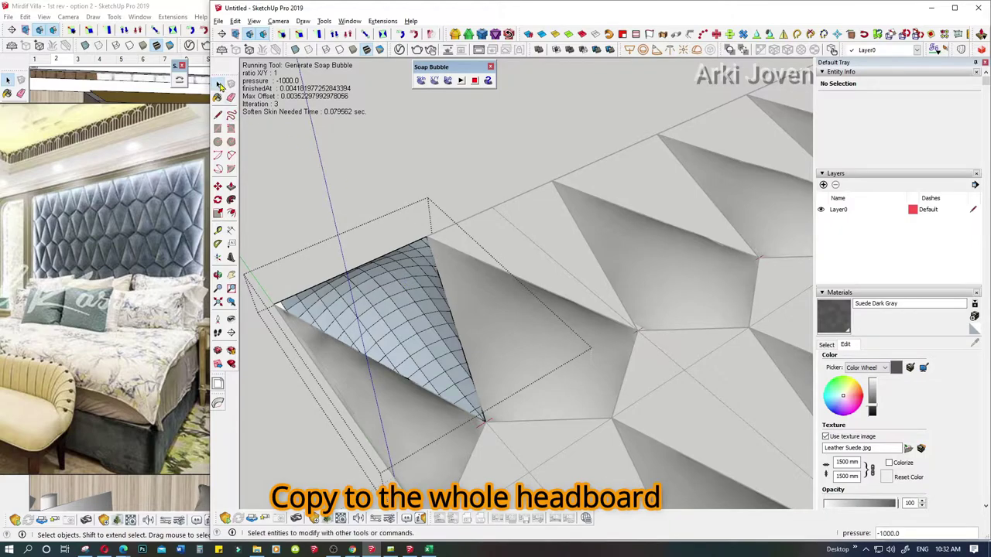
click(373, 267)
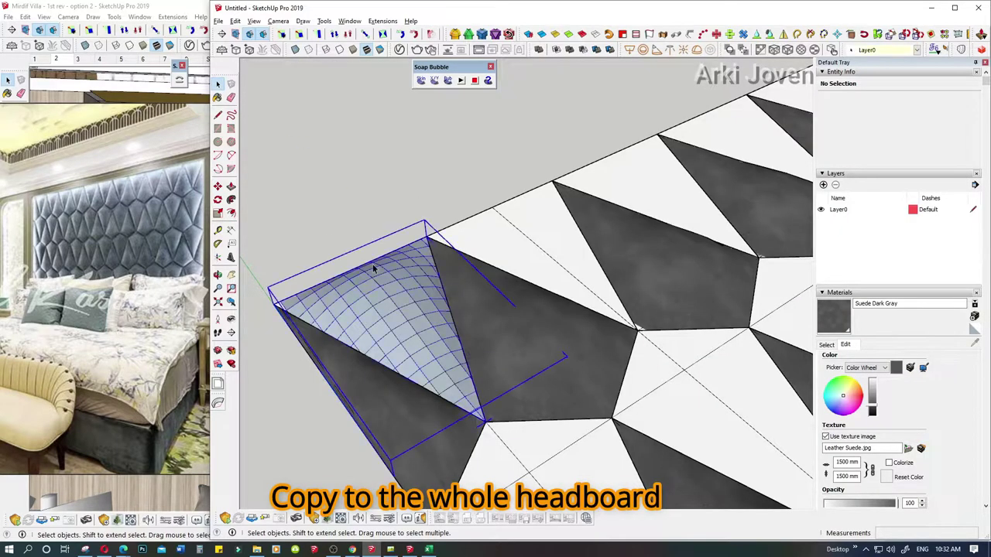
double_click(372, 309)
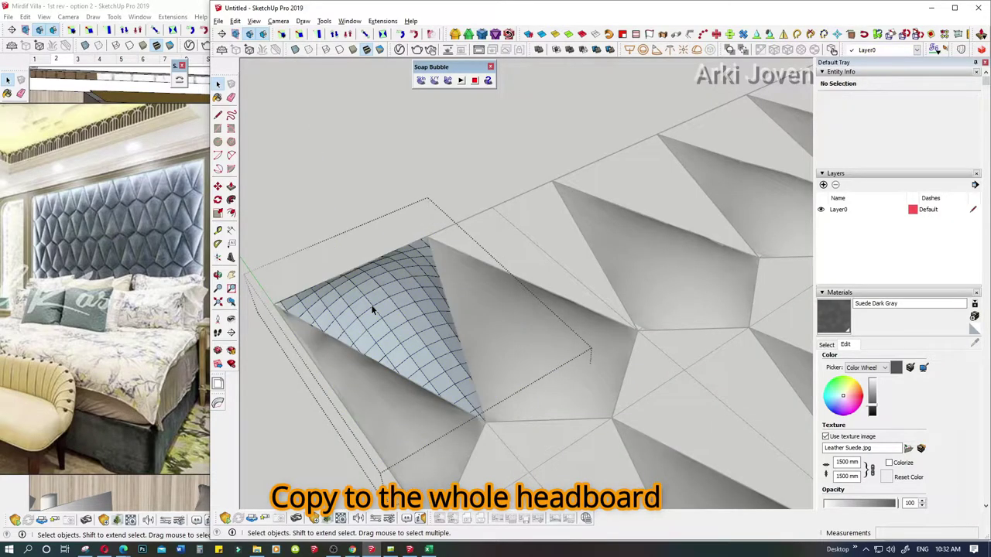
click(363, 306)
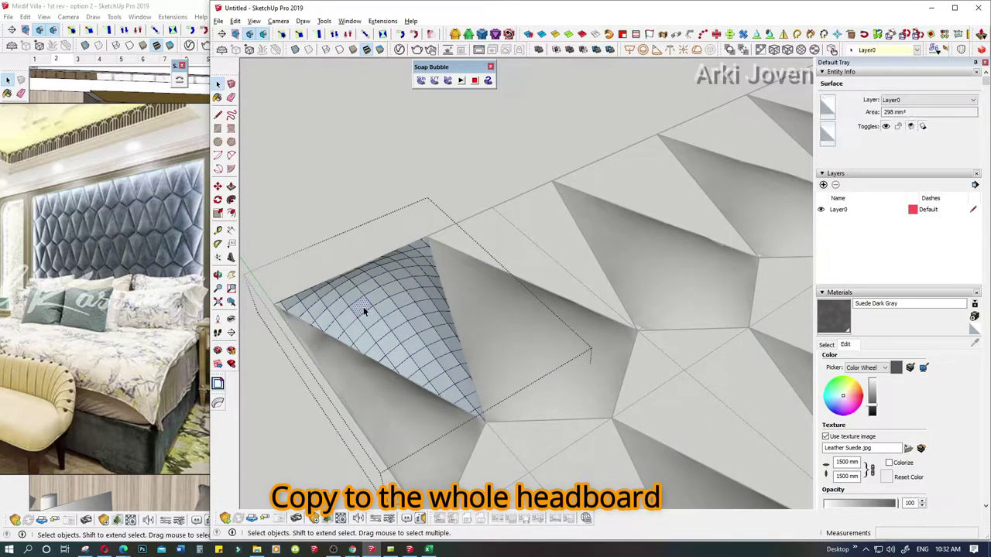
triple_click(363, 306)
Step: Reverse the mesh faces, make it a component, and smooth away the grid lines
right_click(363, 306)
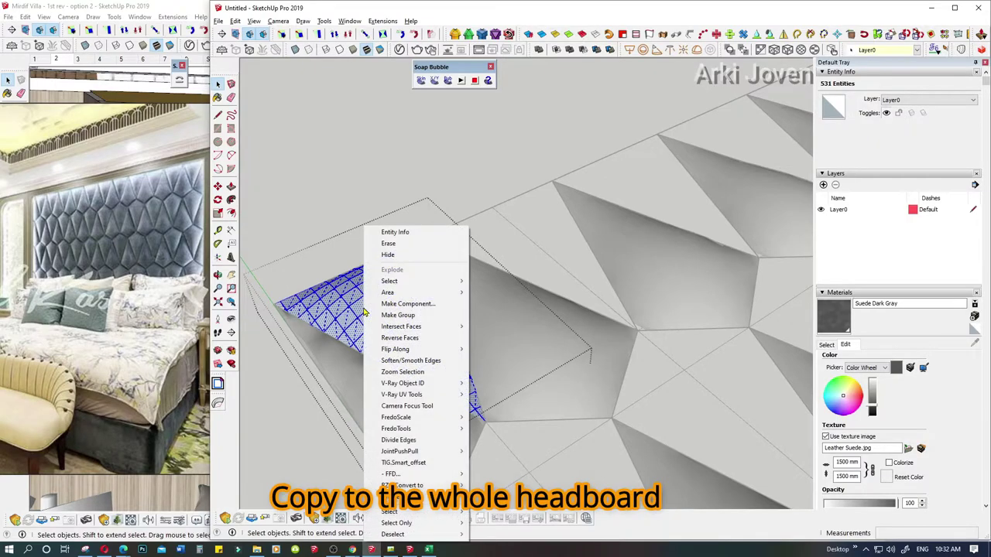
click(408, 338)
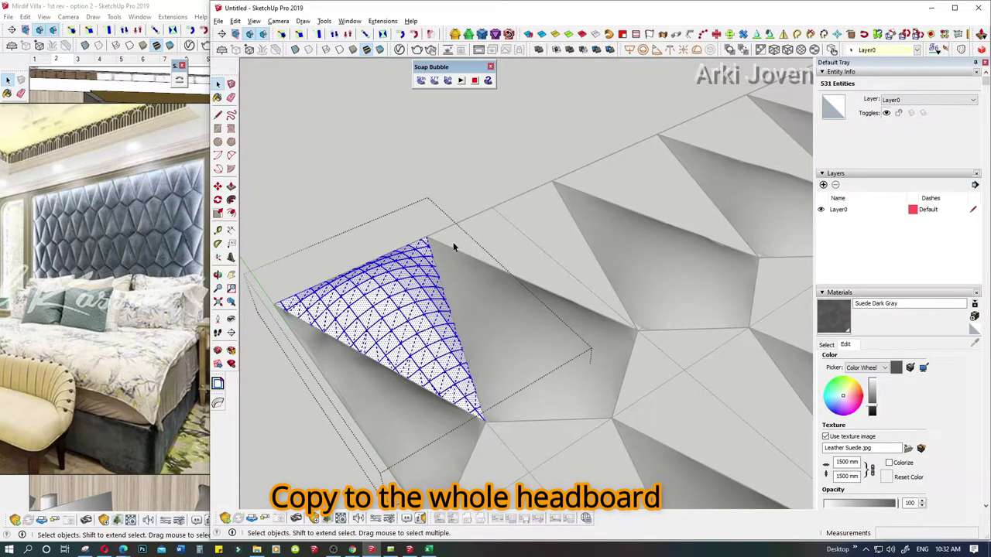
key(g)
click(508, 382)
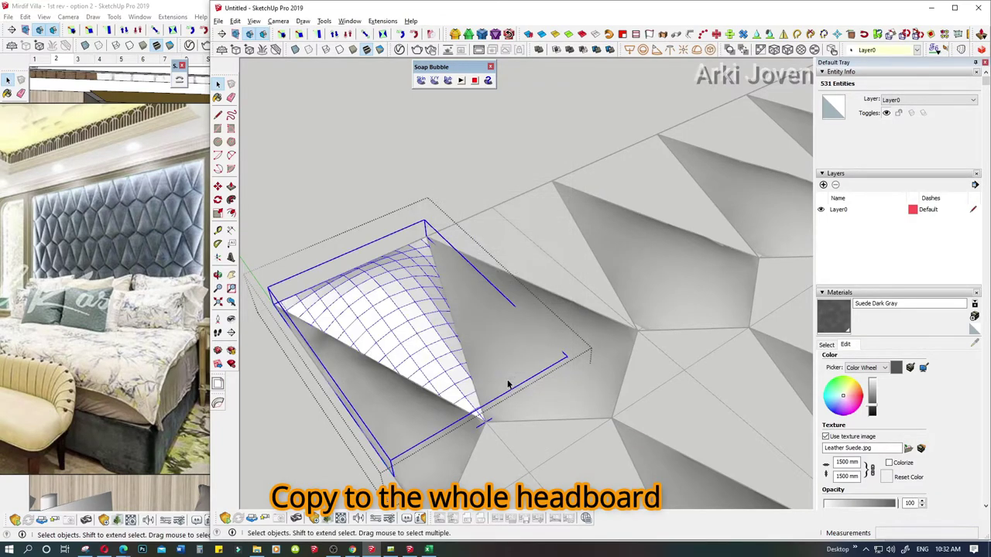
click(541, 40)
Step: Paint the cushion triangle with Suede Dark Gray
key(b)
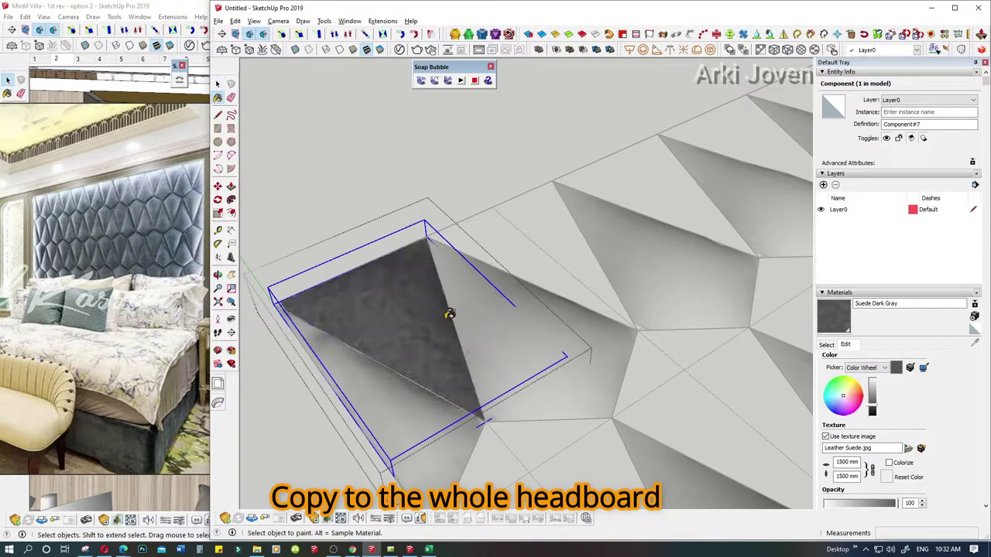
click(446, 319)
key(space)
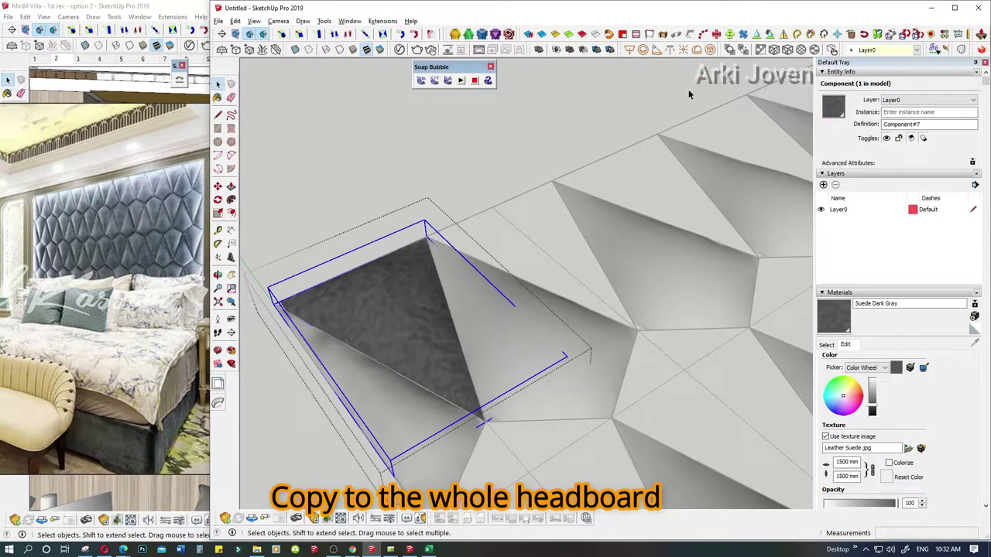
mouse_move(441, 308)
middle_down()
mouse_move(411, 264)
mouse_move(444, 255)
mouse_move(509, 348)
middle_up()
mouse_move(533, 203)
middle_down()
mouse_move(530, 159)
mouse_move(461, 404)
mouse_move(466, 324)
middle_up()
Step: Copy the triangle to the next diamond point and array it *14 along the top edge
key(m)
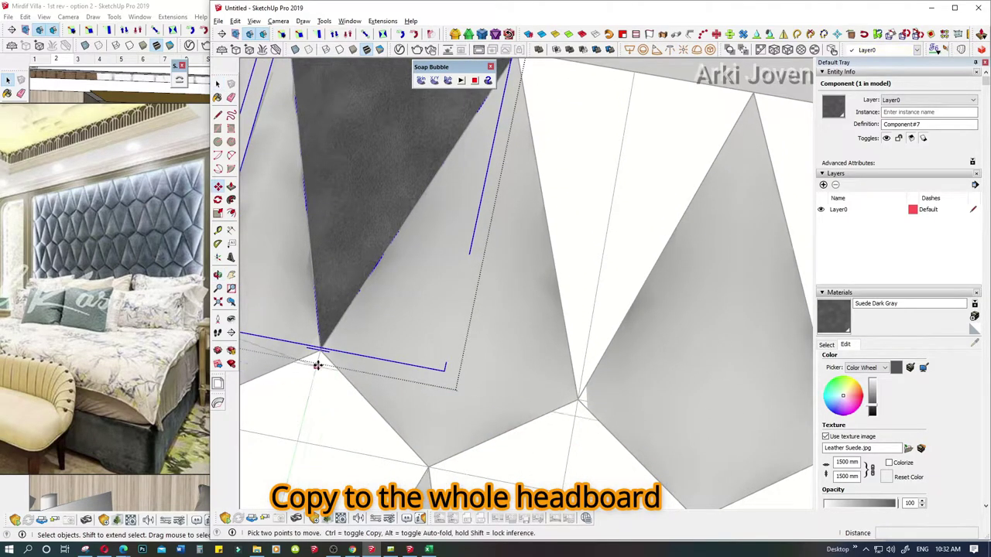
click(320, 350)
key(ctrl)
click(577, 399)
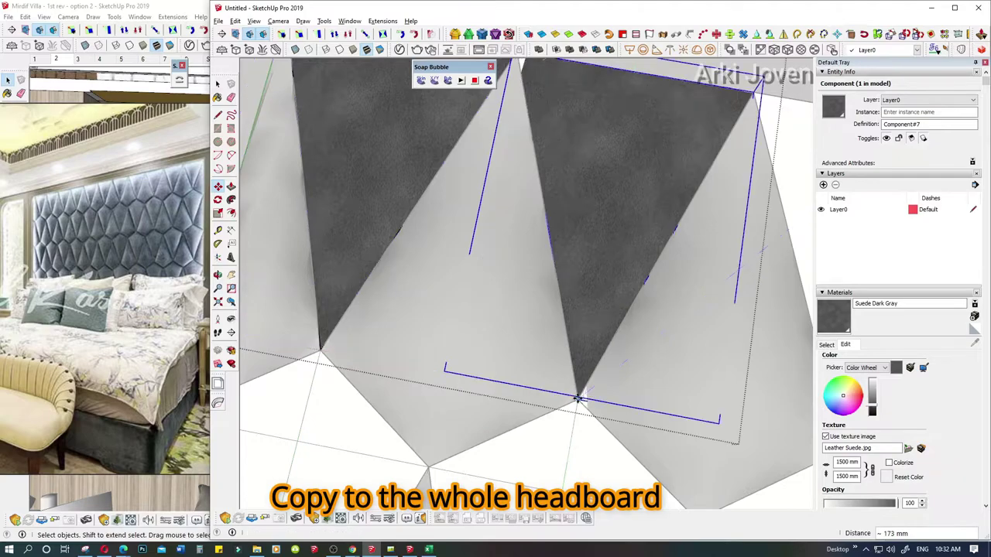
text(*)
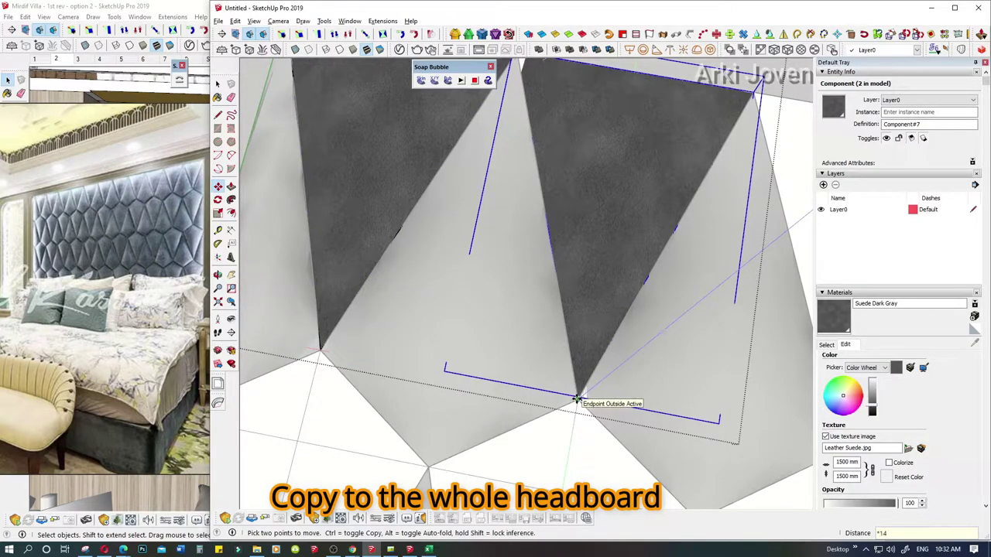
key(Return)
Step: Bring the tiled headboard into view and select the top row of triangle tiles
scroll(577, 400, down, 3)
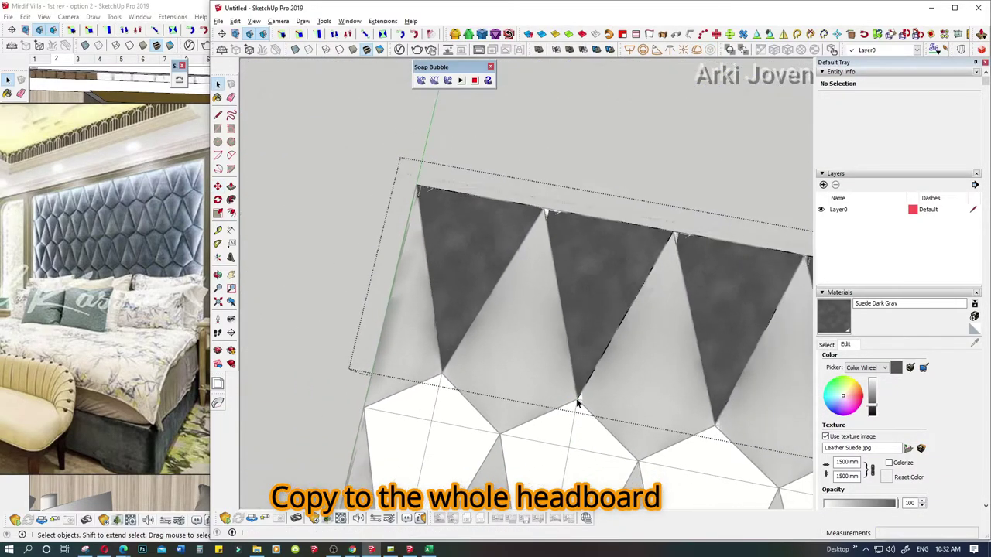
scroll(576, 402, down, 3)
scroll(577, 403, down, 2)
shift+middle_drag(572, 404, 365, 267)
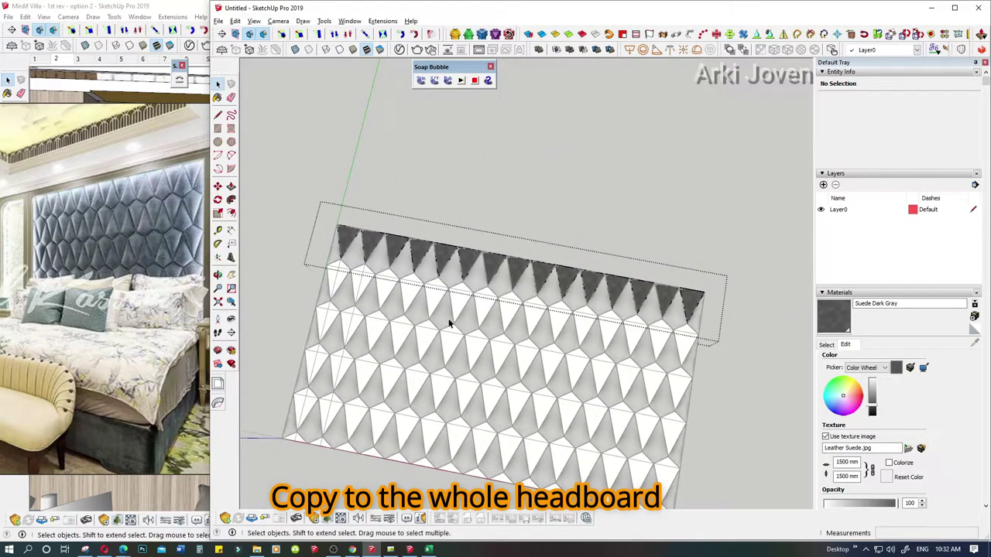
mouse_move(449, 324)
middle_down()
mouse_move(582, 237)
mouse_move(467, 356)
mouse_move(438, 258)
middle_up()
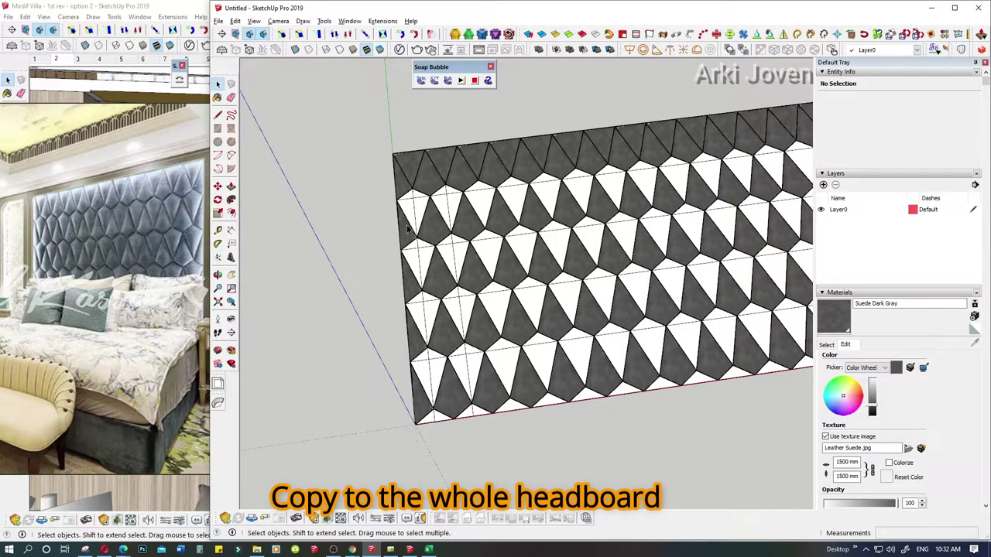
middle_drag(424, 229, 358, 258)
click(372, 245)
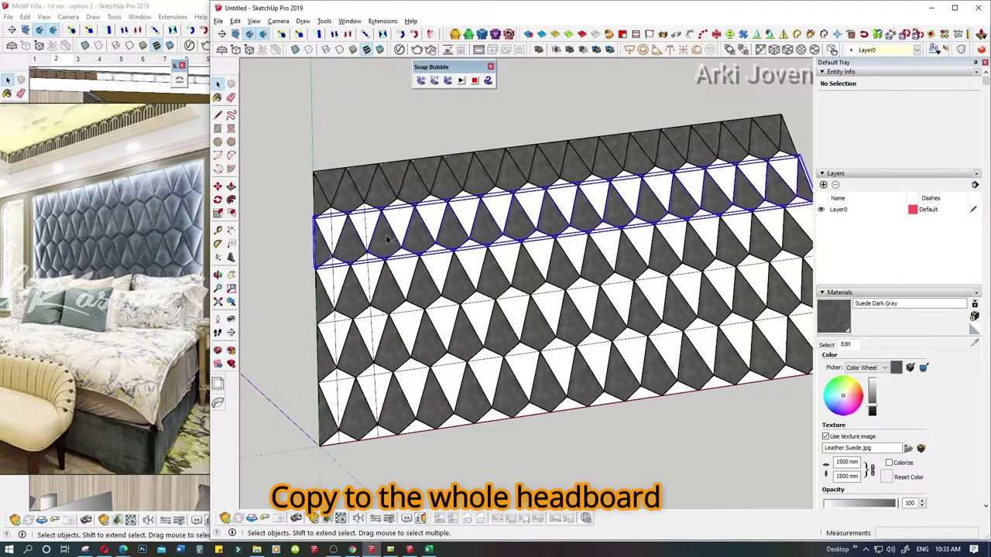
Step: Copy the triangle row to a spot beside the headboard
scroll(415, 272, down, 3)
middle_drag(415, 272, 511, 325)
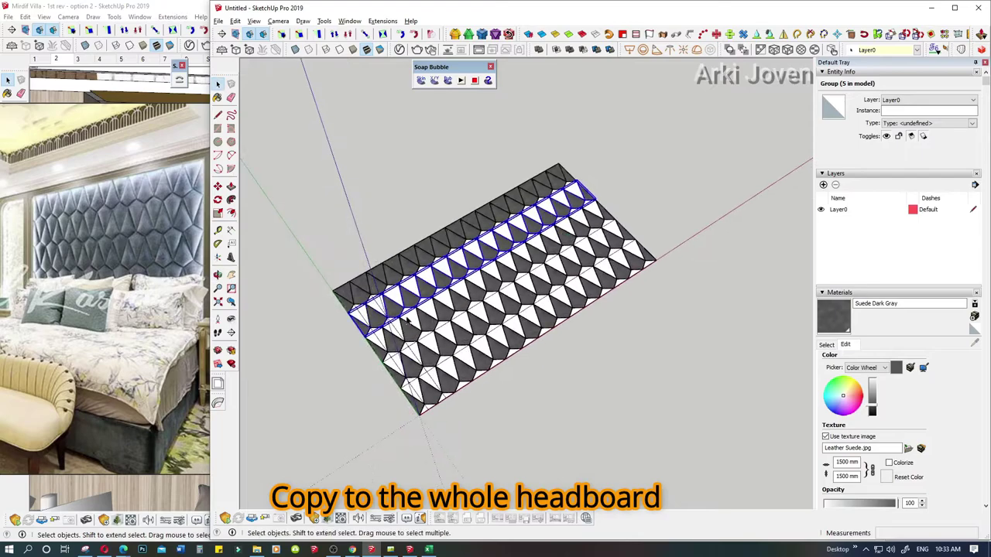
key(m)
mouse_move(424, 387)
shift+middle_down()
mouse_move(465, 372)
mouse_move(425, 426)
shift+middle_up()
key(ctrl)
click(425, 425)
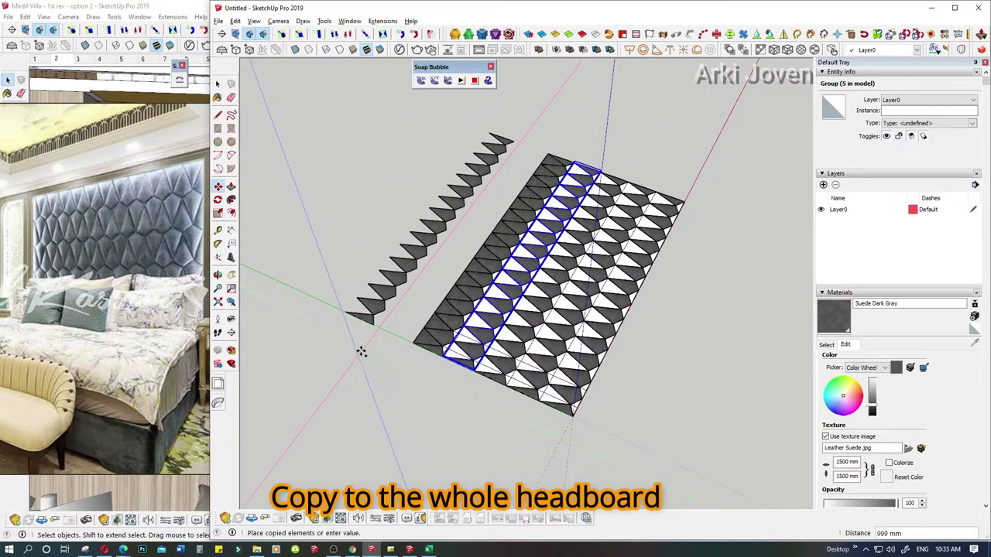
click(355, 351)
Step: Rotate the copied triangle row 180 degrees
key(q)
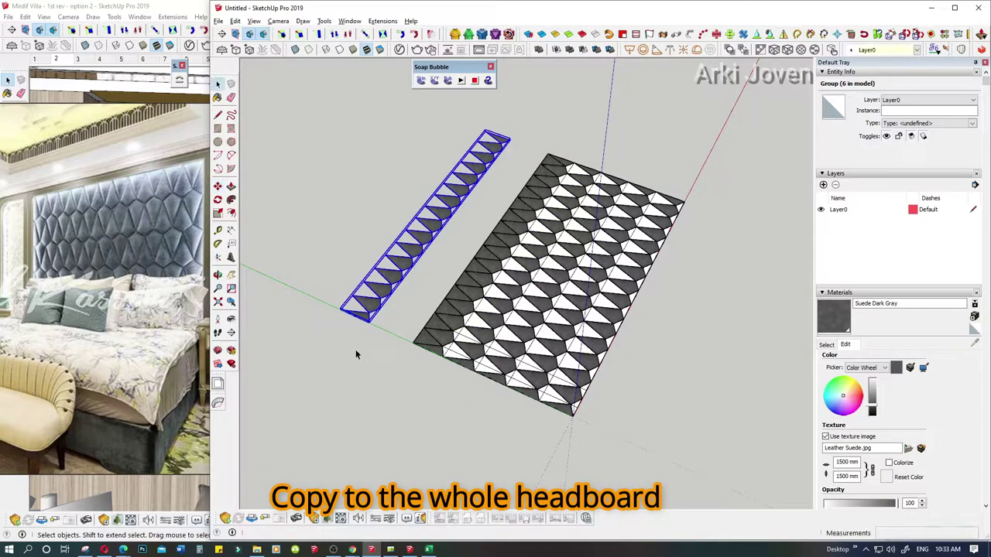
click(359, 232)
click(345, 237)
text(180)
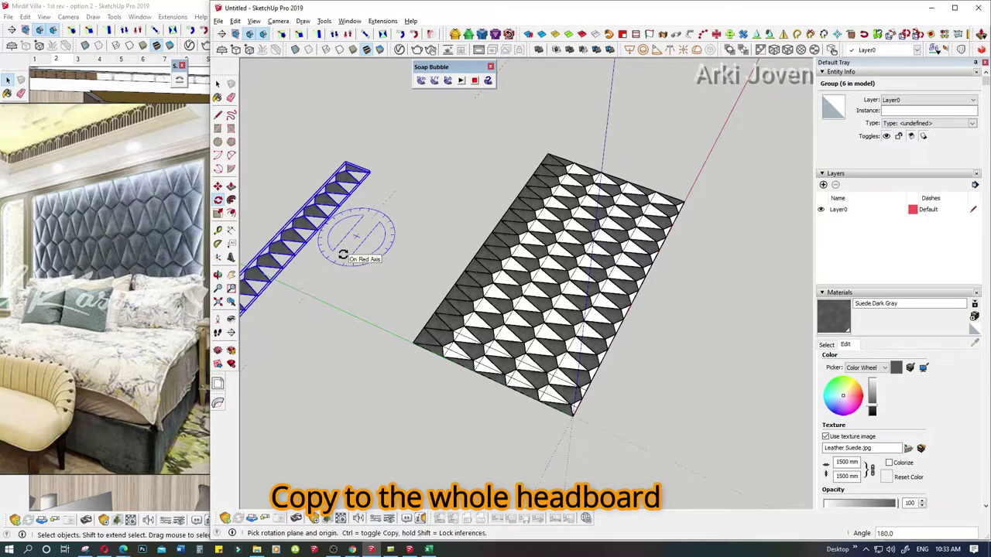
Step: Open the triangle row group and delete the extra fin at its left end
key(space)
mouse_move(437, 221)
middle_down()
mouse_move(331, 265)
mouse_move(475, 273)
middle_up()
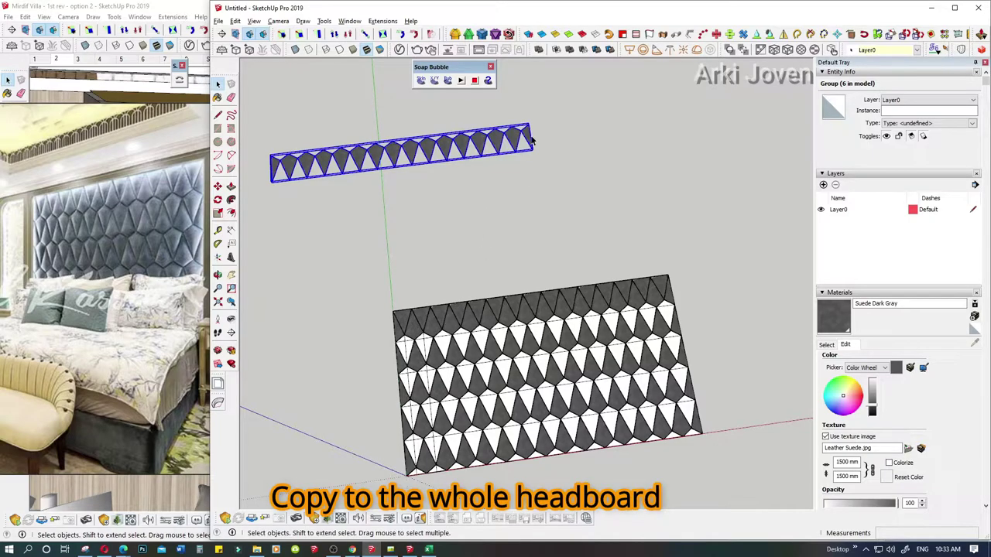
double_click(531, 137)
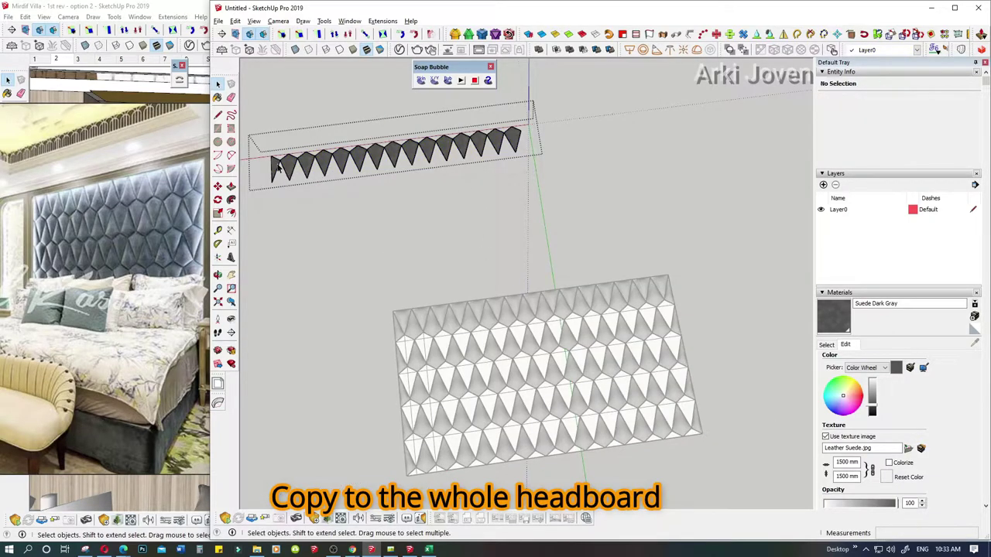
key(ctrl+z)
Step: Move the triangle strip so it snaps onto the headboard's top-row point
click(509, 155)
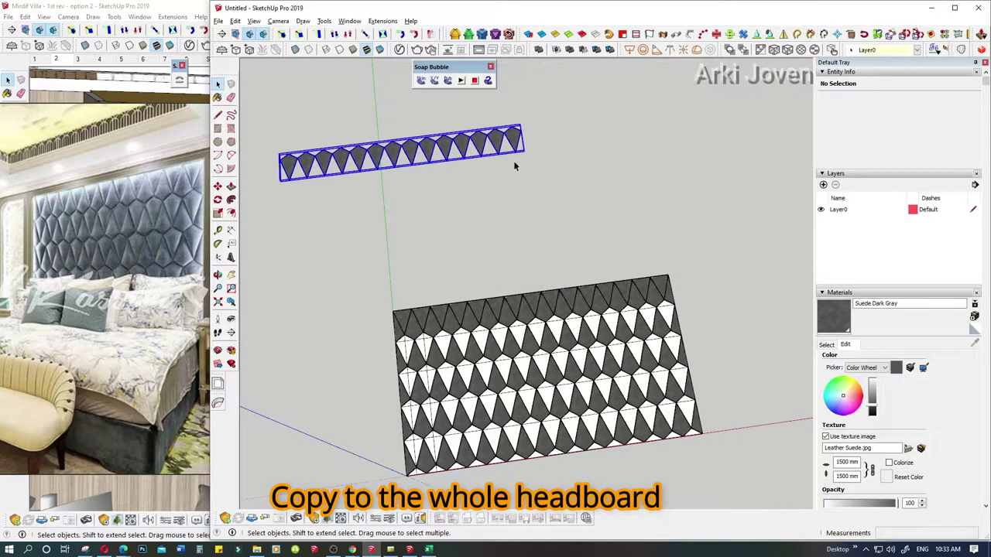
scroll(514, 159, up, 1)
key(m)
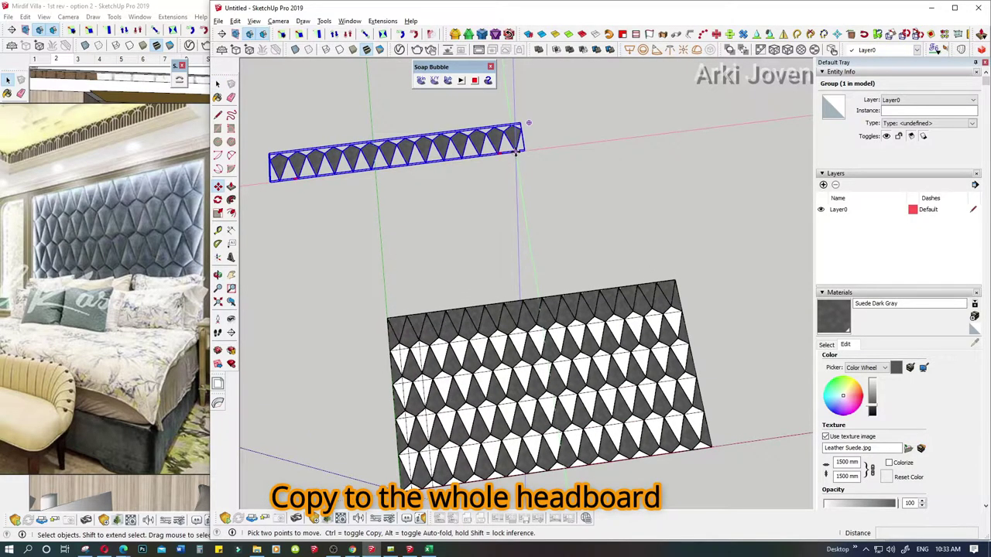
click(523, 122)
mouse_move(539, 184)
middle_down()
mouse_move(576, 302)
mouse_move(565, 325)
middle_up()
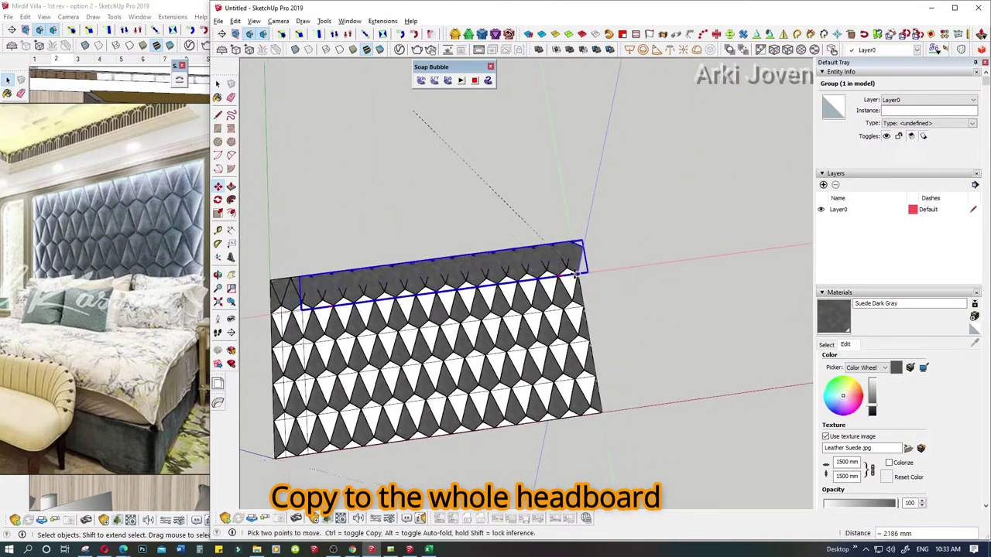
scroll(561, 331, up, 2)
scroll(557, 334, up, 2)
scroll(554, 338, up, 2)
scroll(554, 344, up, 2)
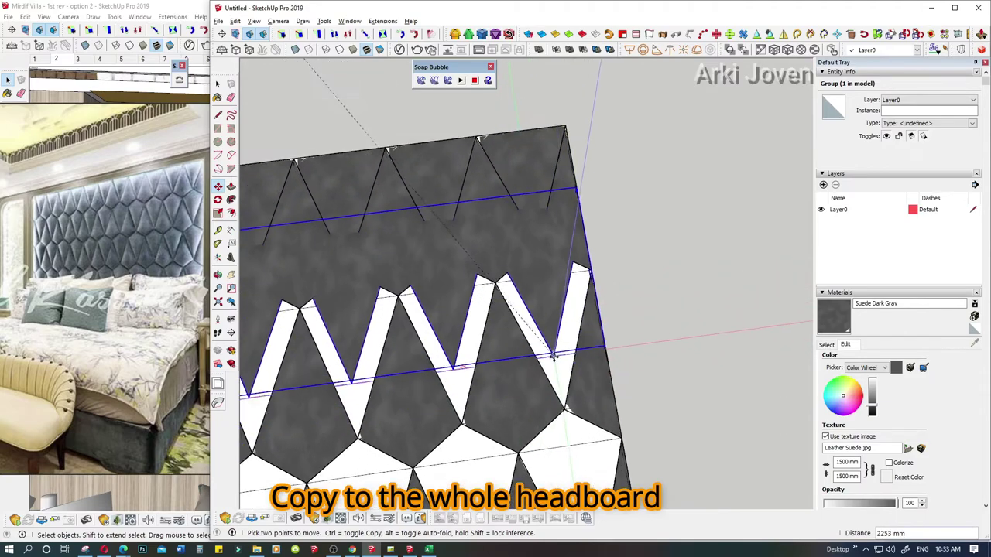
scroll(559, 375, up, 1)
scroll(559, 379, up, 2)
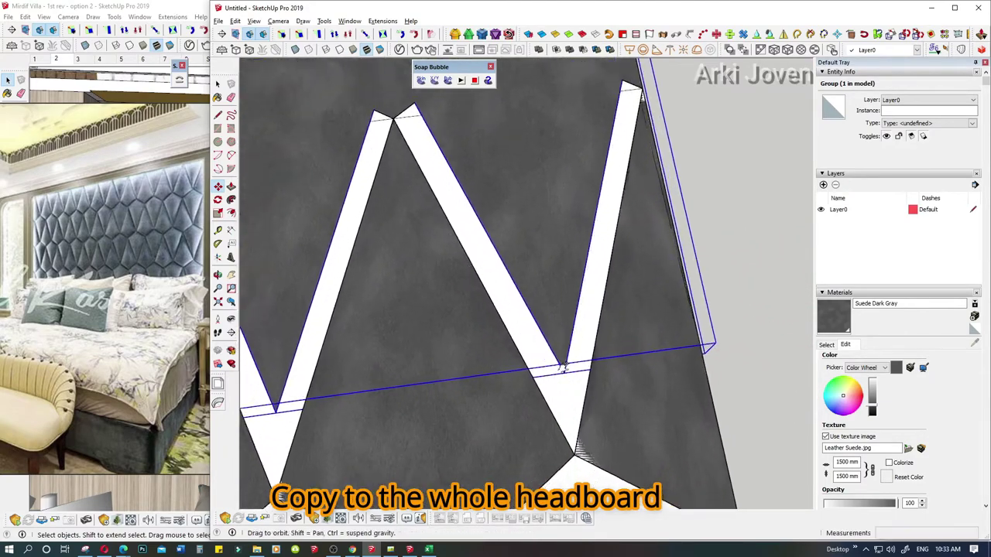
scroll(572, 377, up, 2)
scroll(588, 373, up, 1)
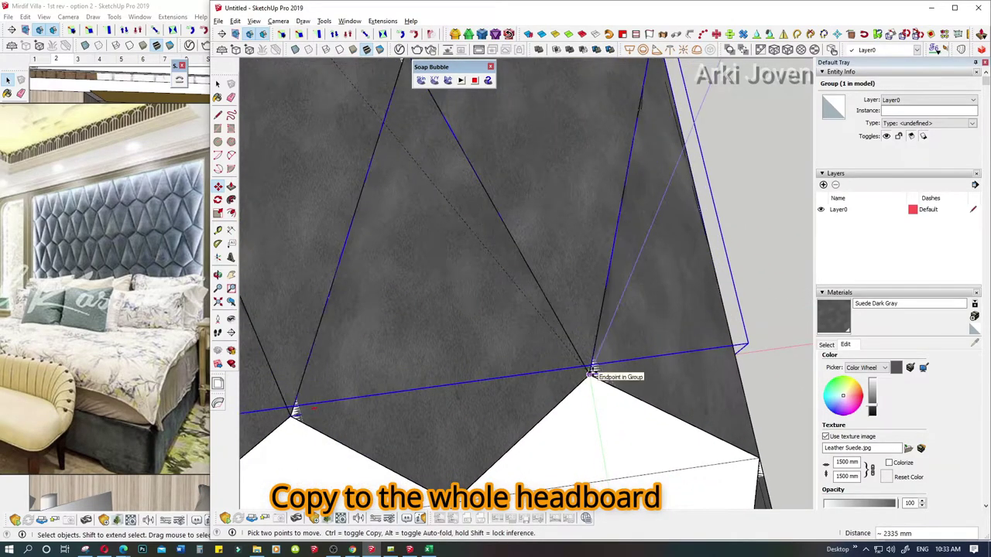
click(592, 372)
key(space)
scroll(543, 435, down, 1)
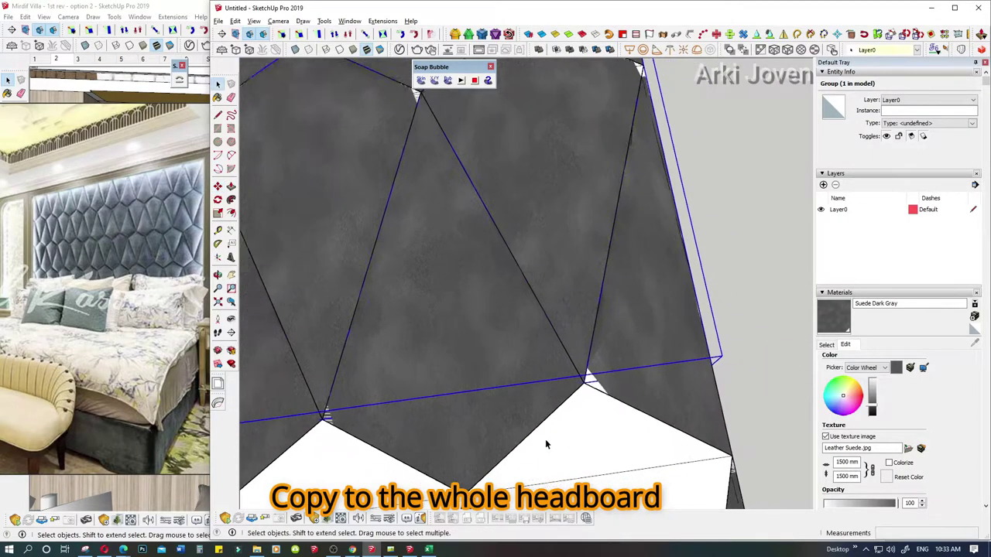
scroll(545, 438, down, 2)
scroll(545, 438, down, 2)
middle_drag(540, 415, 410, 310)
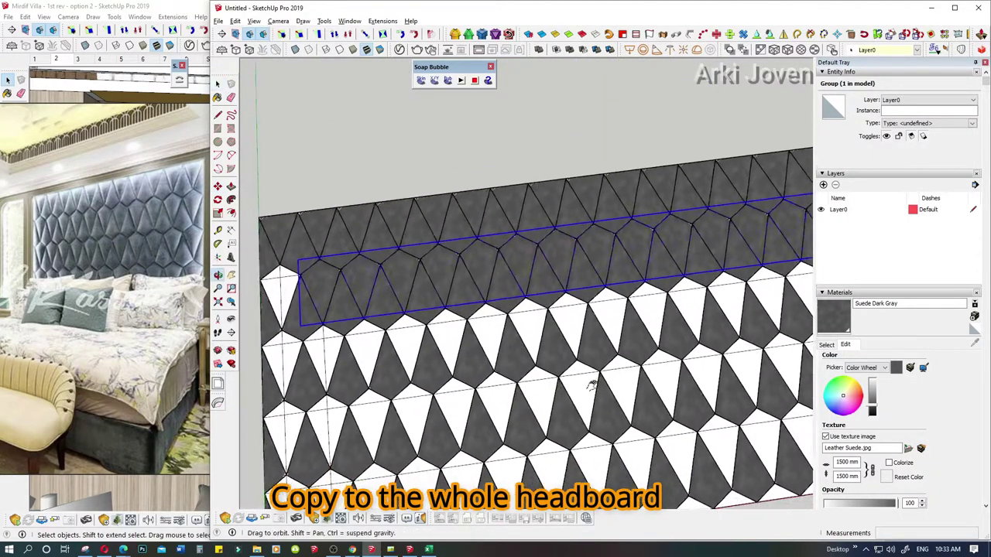
Step: Copy the dark cell group left to fill the gap at the headboard's end
scroll(410, 310, up, 2)
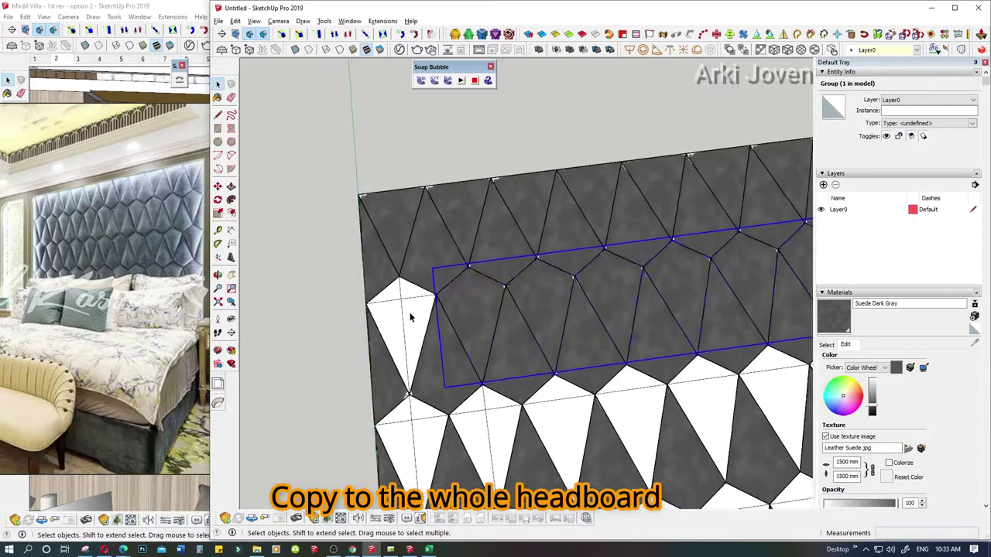
scroll(438, 214, up, 2)
scroll(518, 251, up, 1)
click(531, 266)
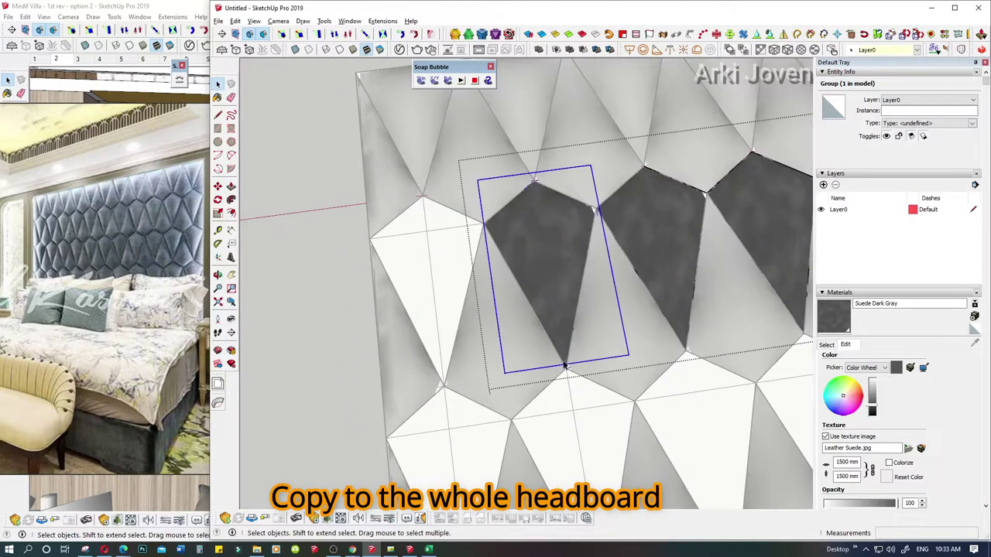
key(m)
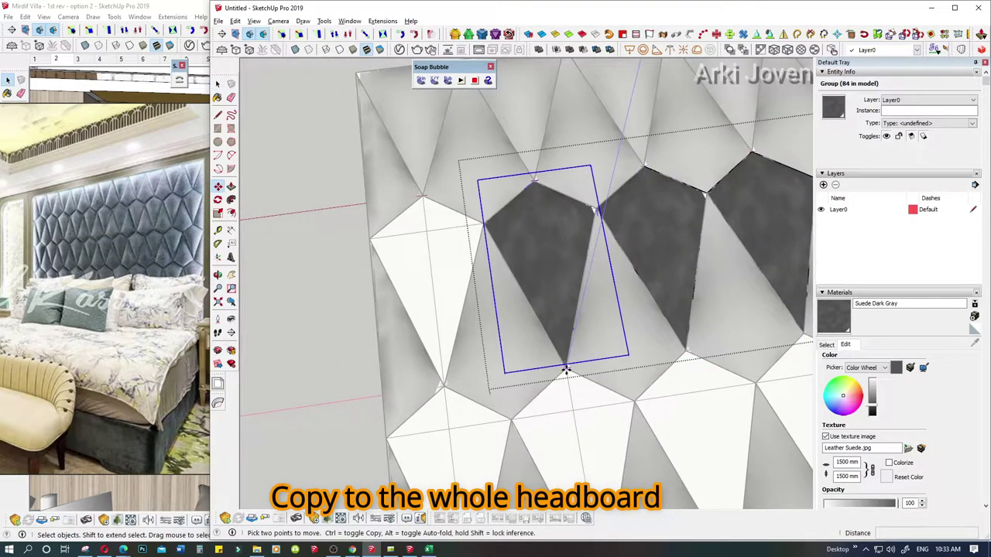
click(565, 372)
key(ctrl)
click(444, 387)
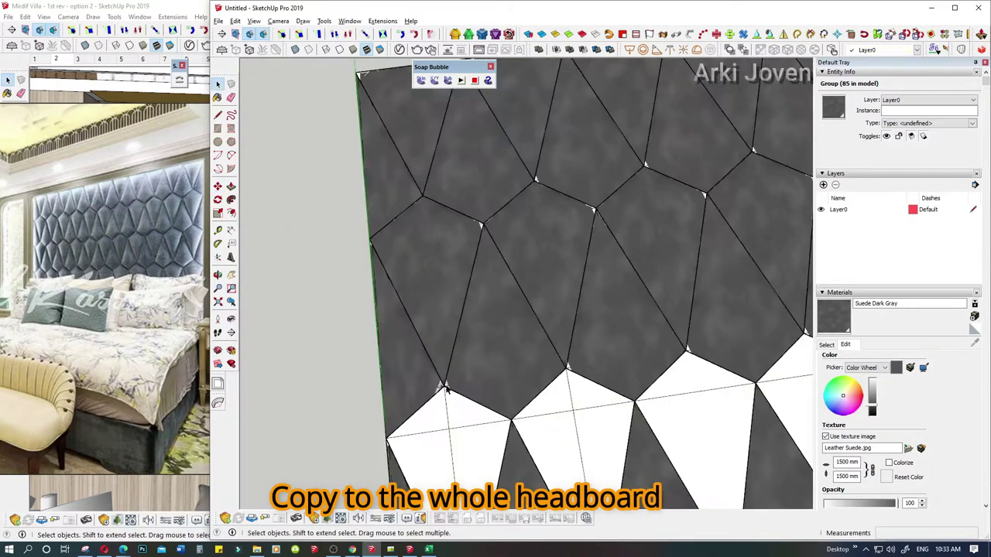
Step: Copy the cushion row one row down and array it *3 over the headboard
click(443, 306)
scroll(518, 354, down, 1)
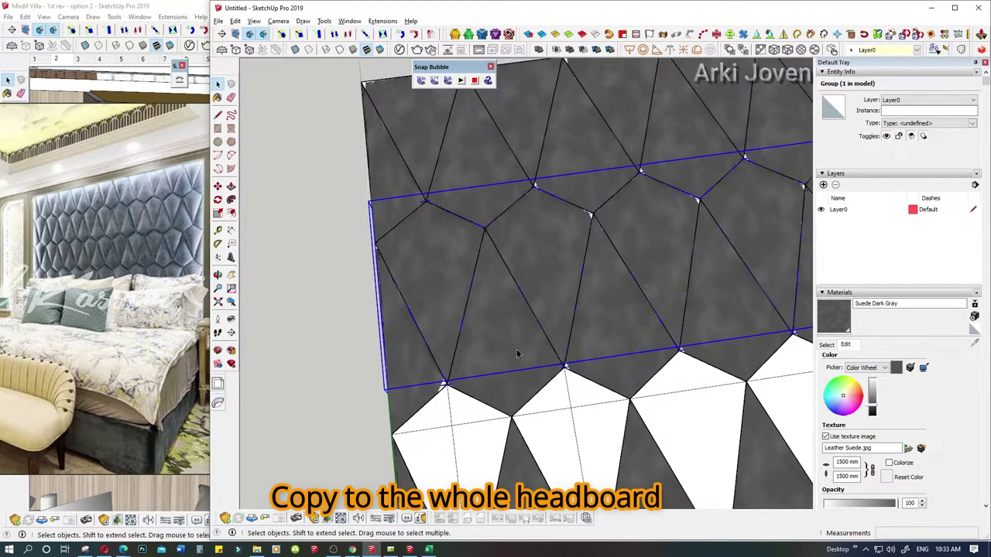
shift+middle_drag(517, 354, 424, 232)
scroll(424, 233, up, 2)
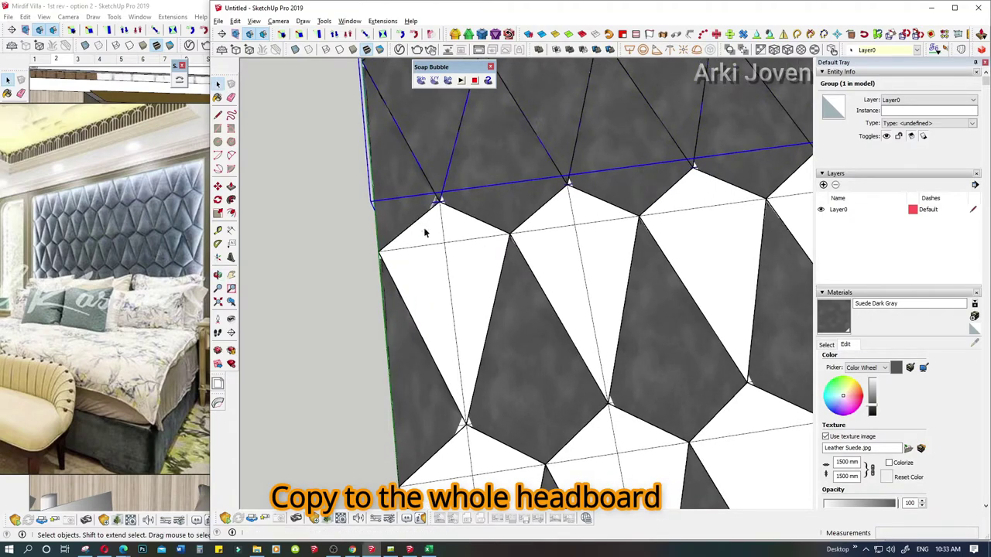
key(m)
key(ctrl)
click(439, 201)
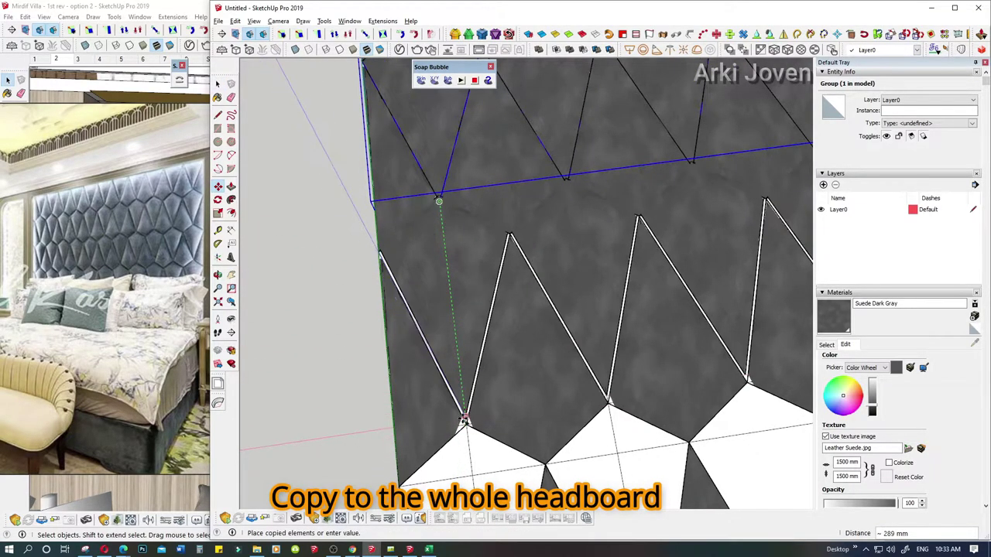
click(464, 424)
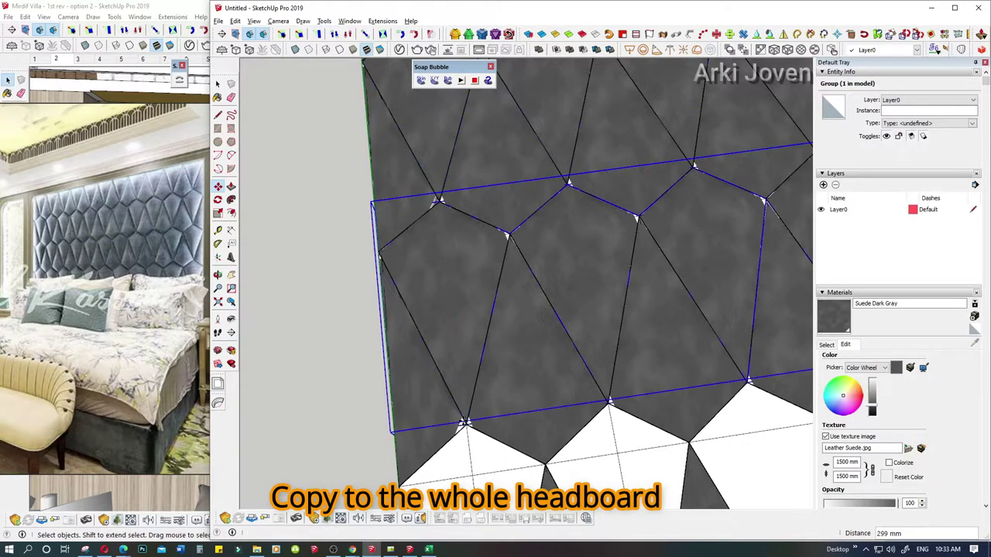
middle_drag(464, 422, 433, 310)
key(m)
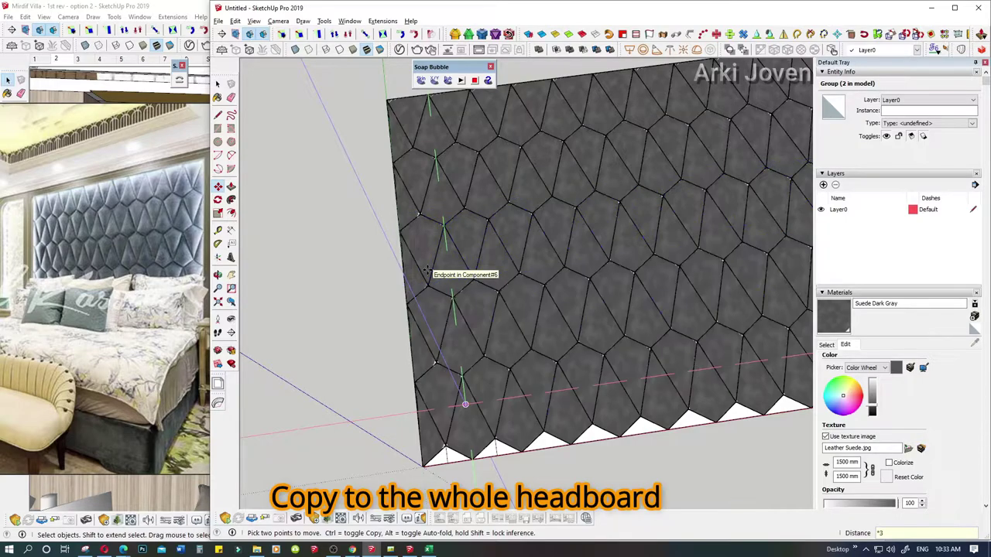
key(space)
middle_drag(426, 273, 345, 317)
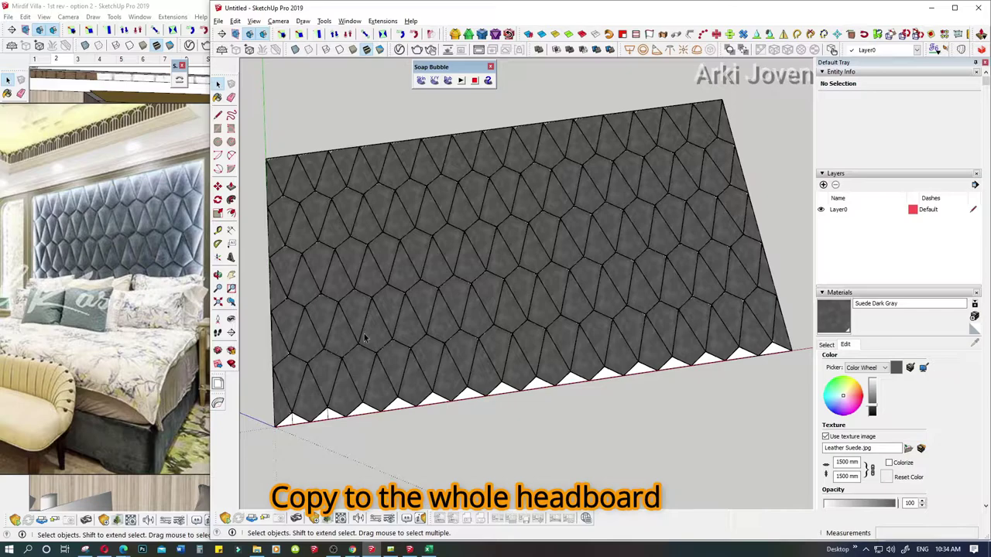
Step: Orbit and zoom in on the white triangle gap at the headboard's lower-left corner
mouse_move(503, 358)
middle_down()
mouse_move(471, 348)
mouse_move(478, 342)
middle_up()
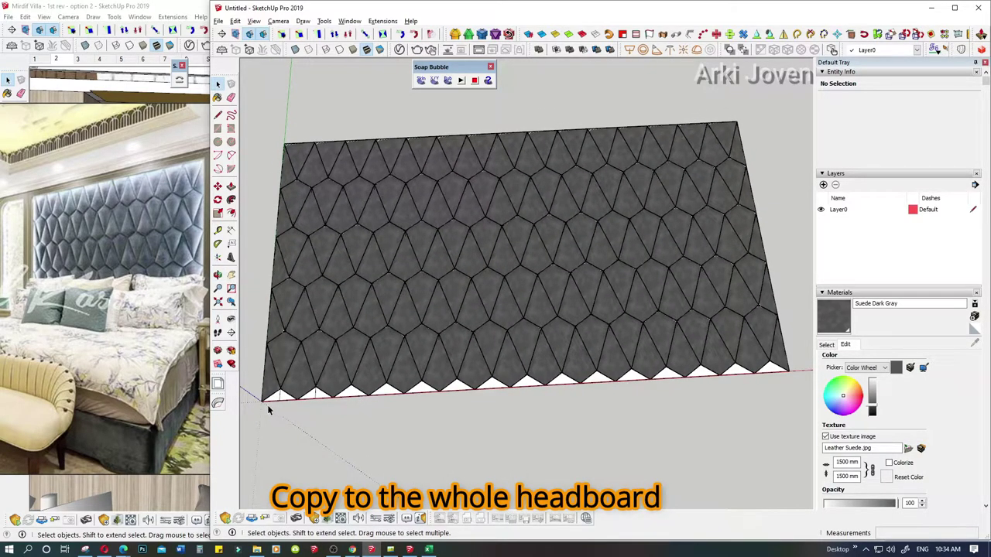
scroll(274, 420, up, 2)
scroll(270, 398, up, 2)
scroll(270, 390, up, 2)
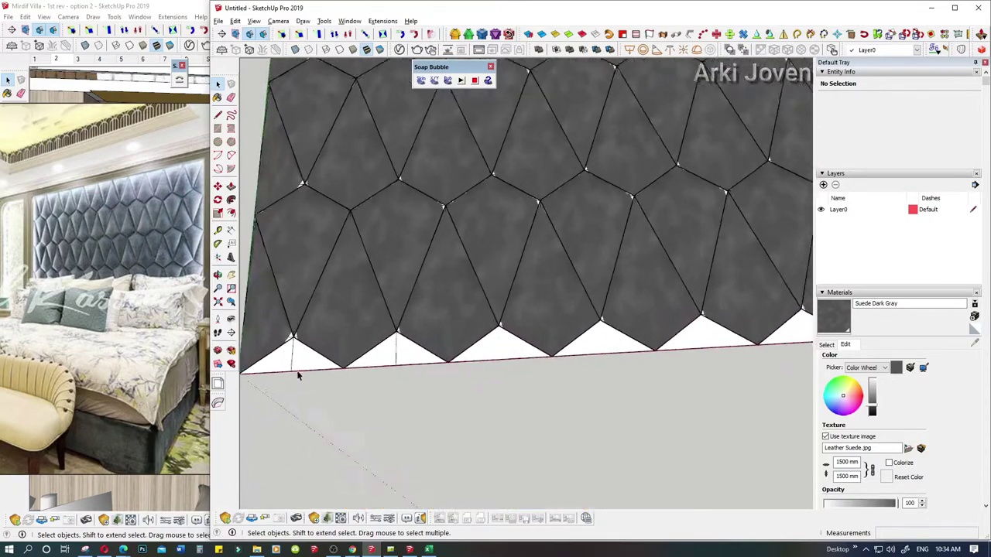
scroll(299, 376, up, 2)
middle_drag(317, 367, 389, 374)
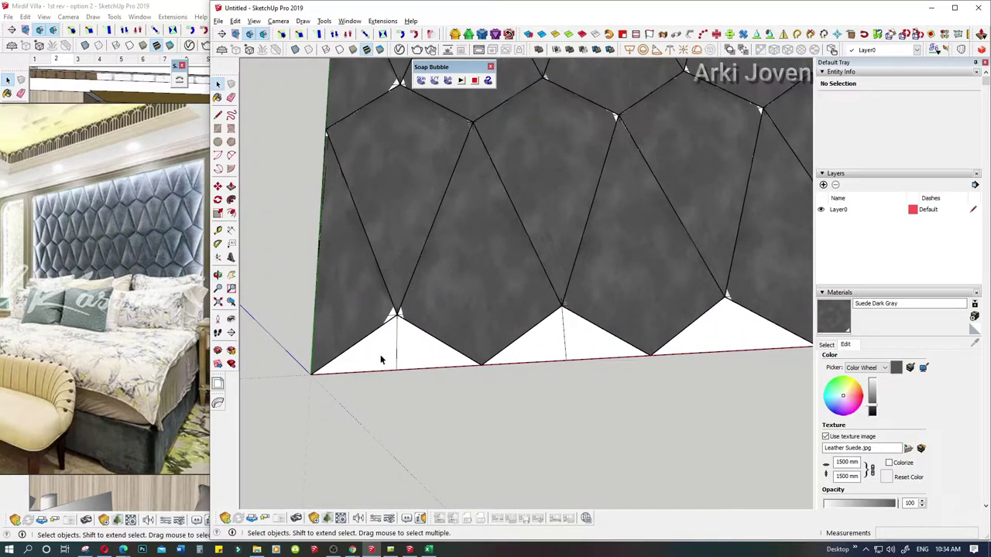
scroll(378, 356, up, 2)
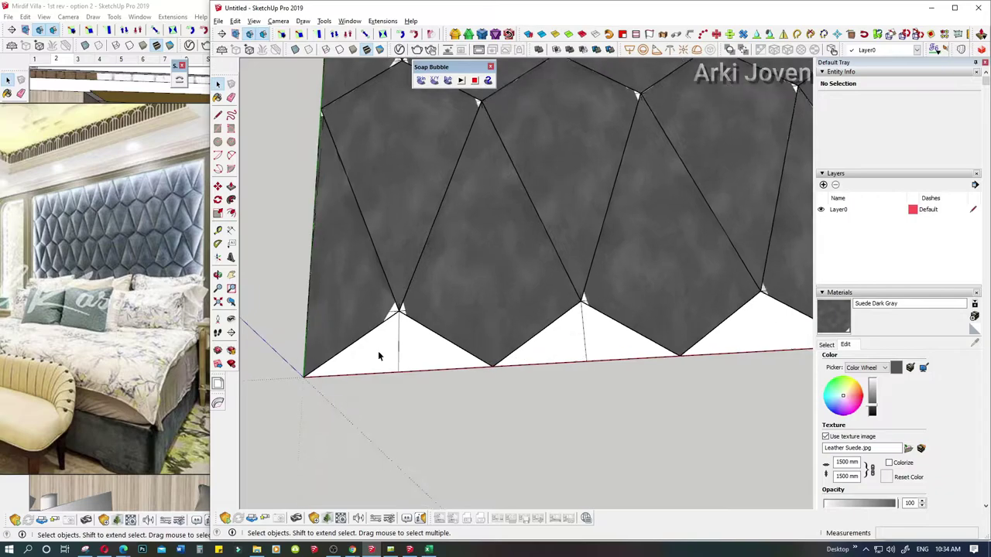
scroll(379, 354, up, 2)
scroll(378, 354, up, 2)
middle_drag(405, 348, 431, 356)
Step: Inside the lower-left triangle's group, erase the vertical edge so the triangle becomes one face
click(432, 356)
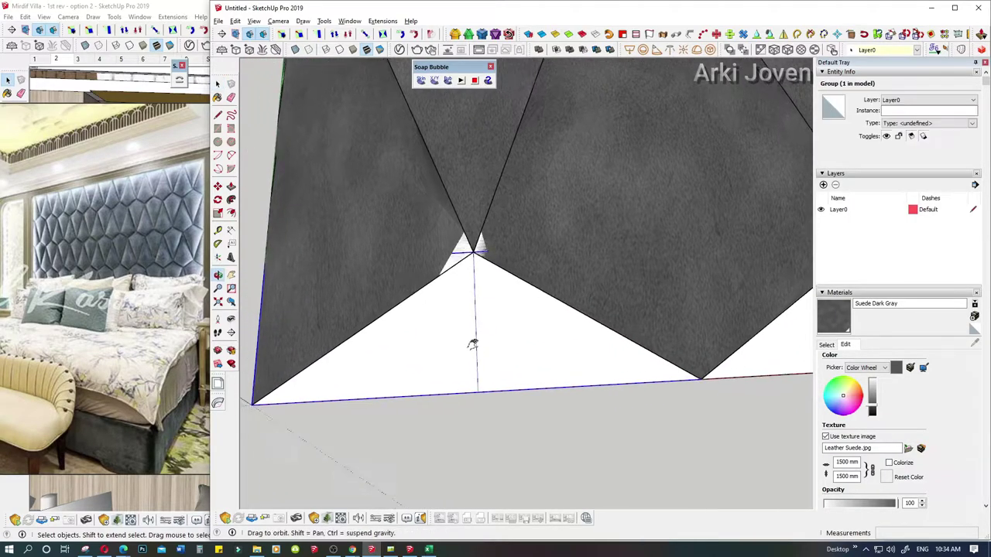
double_click(462, 342)
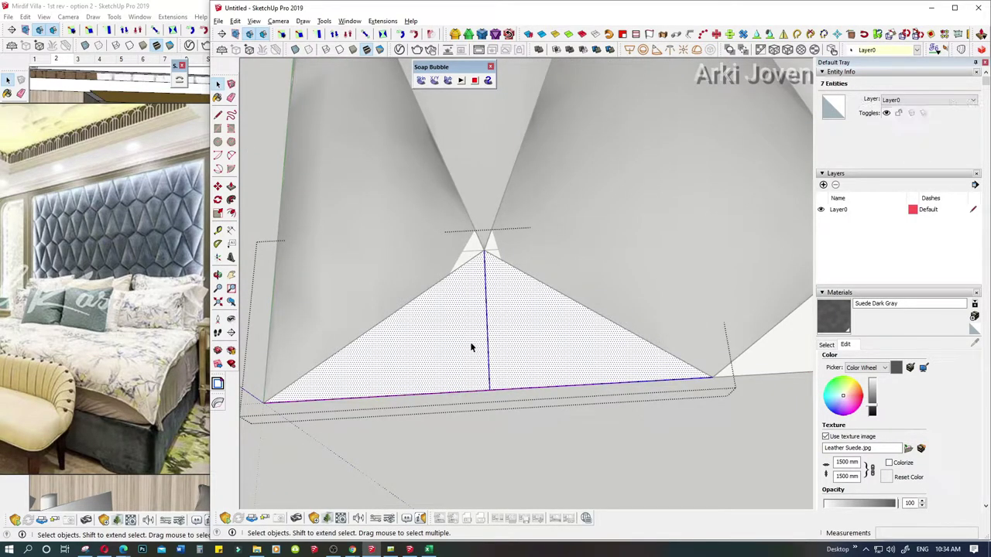
key(e)
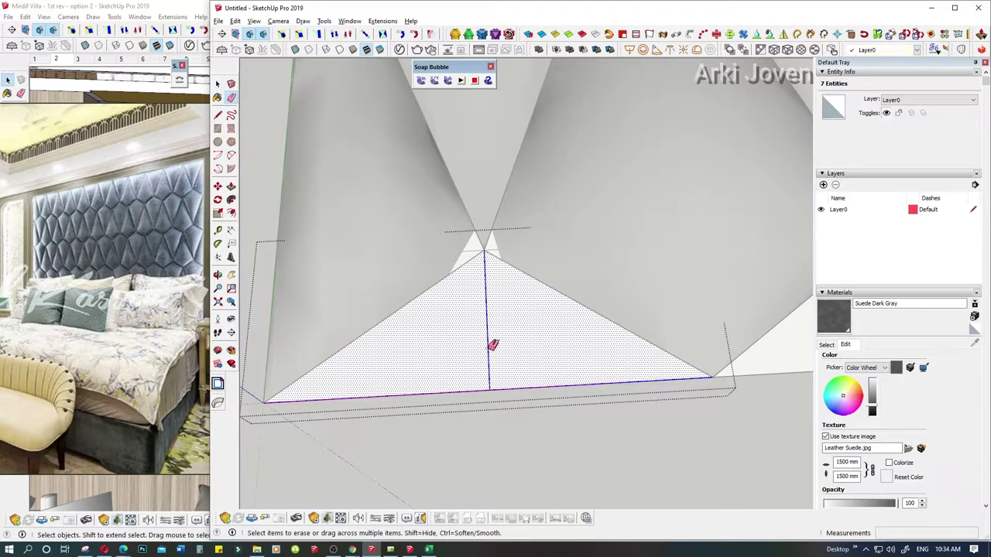
click(488, 347)
key(space)
click(487, 348)
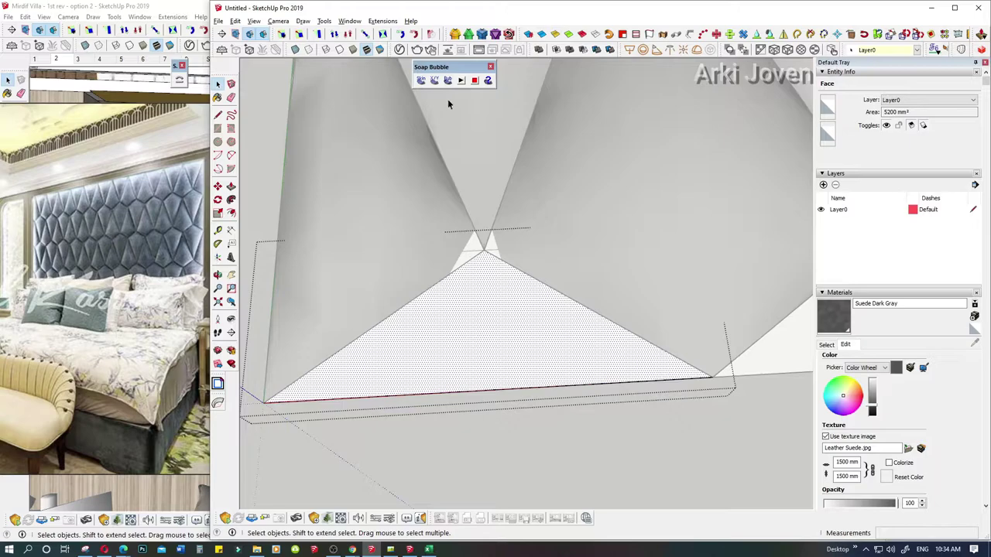
Step: Keep only the triangle face's border edges selected and start a soap-skin grid across them
right_click(477, 334)
mouse_move(509, 311)
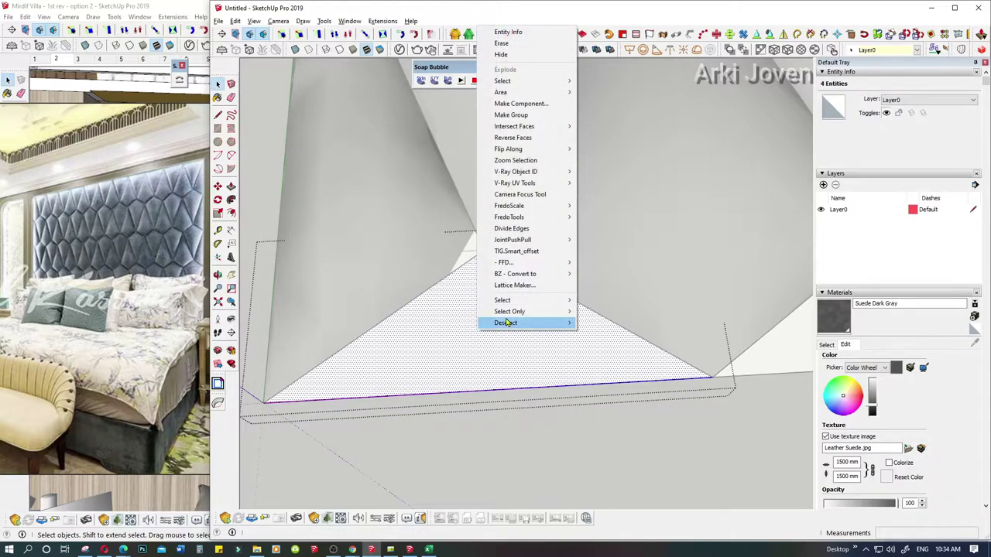
click(613, 311)
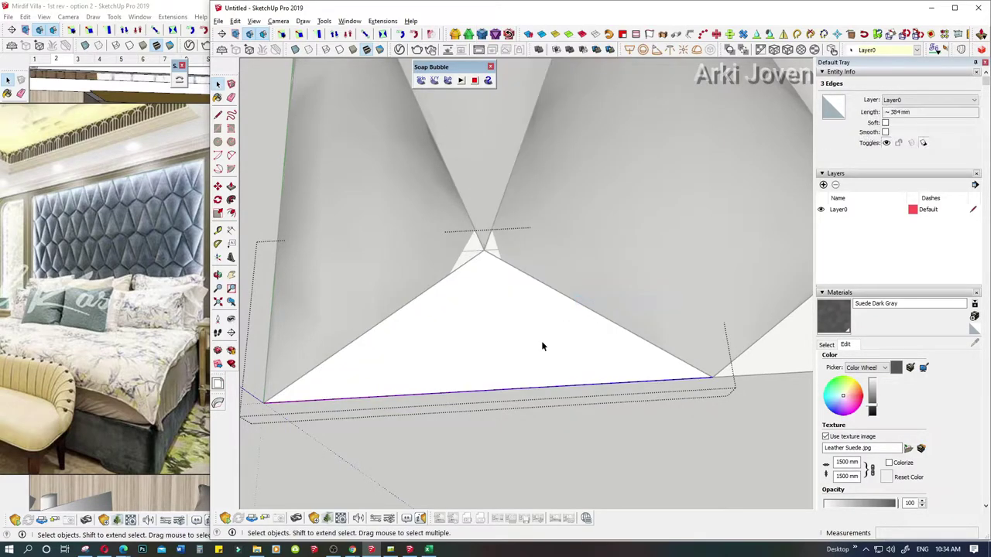
click(421, 81)
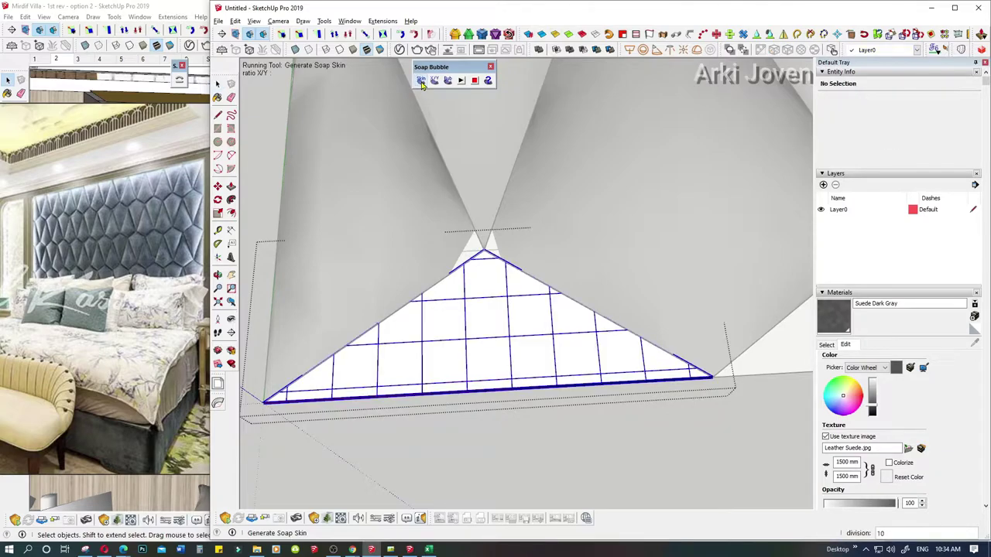
text(15)
Step: Try 15, 10 and 14 grid divisions, then settle on 12 and generate the soft soap skin
key(Return)
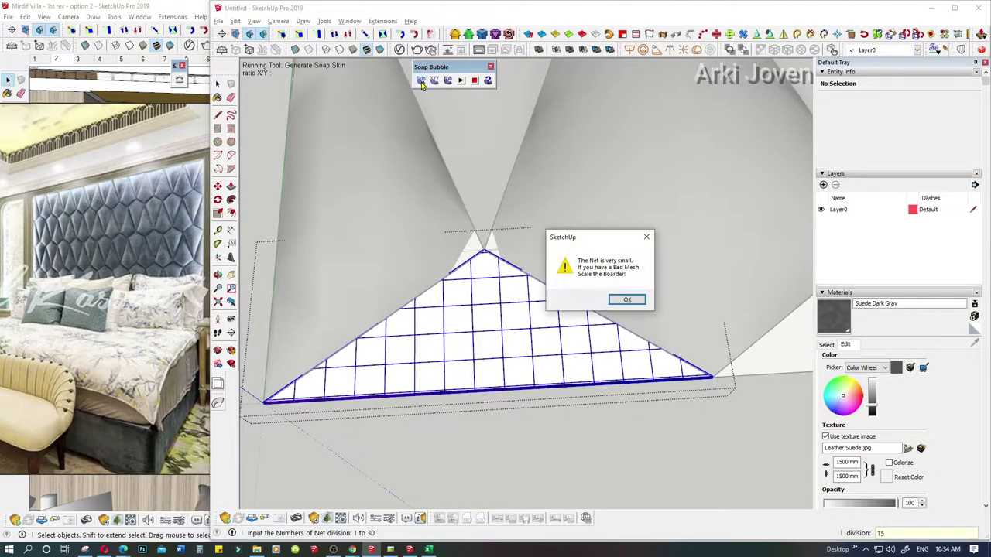
click(626, 300)
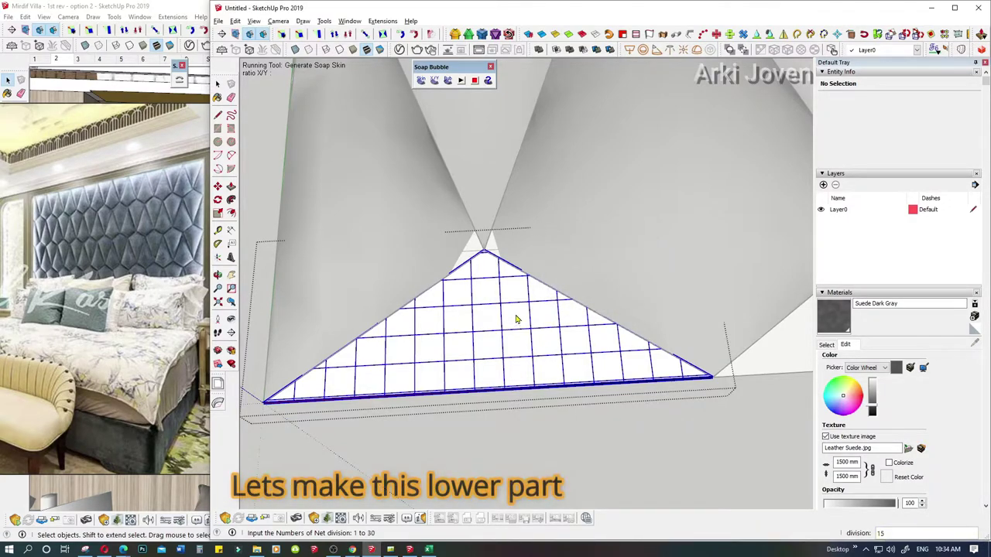
text(12)
key(Return)
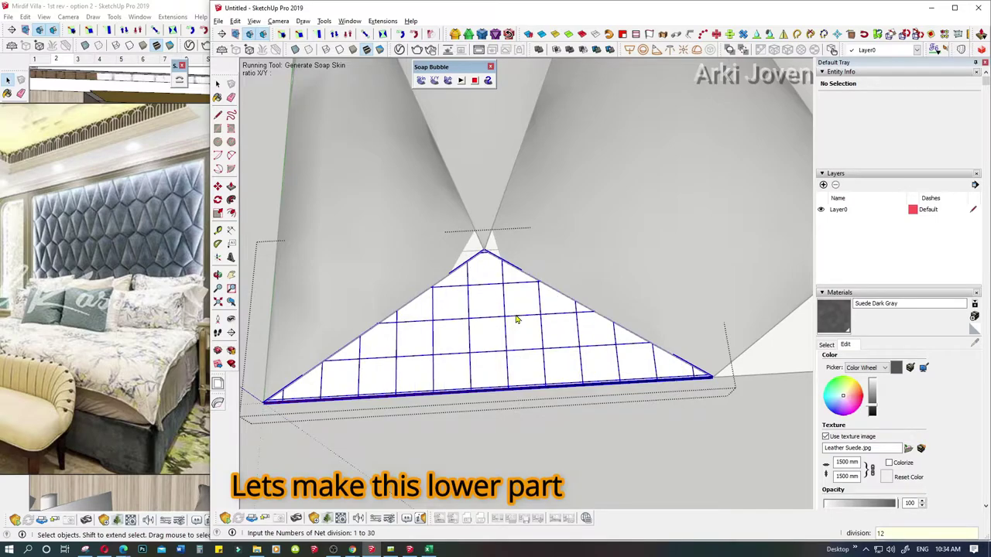
key(Return)
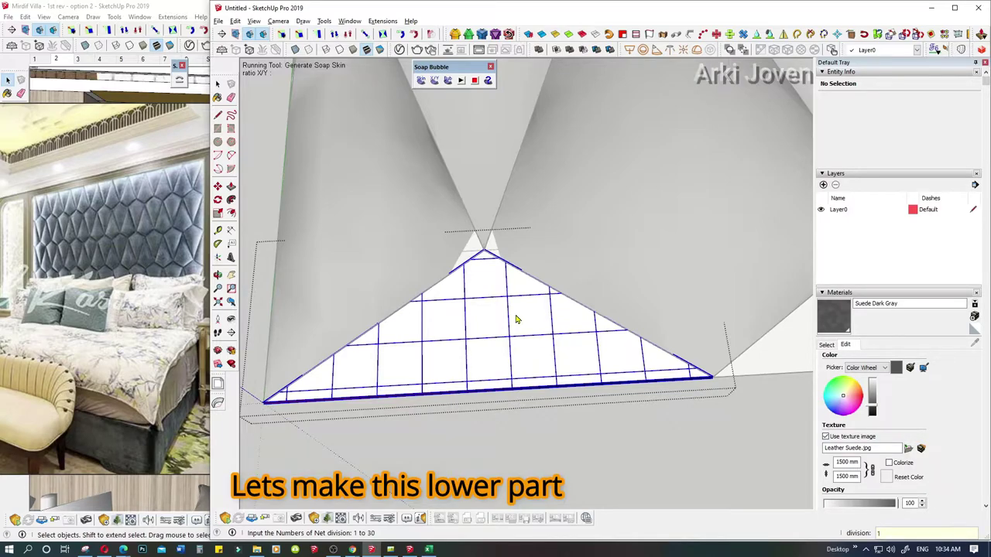
key(Return)
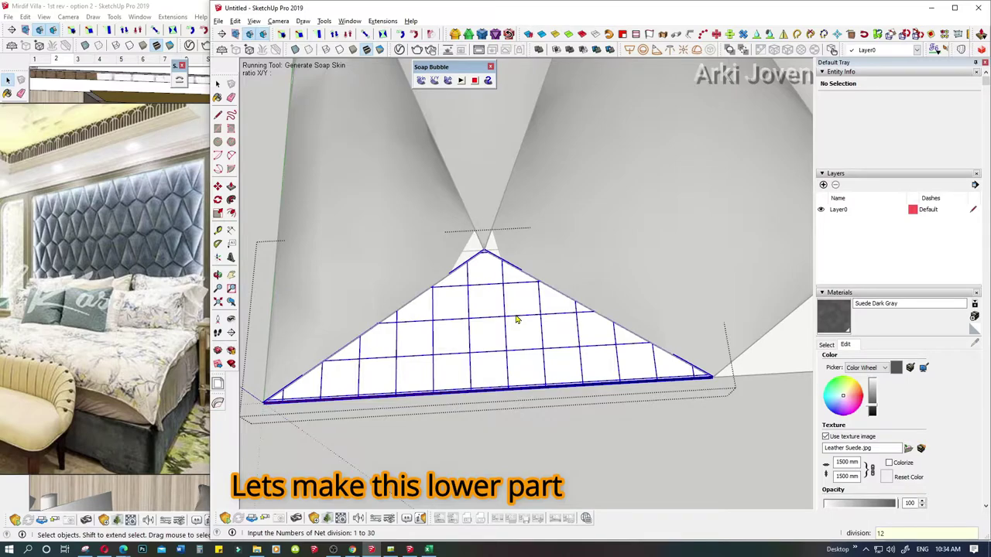
text(14)
key(Return)
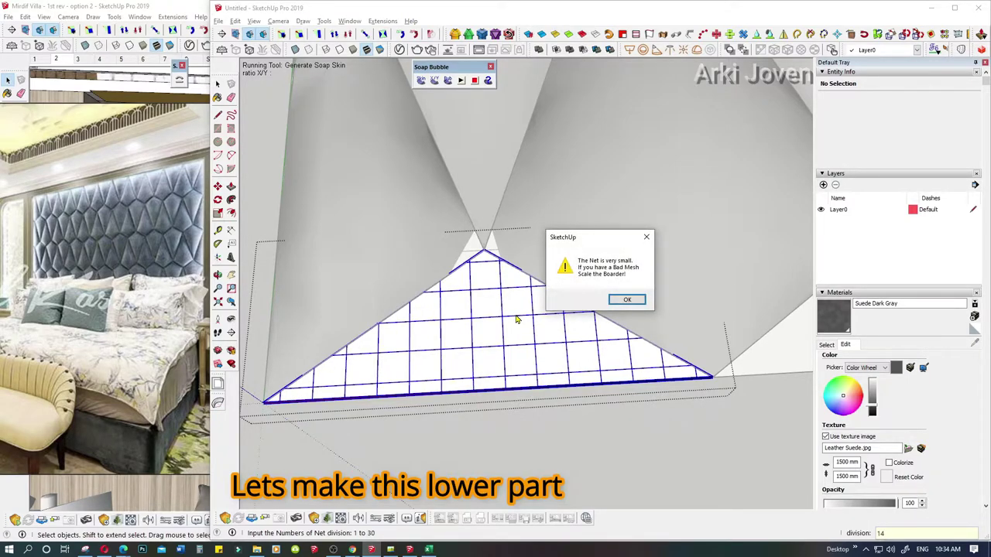
key(Return)
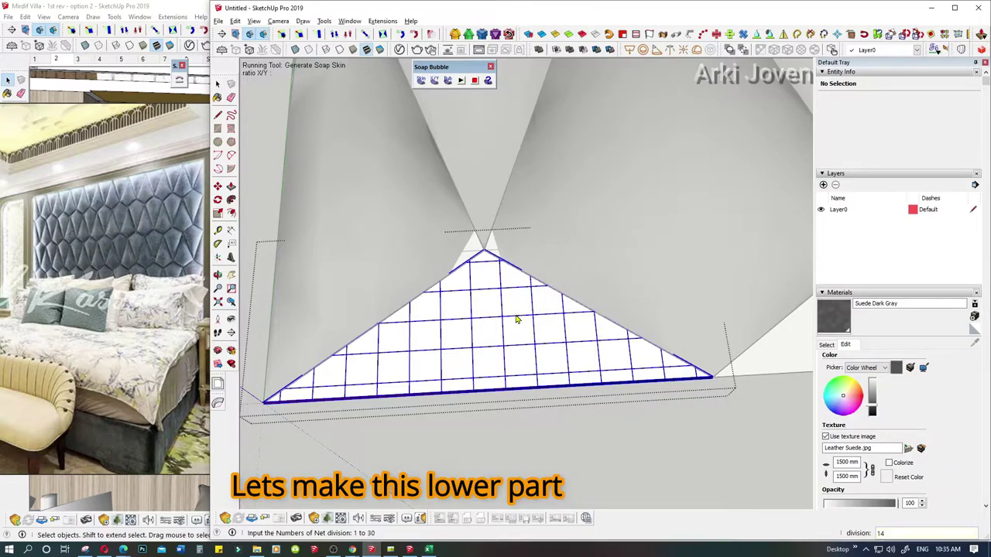
text(12)
key(Return)
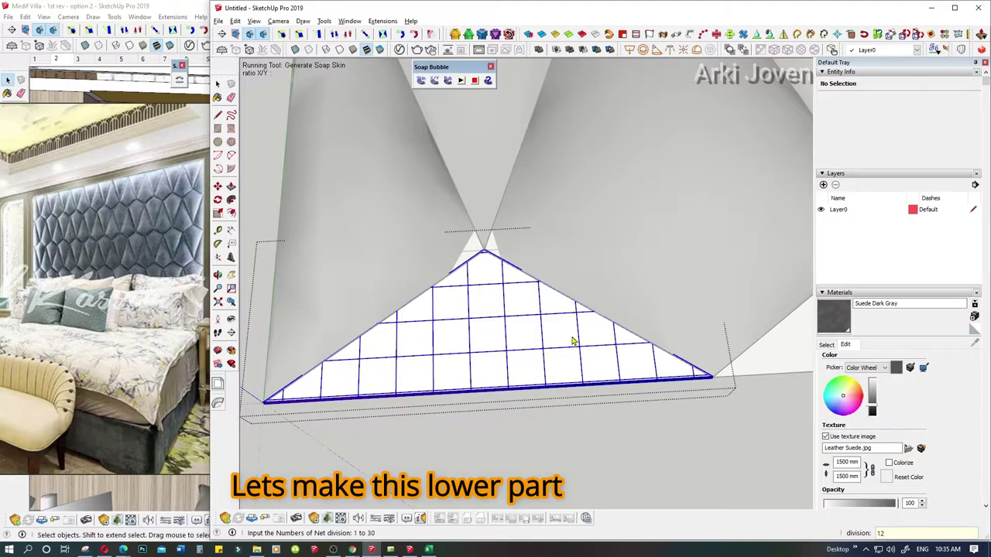
key(Return)
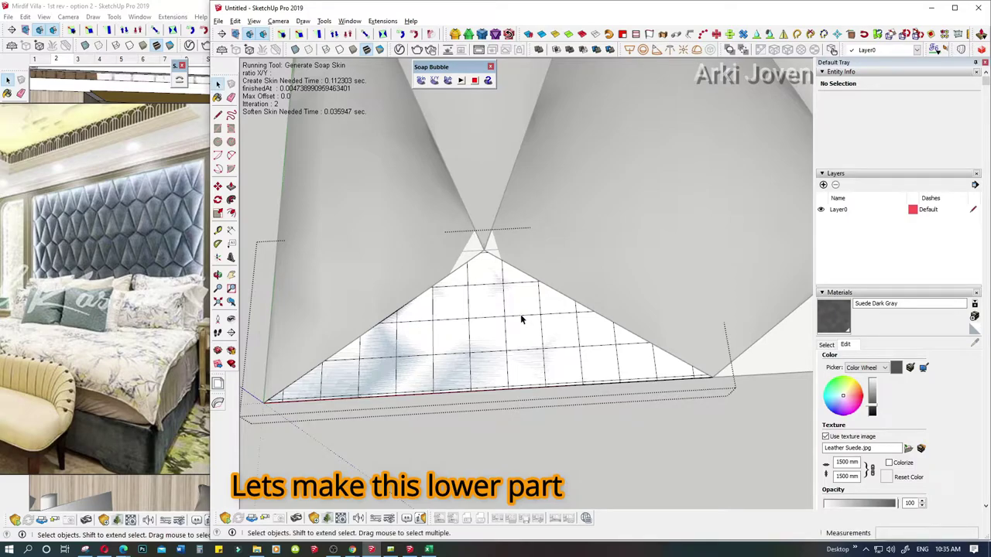
Step: Inflate the triangle's soap skin into a bubble, stepping the pressure from -1000 to -1500 to -2000
click(520, 318)
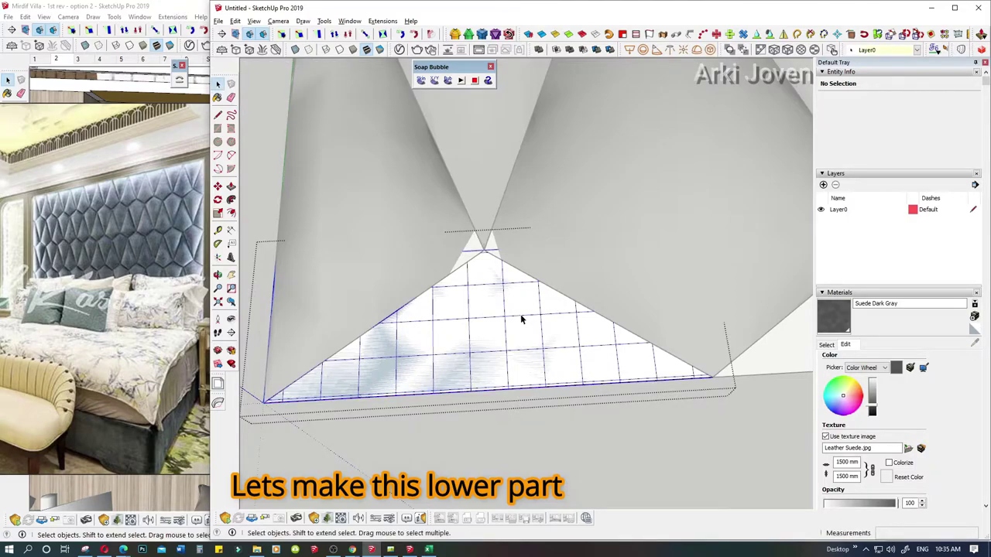
click(447, 80)
text(-1000)
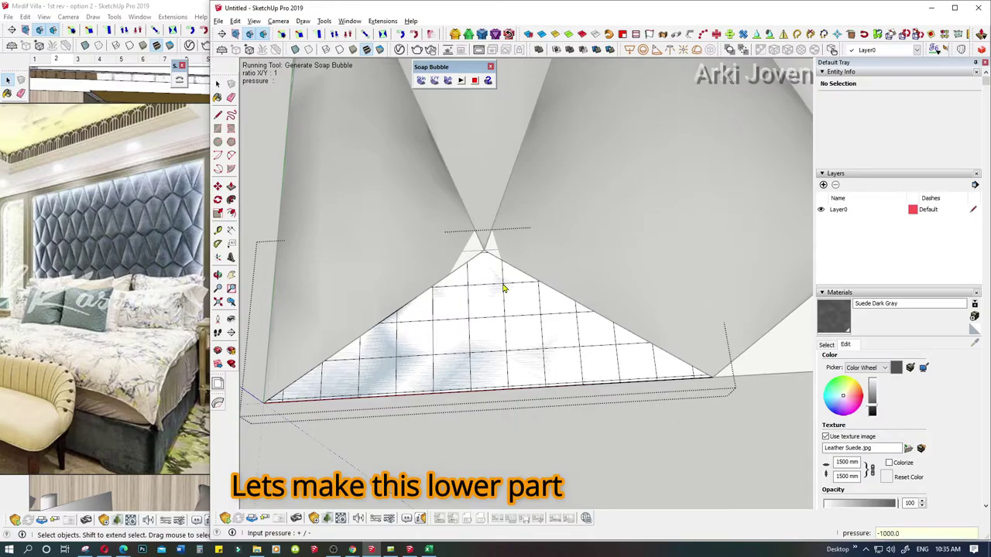
key(Return)
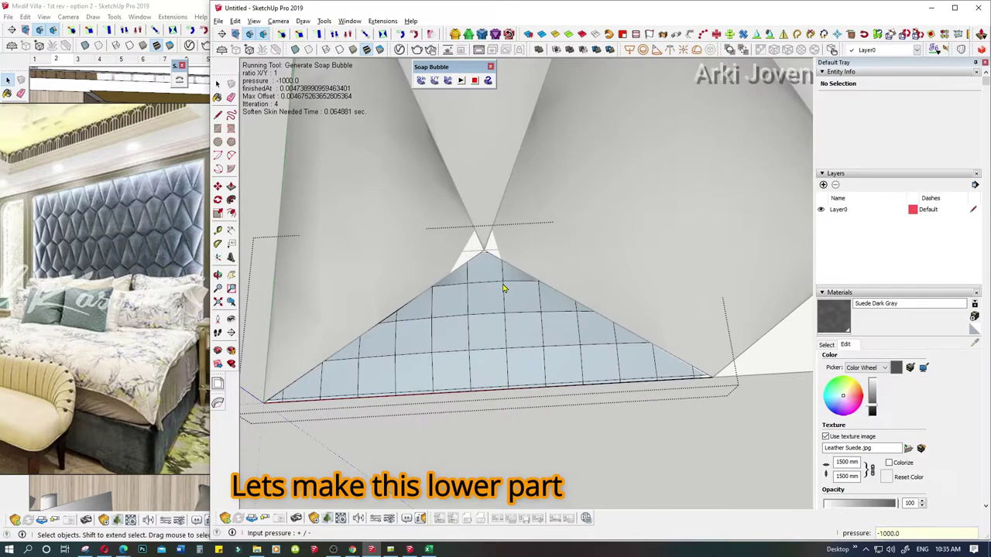
mouse_move(463, 361)
middle_down()
mouse_move(674, 206)
mouse_move(658, 210)
mouse_move(703, 193)
middle_up()
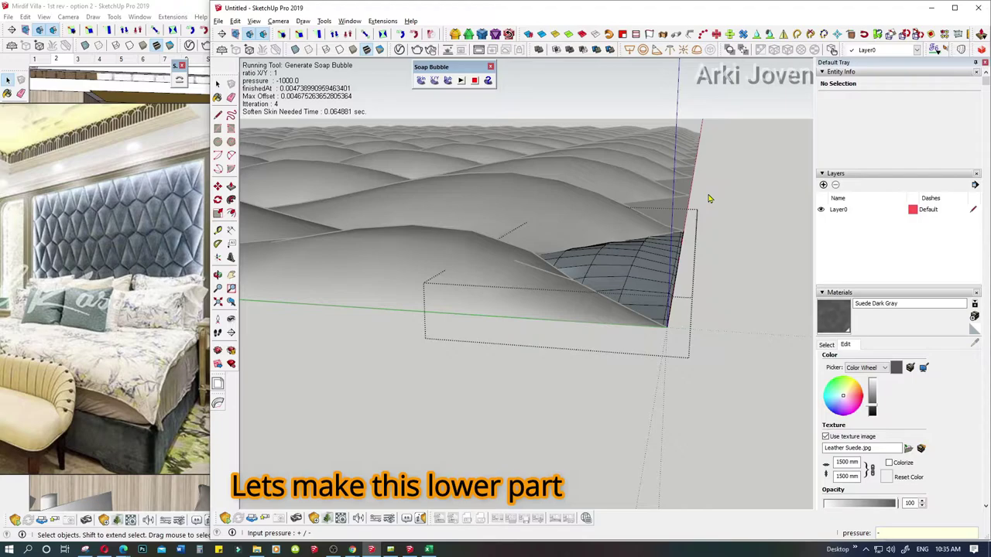
text(1500.0)
key(Return)
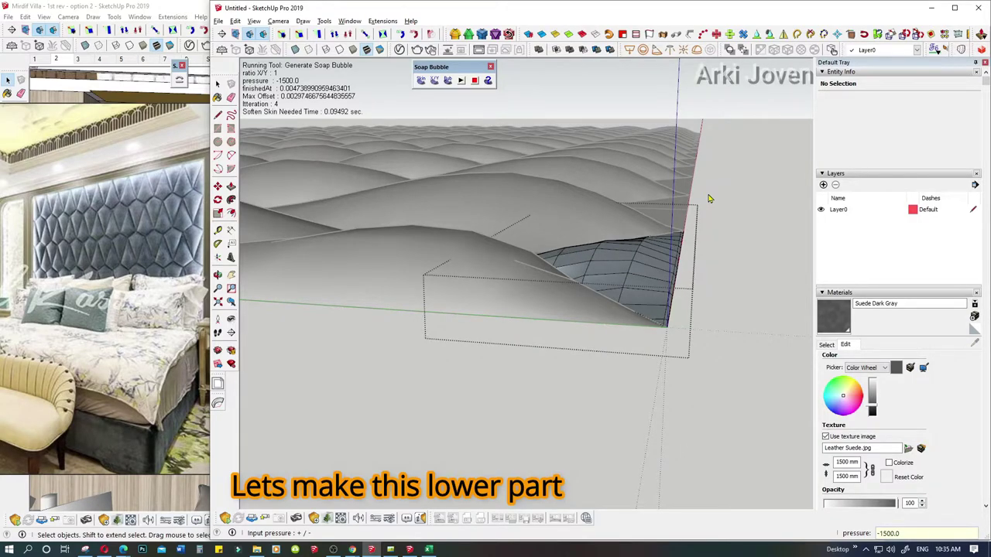
text(-)
key(Return)
Step: Return to the front view and select the whole 256-entity bubble mesh of the lower-left triangle
mouse_move(619, 260)
middle_down()
mouse_move(639, 248)
mouse_move(349, 371)
mouse_move(456, 362)
middle_up()
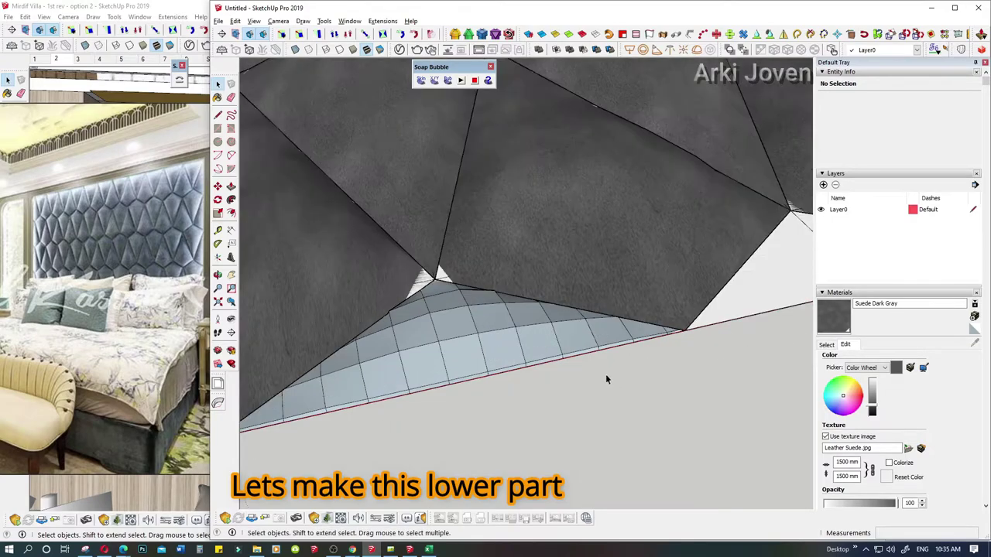
click(492, 338)
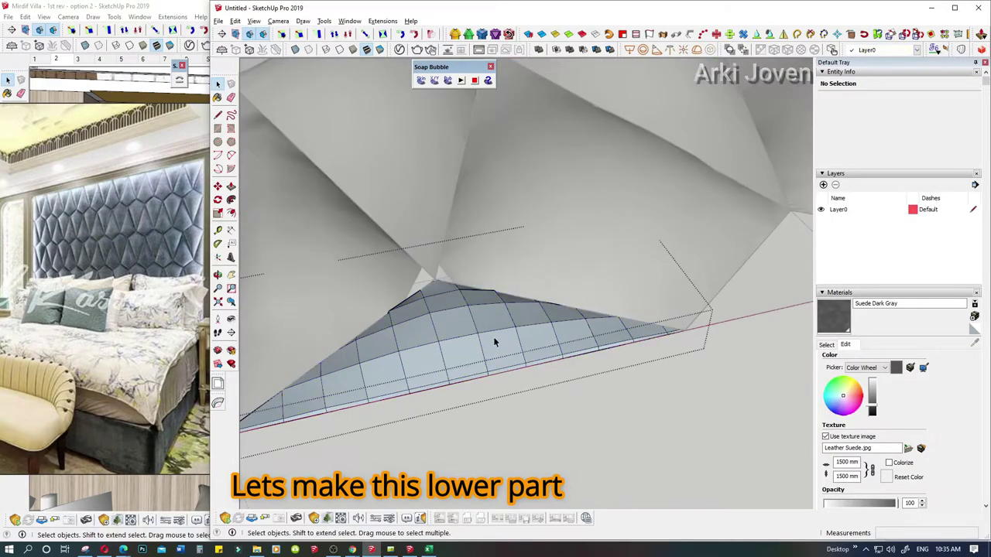
triple_click(493, 338)
right_click(493, 338)
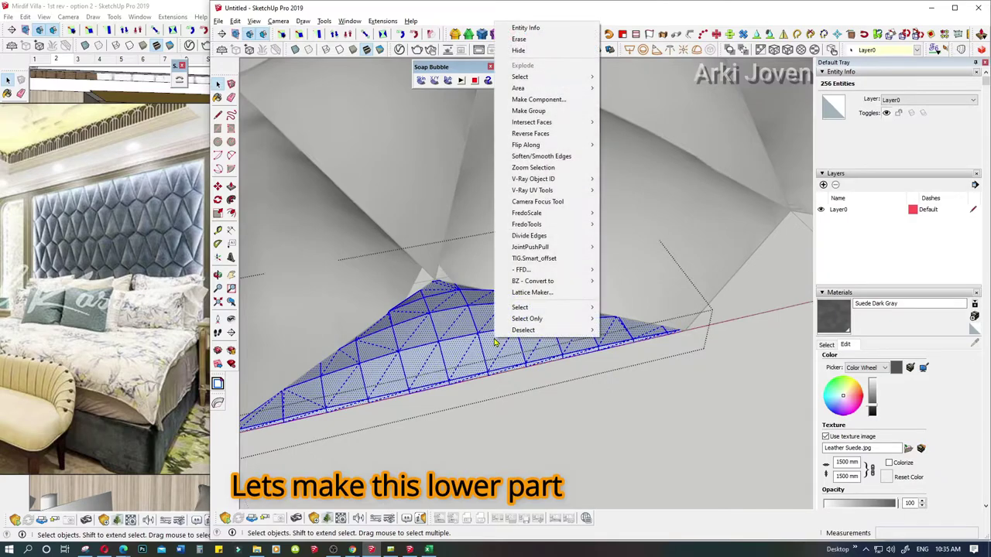
Step: Reverse the bubble mesh's faces and paint it Suede Dark Gray
click(529, 133)
click(546, 36)
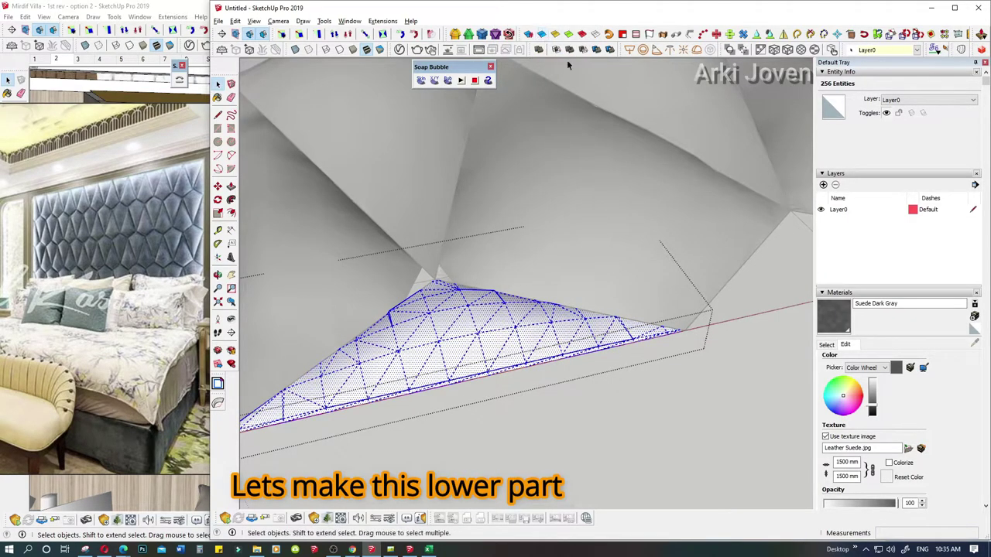
key(b)
click(533, 322)
key(space)
key(ctrl+t)
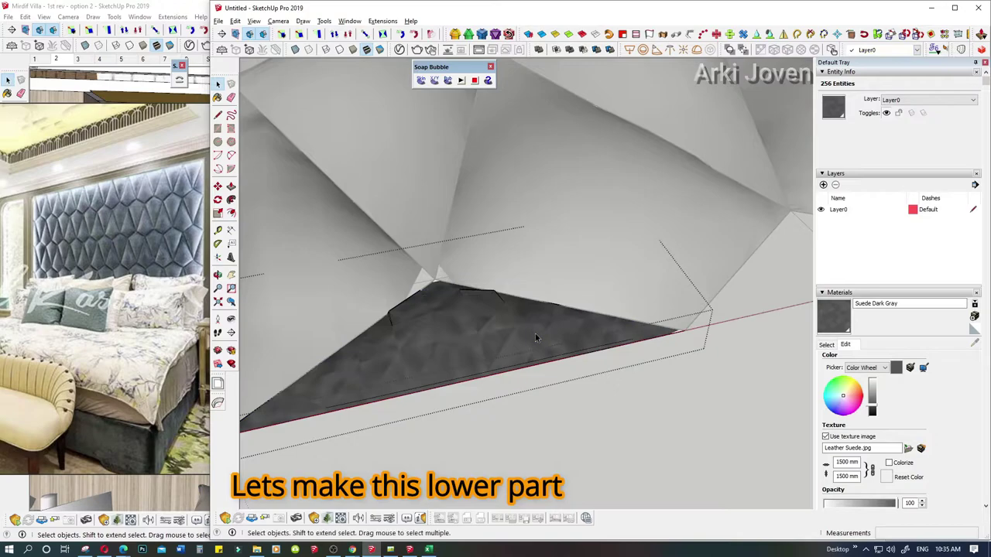
Step: Select the whole dark triangle mesh, inspect it from a new angle, then clear the selection
triple_click(530, 343)
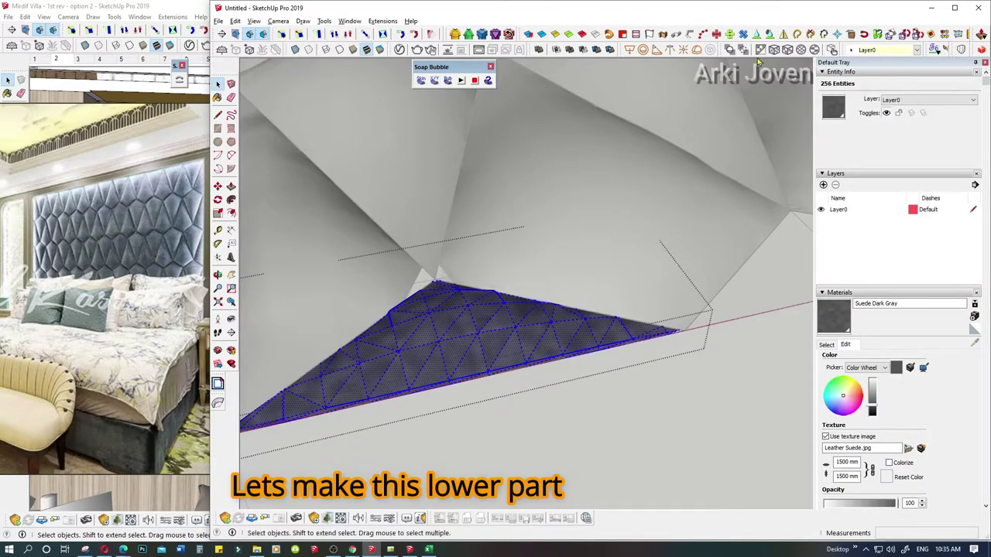
mouse_move(506, 362)
middle_down()
mouse_move(493, 392)
mouse_move(586, 398)
mouse_move(369, 413)
middle_up()
key(ctrl+t)
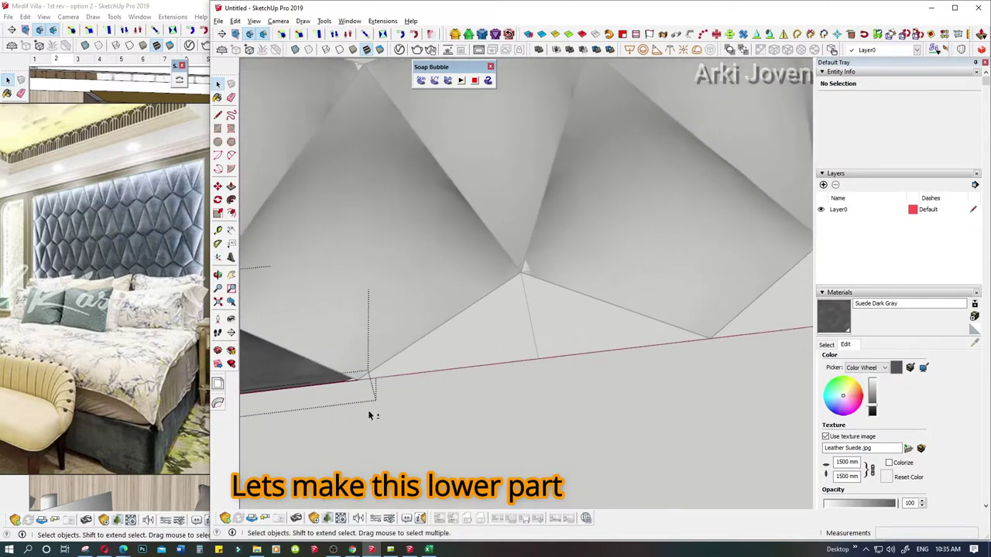
Step: Copy the puffed suede triangle group from its corner into the next gap along the bottom edge
key(m)
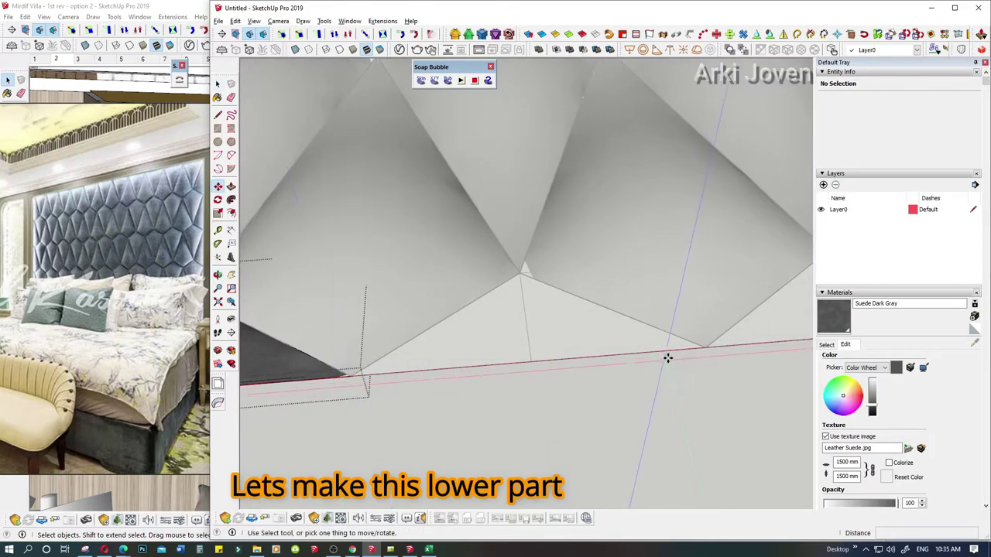
key(space)
click(292, 366)
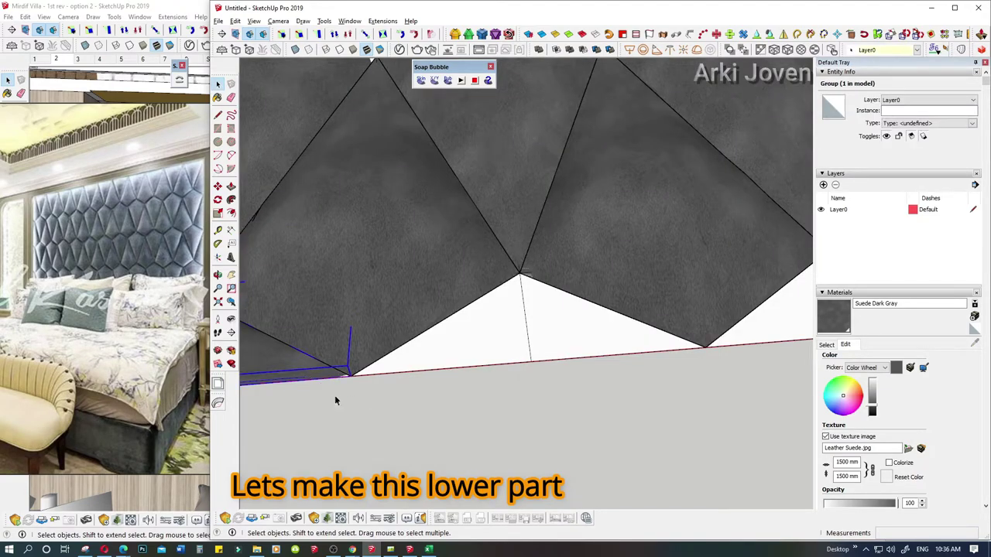
key(m)
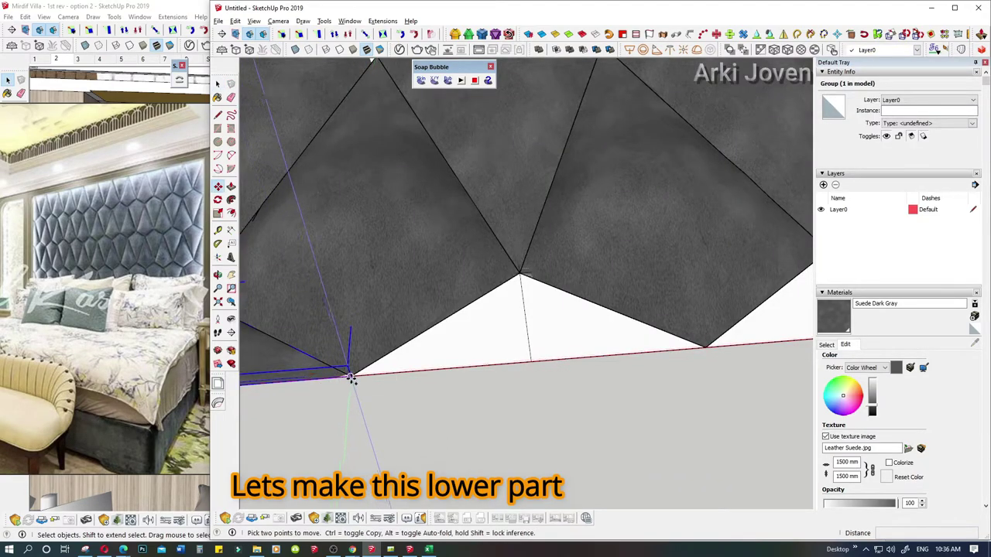
click(351, 377)
text(*15)
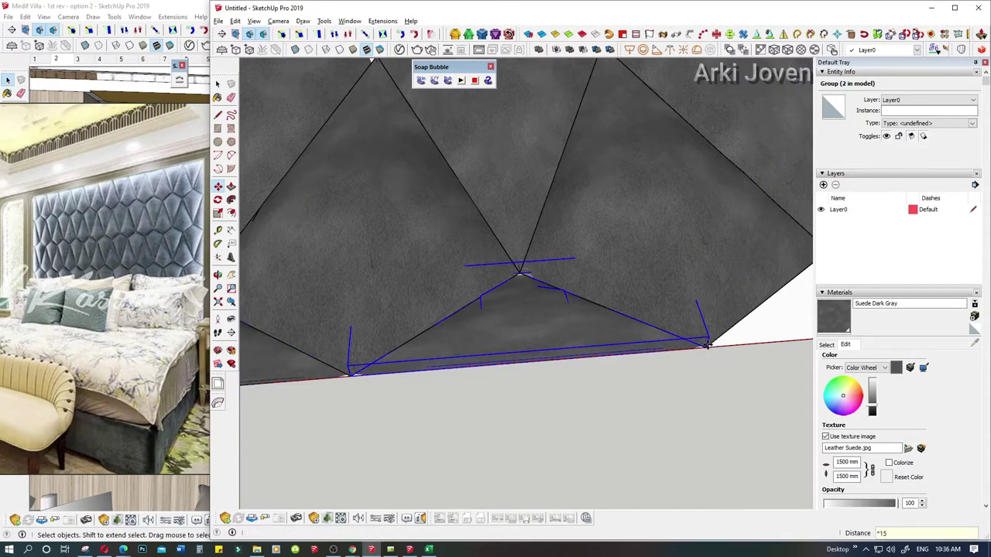
click(706, 346)
key(space)
click(708, 349)
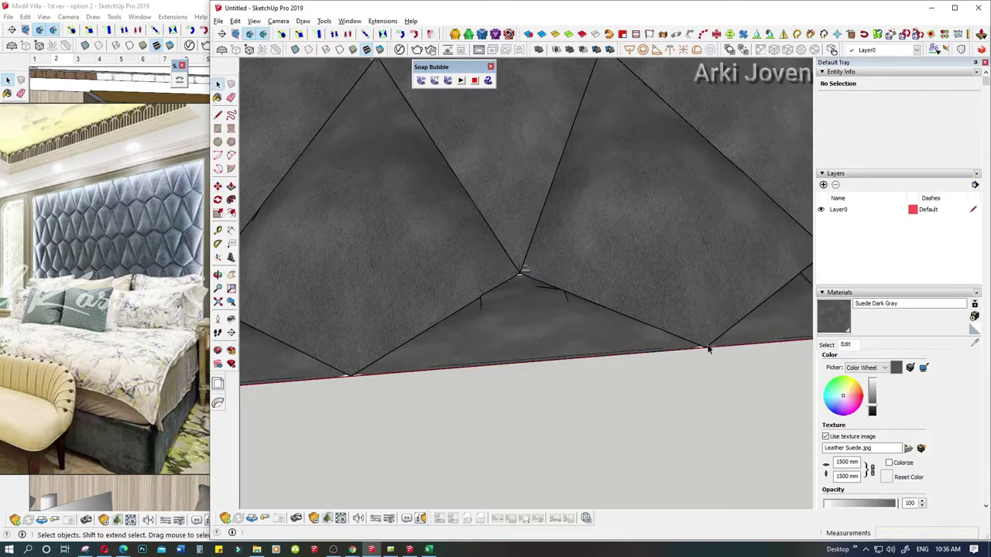
Step: Zoom out and orbit to view the tufted panel head-on
scroll(542, 353, down, 3)
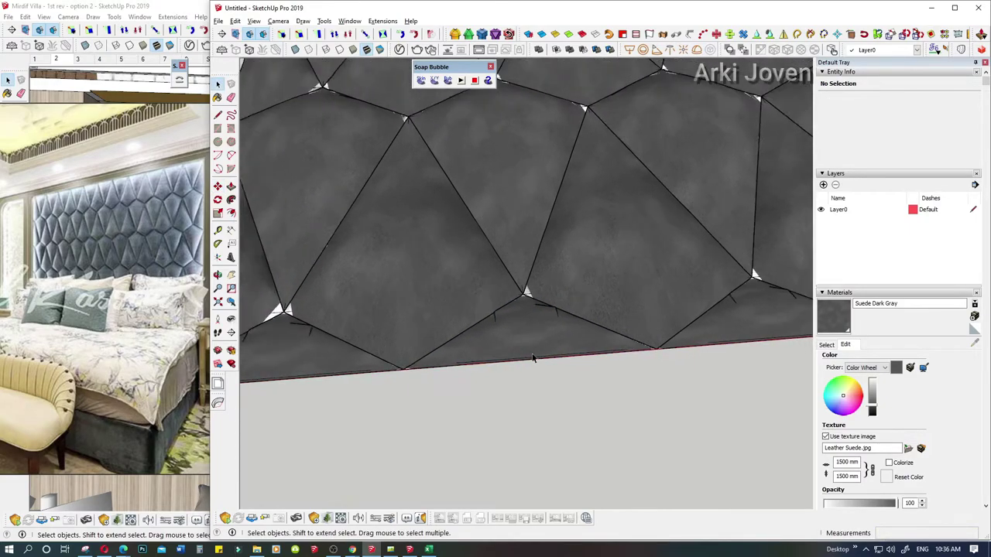
scroll(533, 355, down, 3)
scroll(533, 355, down, 2)
scroll(465, 360, down, 2)
scroll(348, 366, down, 3)
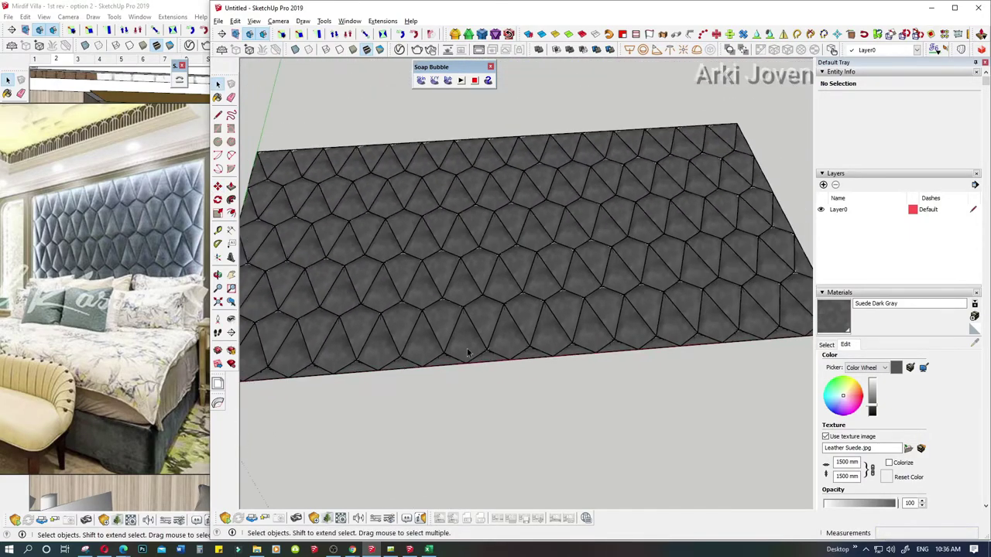
scroll(347, 366, down, 2)
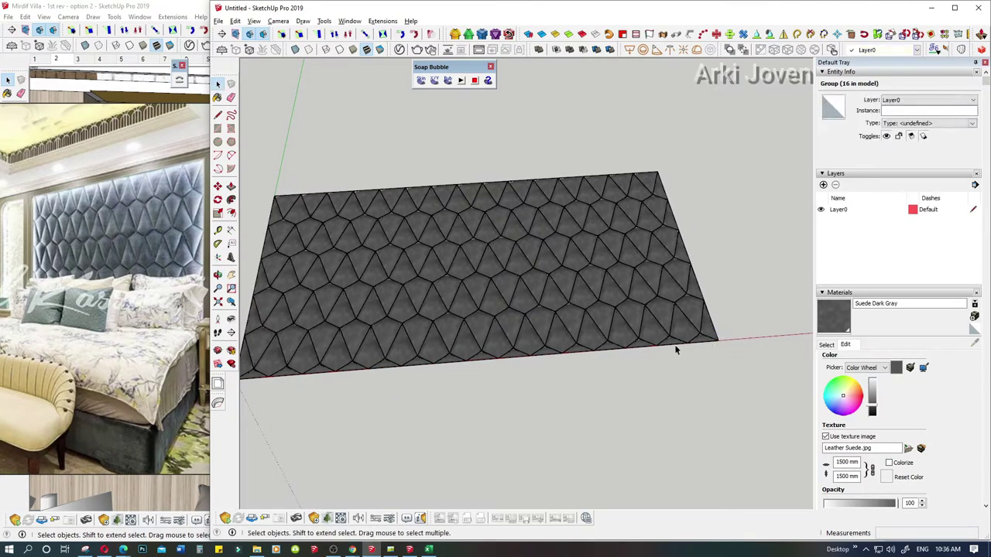
mouse_move(677, 347)
middle_down()
mouse_move(568, 361)
mouse_move(559, 425)
mouse_move(545, 353)
middle_up()
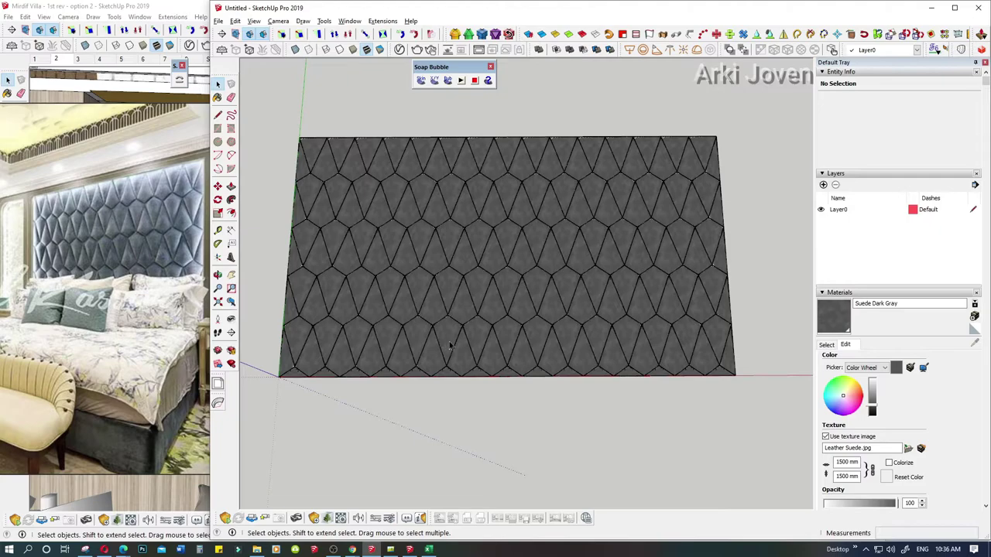
mouse_move(445, 341)
middle_down()
mouse_move(454, 327)
mouse_move(451, 353)
mouse_move(469, 376)
middle_up()
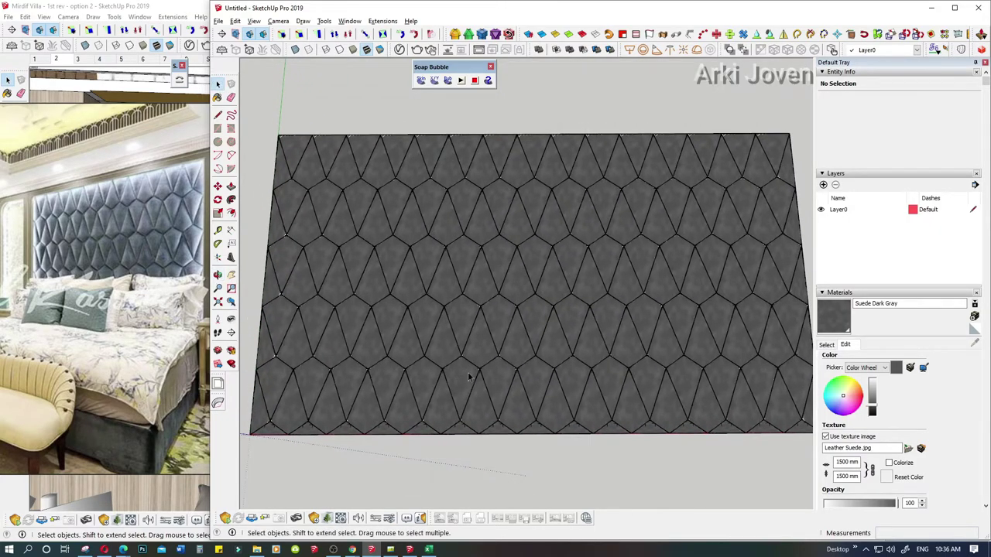
Step: Launch Enscape, then zoom in at a steep angle and select an edge between the tiles
click(225, 519)
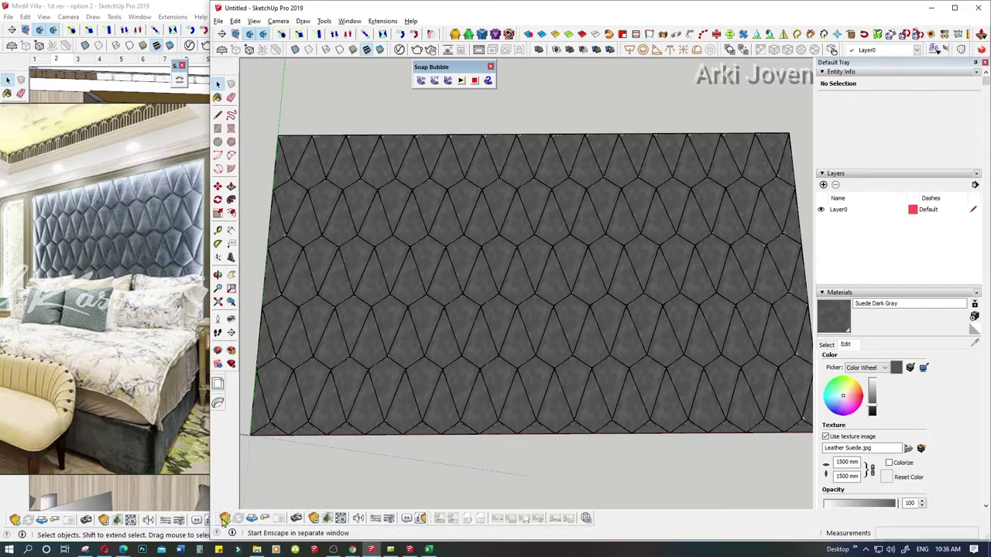
mouse_move(557, 418)
middle_down()
mouse_move(544, 358)
mouse_move(652, 308)
mouse_move(551, 342)
mouse_move(497, 281)
mouse_move(557, 248)
mouse_move(500, 256)
mouse_move(513, 283)
mouse_move(488, 355)
mouse_move(449, 367)
mouse_move(610, 308)
middle_up()
scroll(611, 280, up, 3)
scroll(612, 287, up, 3)
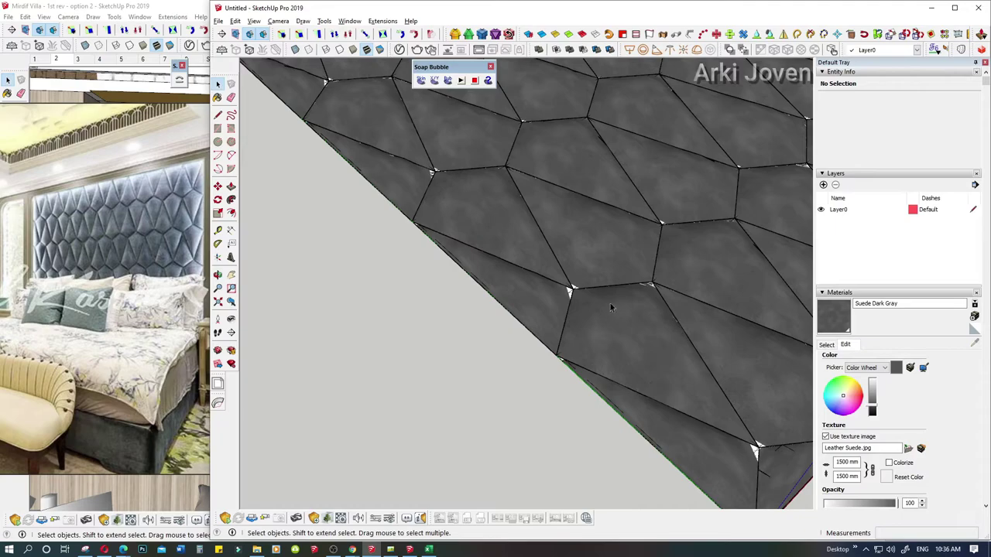
scroll(558, 299, up, 2)
scroll(562, 301, up, 3)
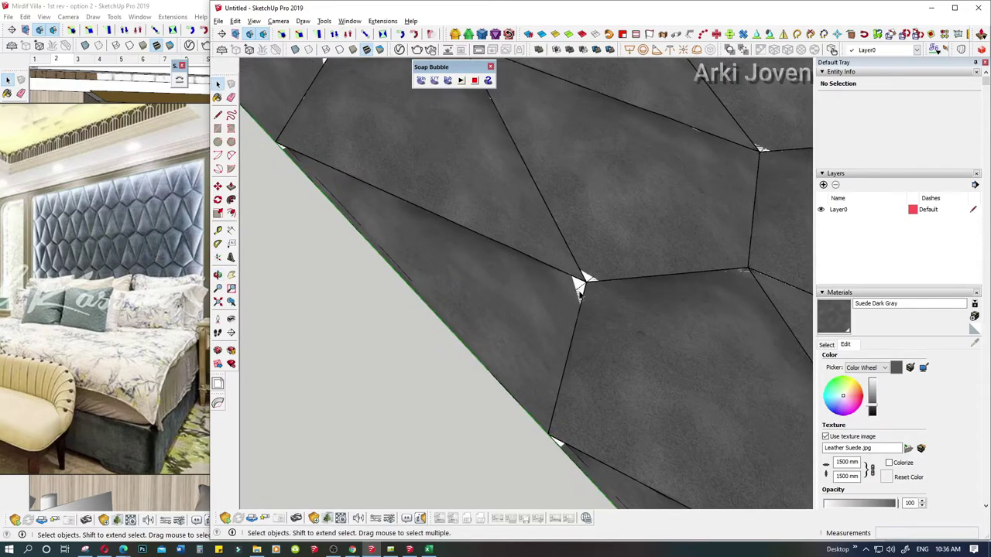
click(576, 285)
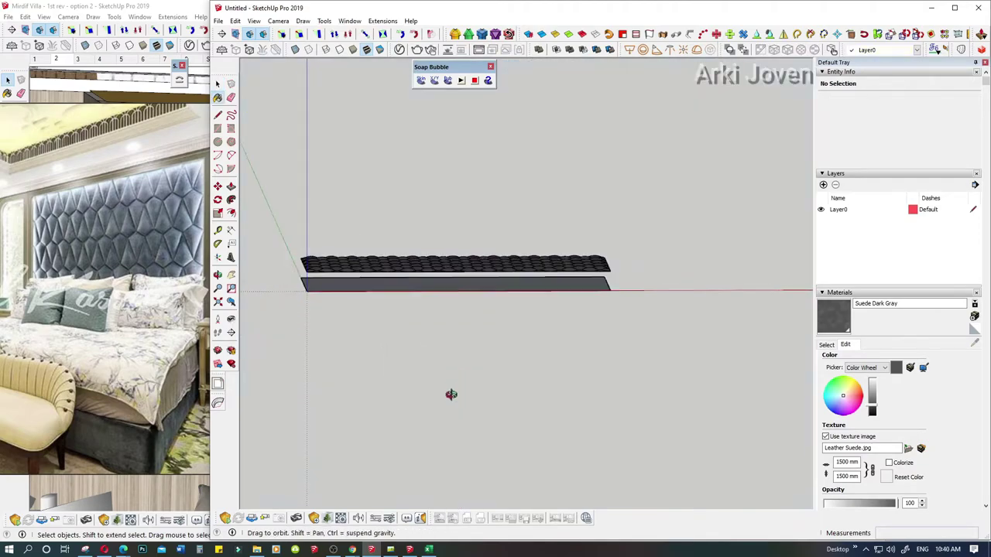
Step: Paint the backing board's face Suede Dark Gray
click(498, 291)
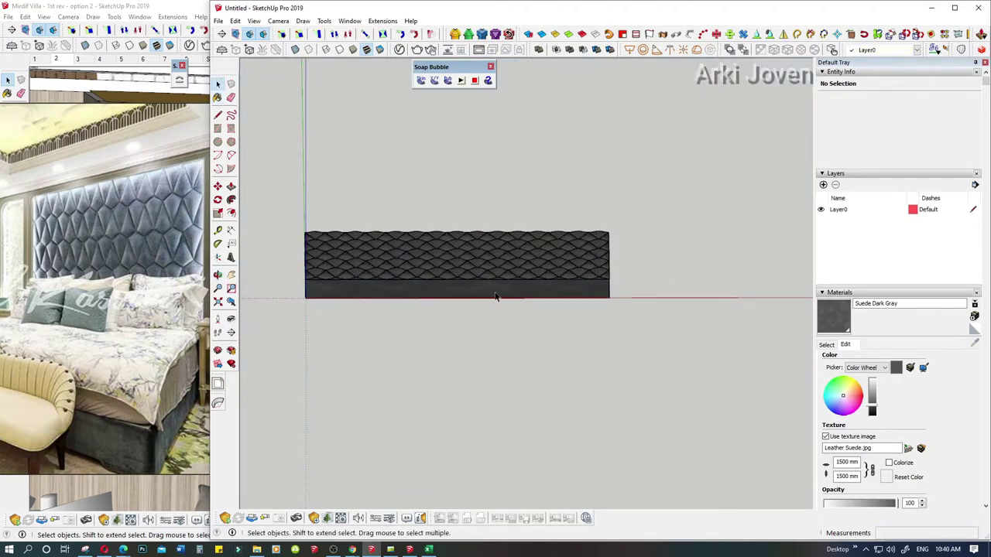
click(496, 295)
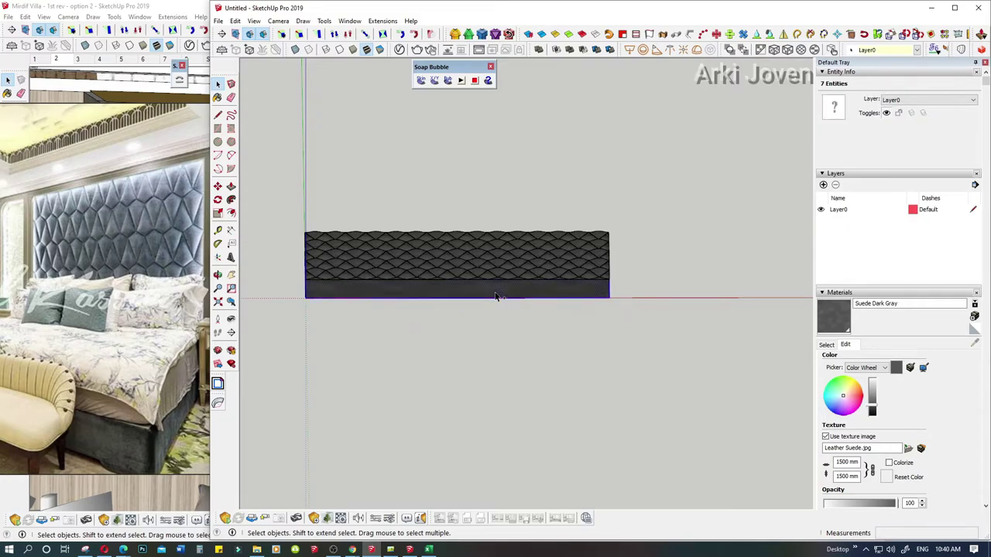
middle_drag(496, 296, 277, 264)
key(ctrl+g)
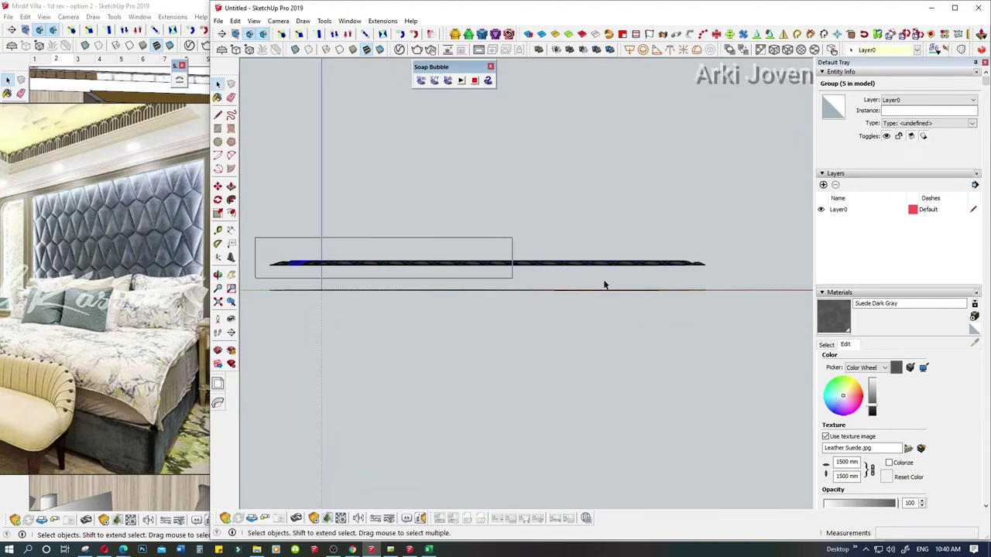
Step: Window-select the thin tufted tile pieces, group them, and check the panel resting on the board
drag(604, 284, 728, 281)
key(ctrl+g)
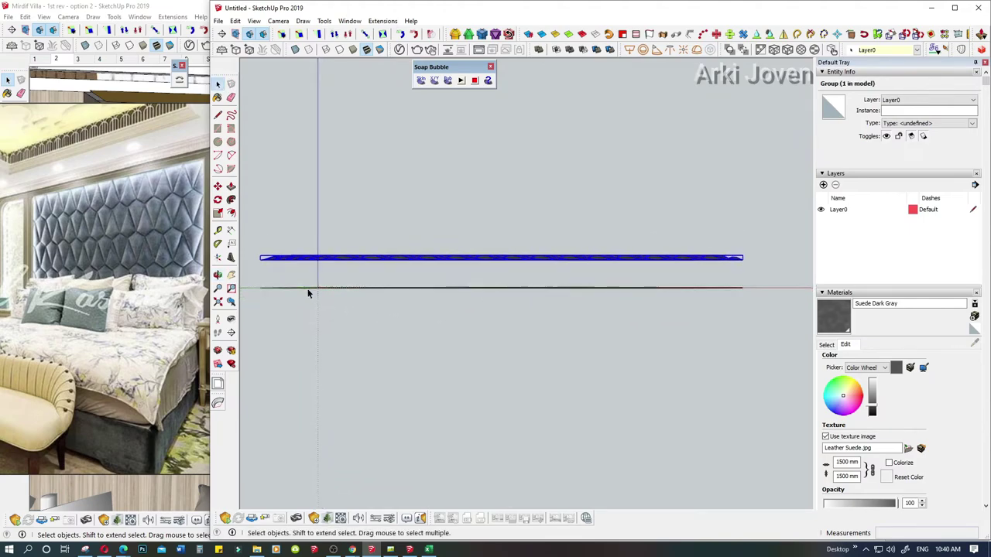
scroll(310, 287, up, 3)
middle_drag(309, 287, 569, 293)
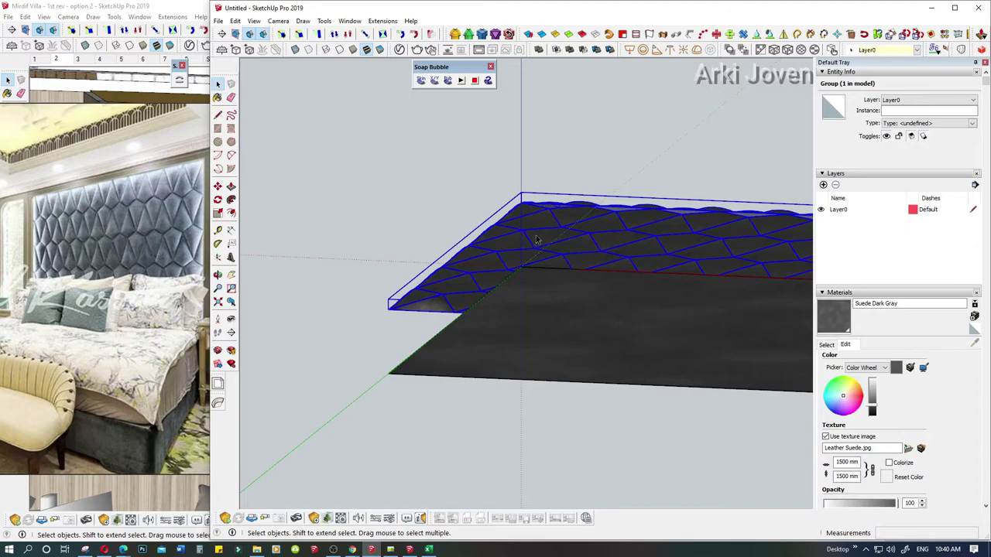
middle_drag(536, 240, 547, 195)
key(m)
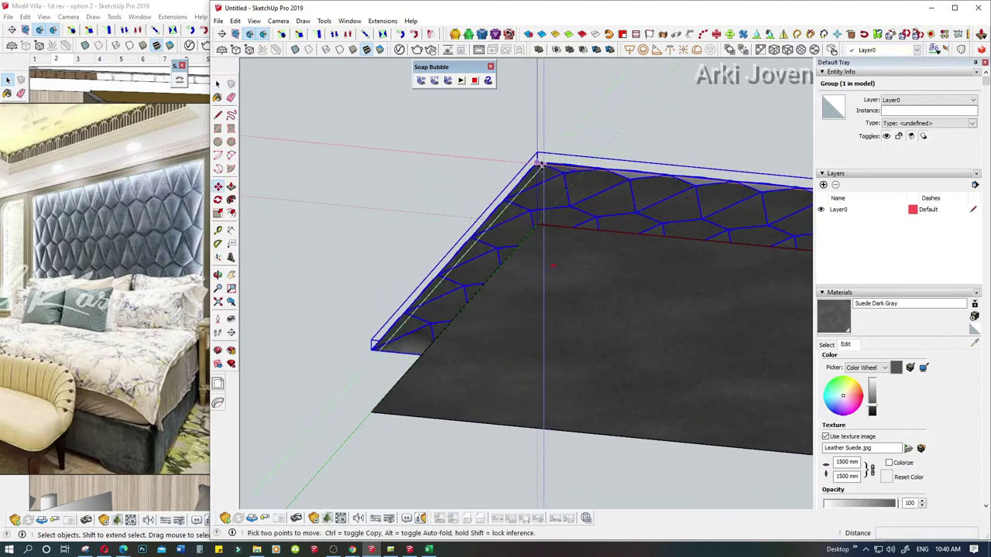
mouse_move(535, 159)
middle_down()
mouse_move(547, 472)
mouse_move(568, 405)
mouse_move(442, 385)
mouse_move(542, 363)
mouse_move(454, 431)
mouse_move(593, 394)
mouse_move(528, 396)
mouse_move(625, 380)
mouse_move(586, 410)
mouse_move(692, 336)
mouse_move(659, 358)
mouse_move(628, 358)
mouse_move(613, 396)
mouse_move(624, 413)
mouse_move(611, 364)
mouse_move(598, 400)
mouse_move(601, 361)
mouse_move(589, 355)
mouse_move(570, 354)
mouse_move(557, 368)
mouse_move(560, 353)
mouse_move(492, 393)
middle_up()
key(Escape)
scroll(527, 396, up, 2)
Step: Zoom out and tilt the view until the whole dark grey suede headboard shows in perspective
scroll(537, 397, down, 2)
scroll(561, 394, down, 3)
scroll(562, 394, down, 3)
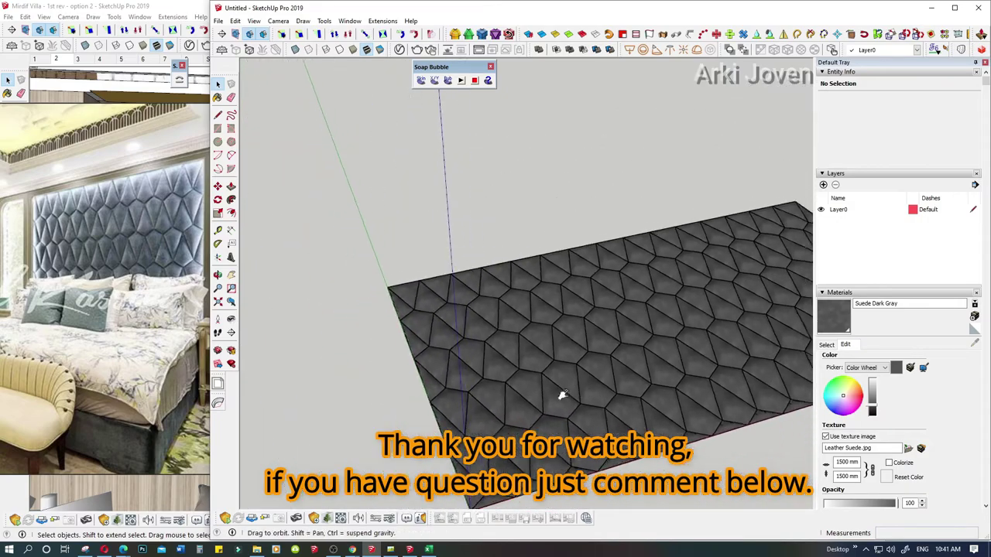
mouse_move(562, 394)
middle_down()
mouse_move(539, 408)
mouse_move(579, 424)
mouse_move(543, 411)
mouse_move(563, 403)
mouse_move(572, 419)
middle_up()
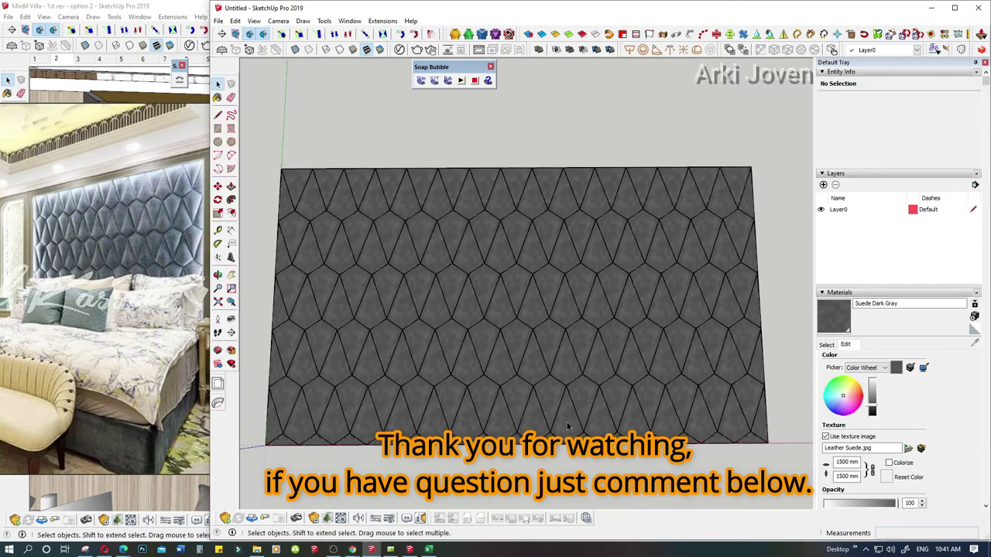
middle_drag(461, 448, 434, 405)
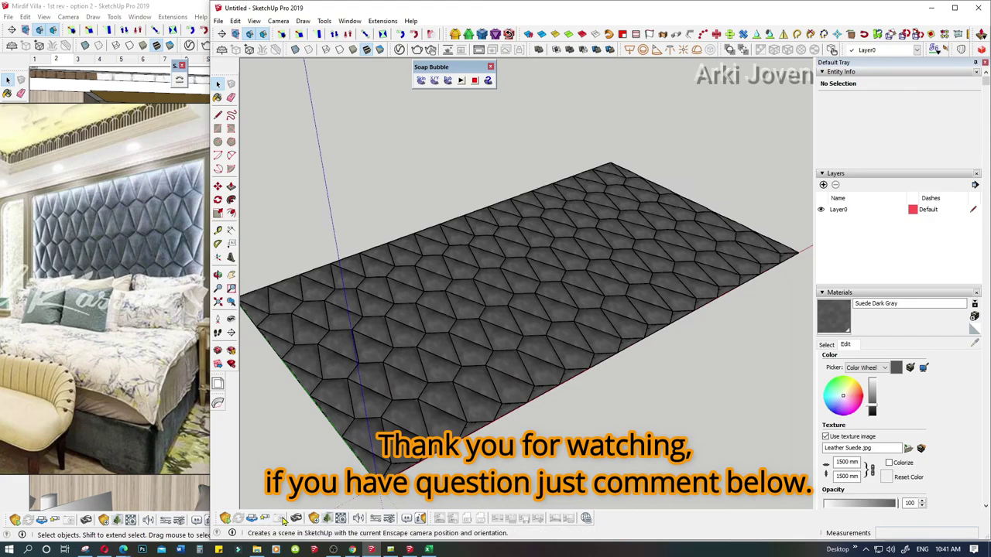